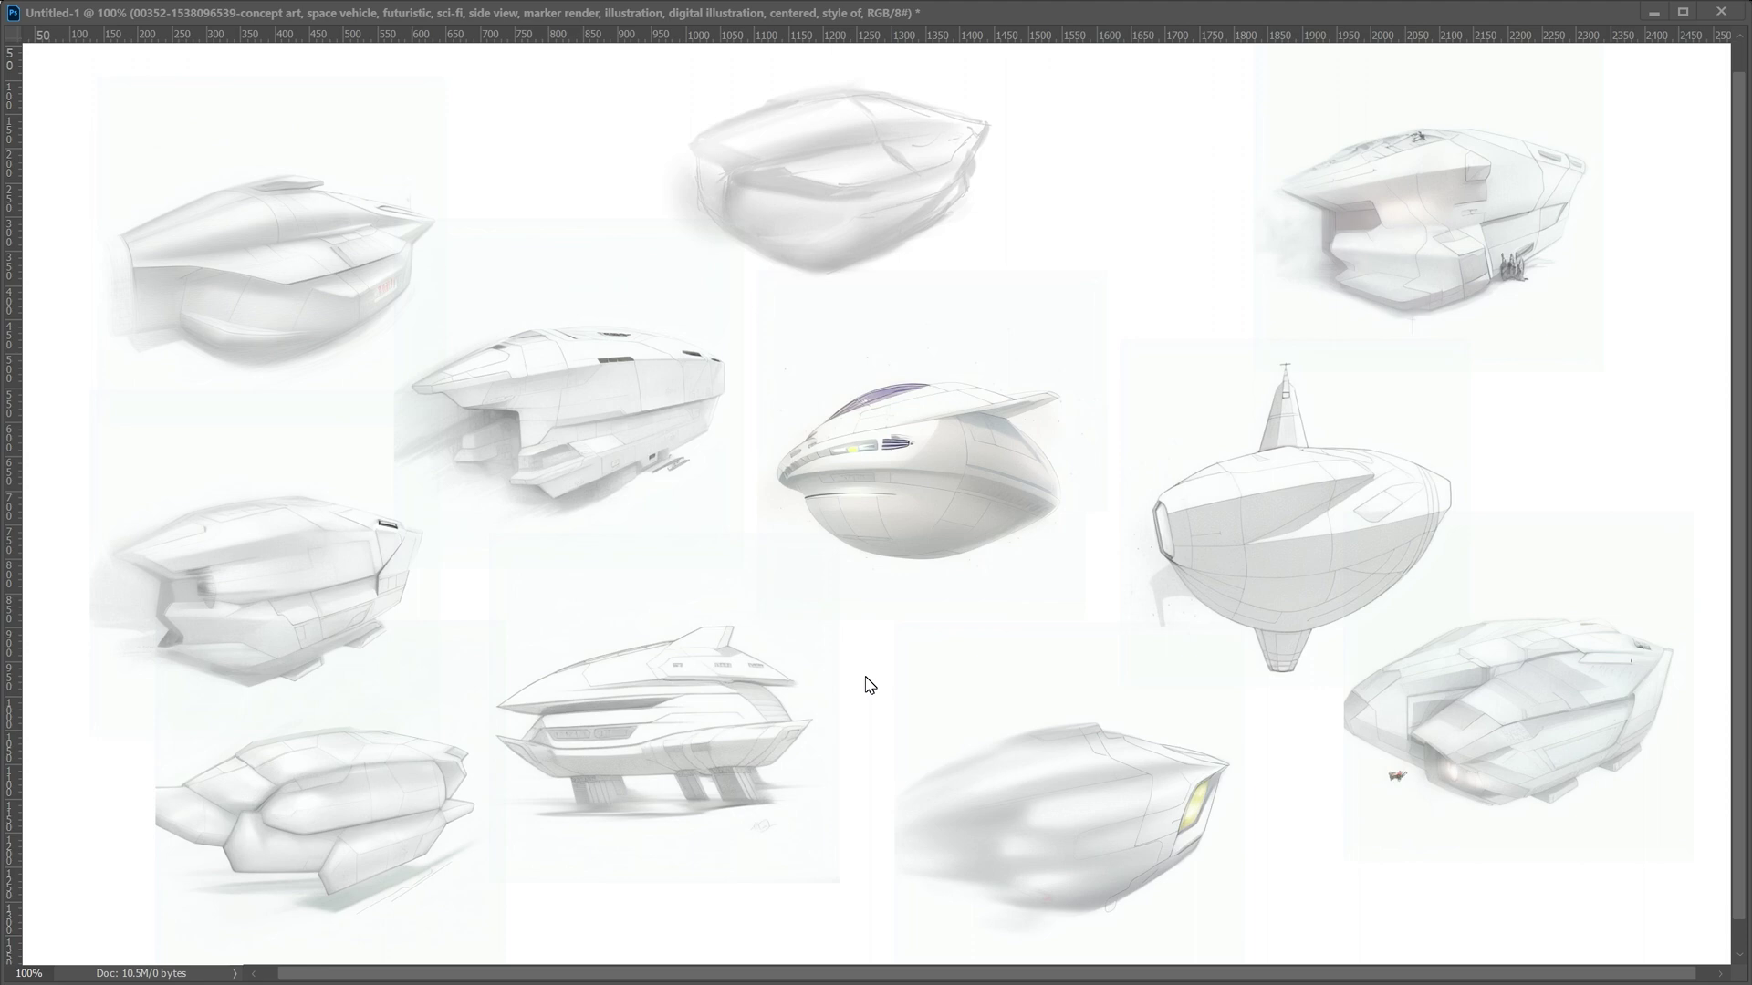
- Move the white airship concept up and to the left in the spaceship collage
left_click_drag(867, 684, 1072, 630)
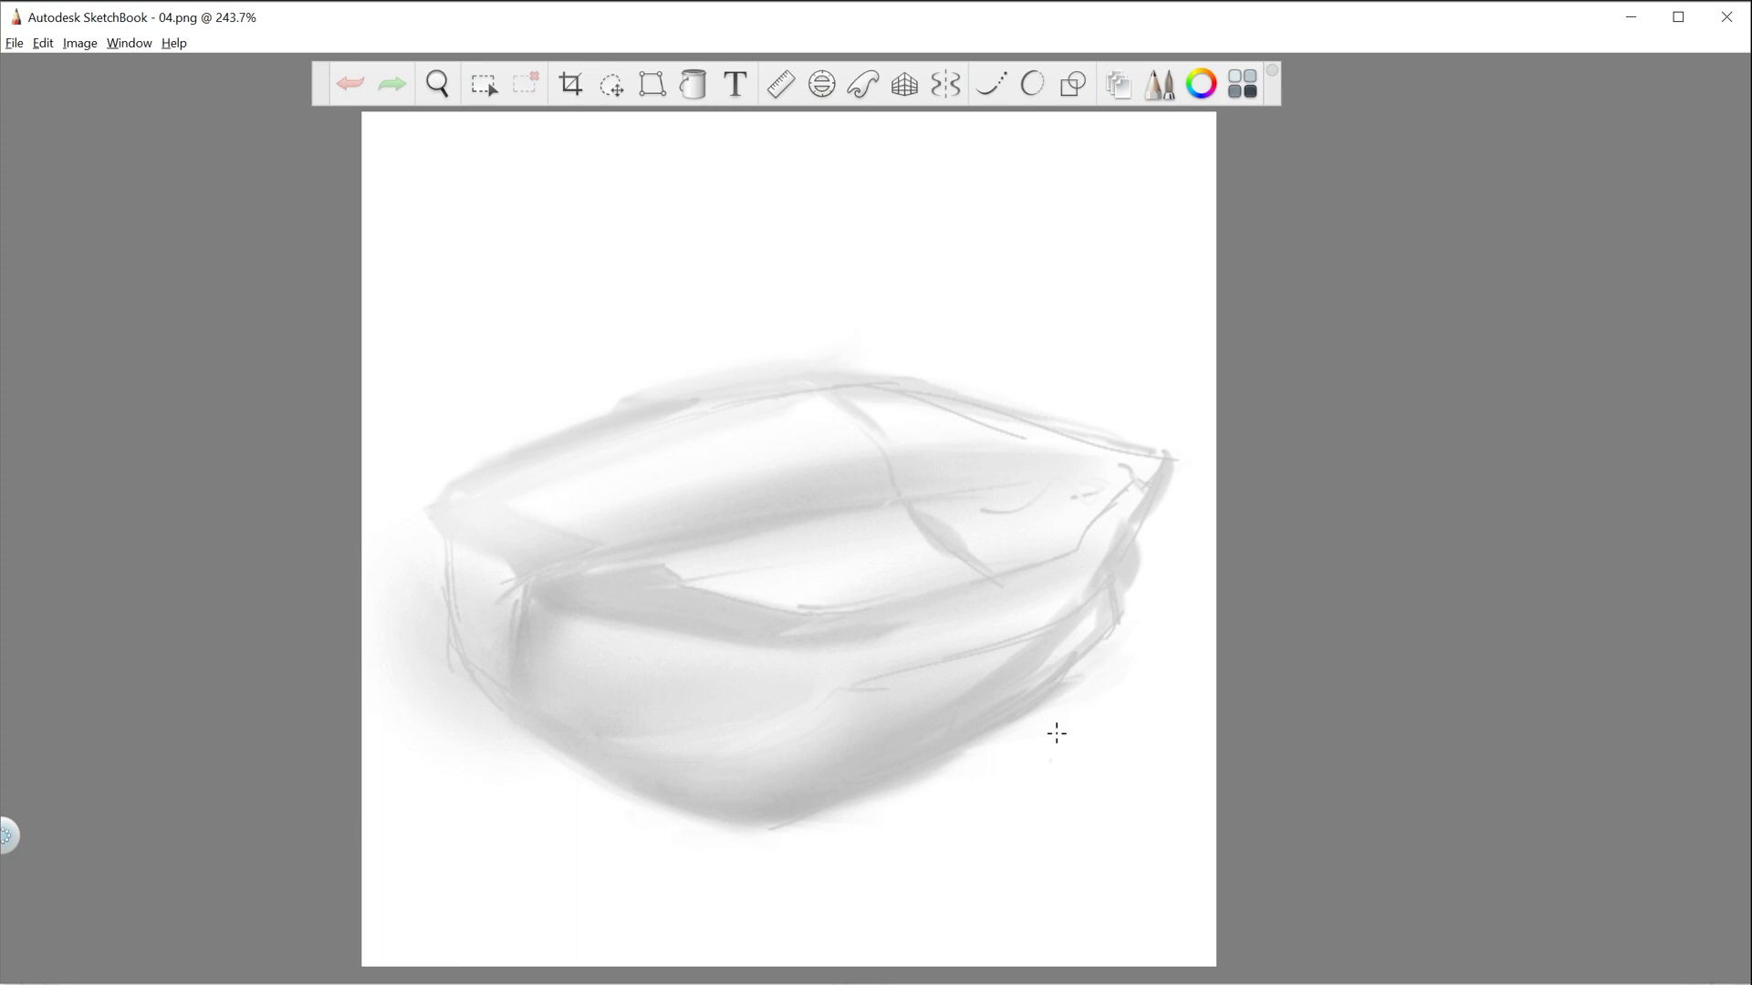
- Switch from SketchBook to the Stable Diffusion page in Chrome
key("alt+Tab")
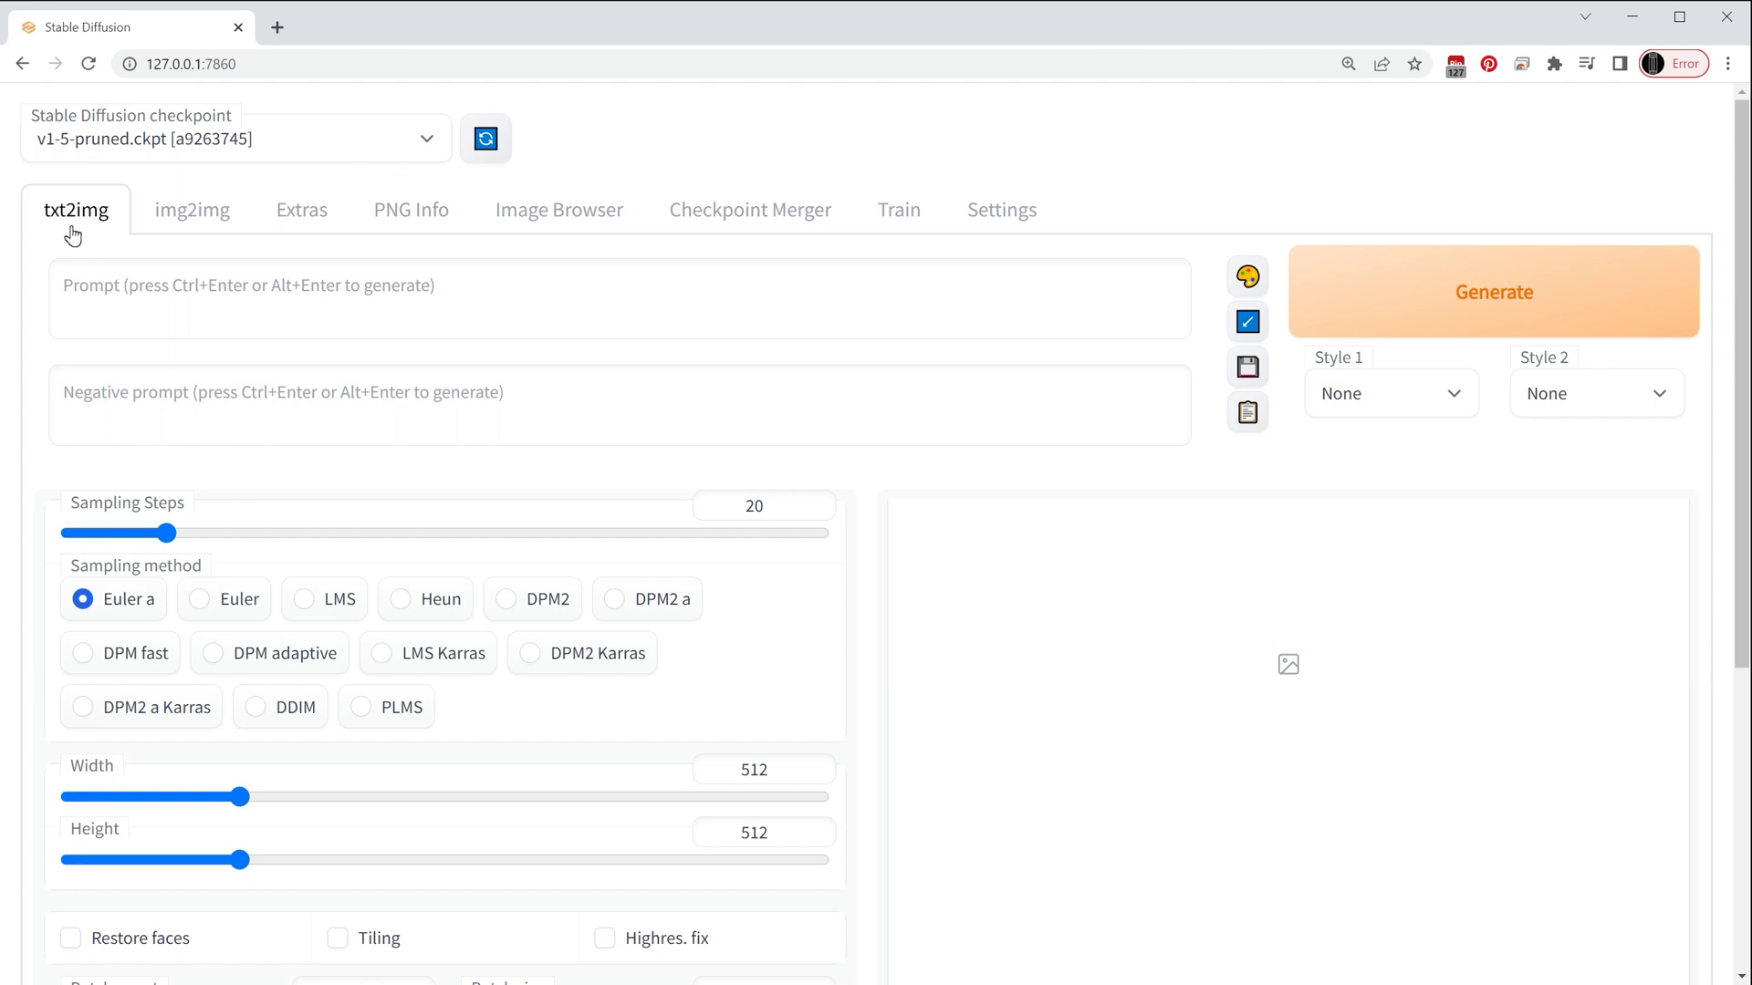
- Switch to img2img, load the grey spaceship sketch as the source image, and review the settings
left_click(186, 226)
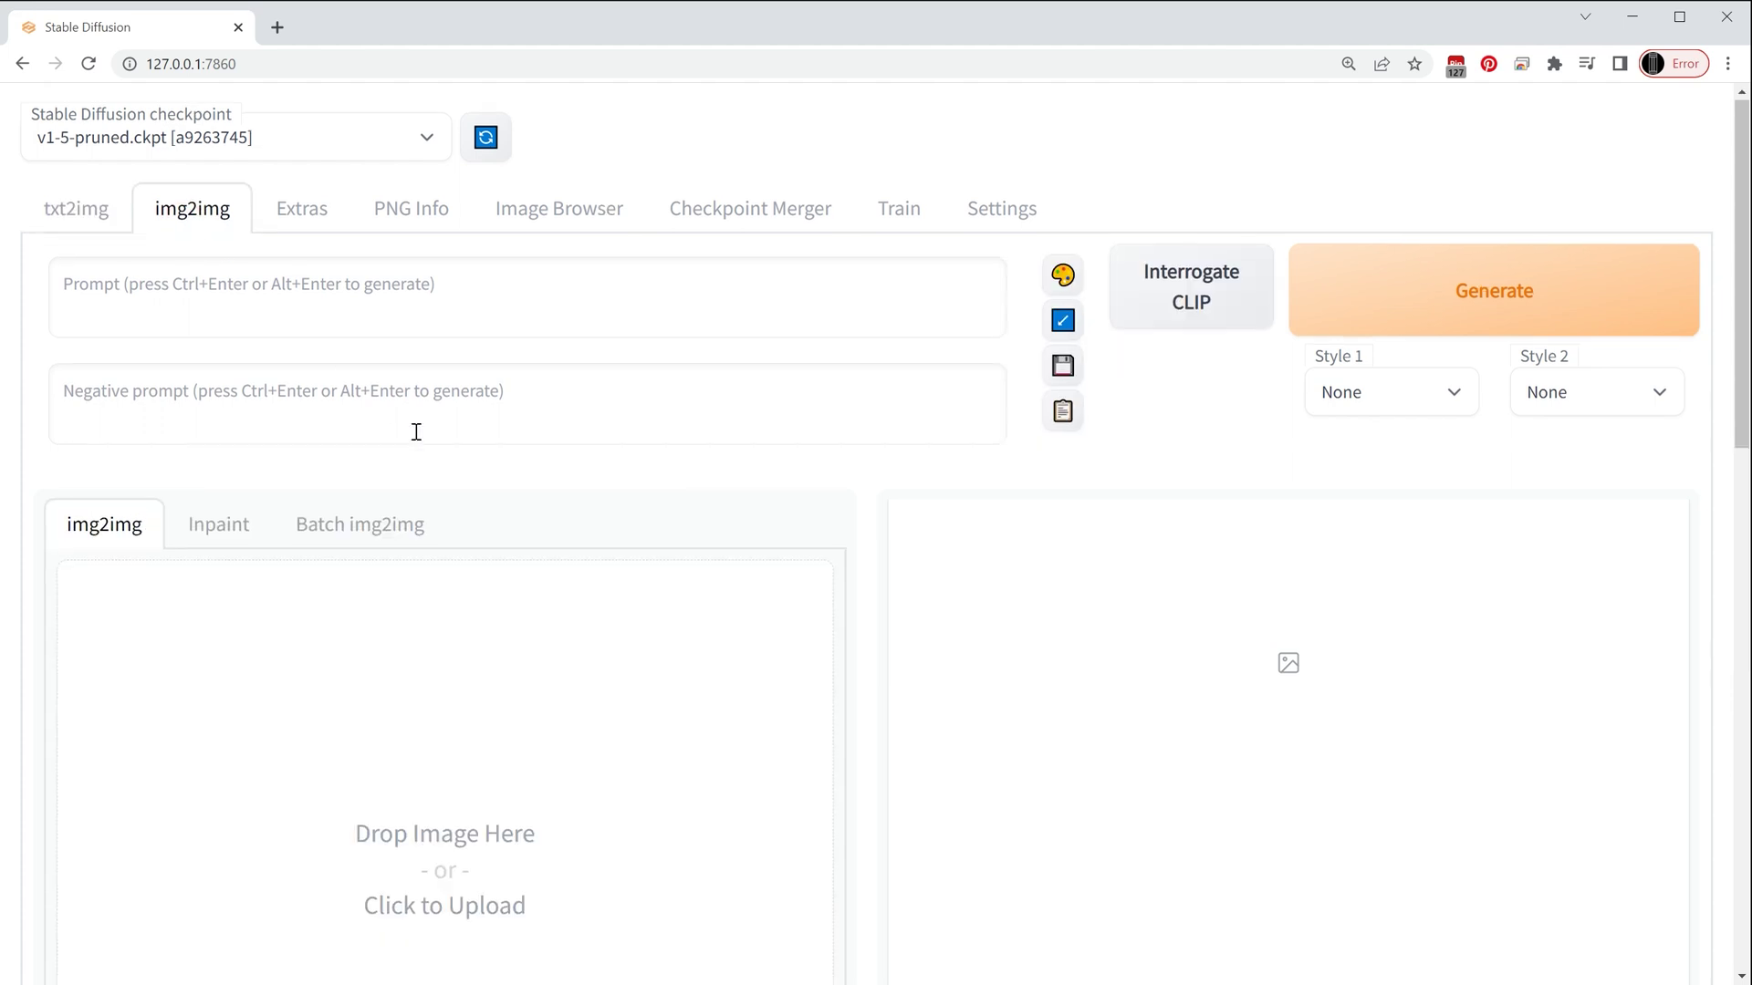
scroll(416, 431, "down", 2)
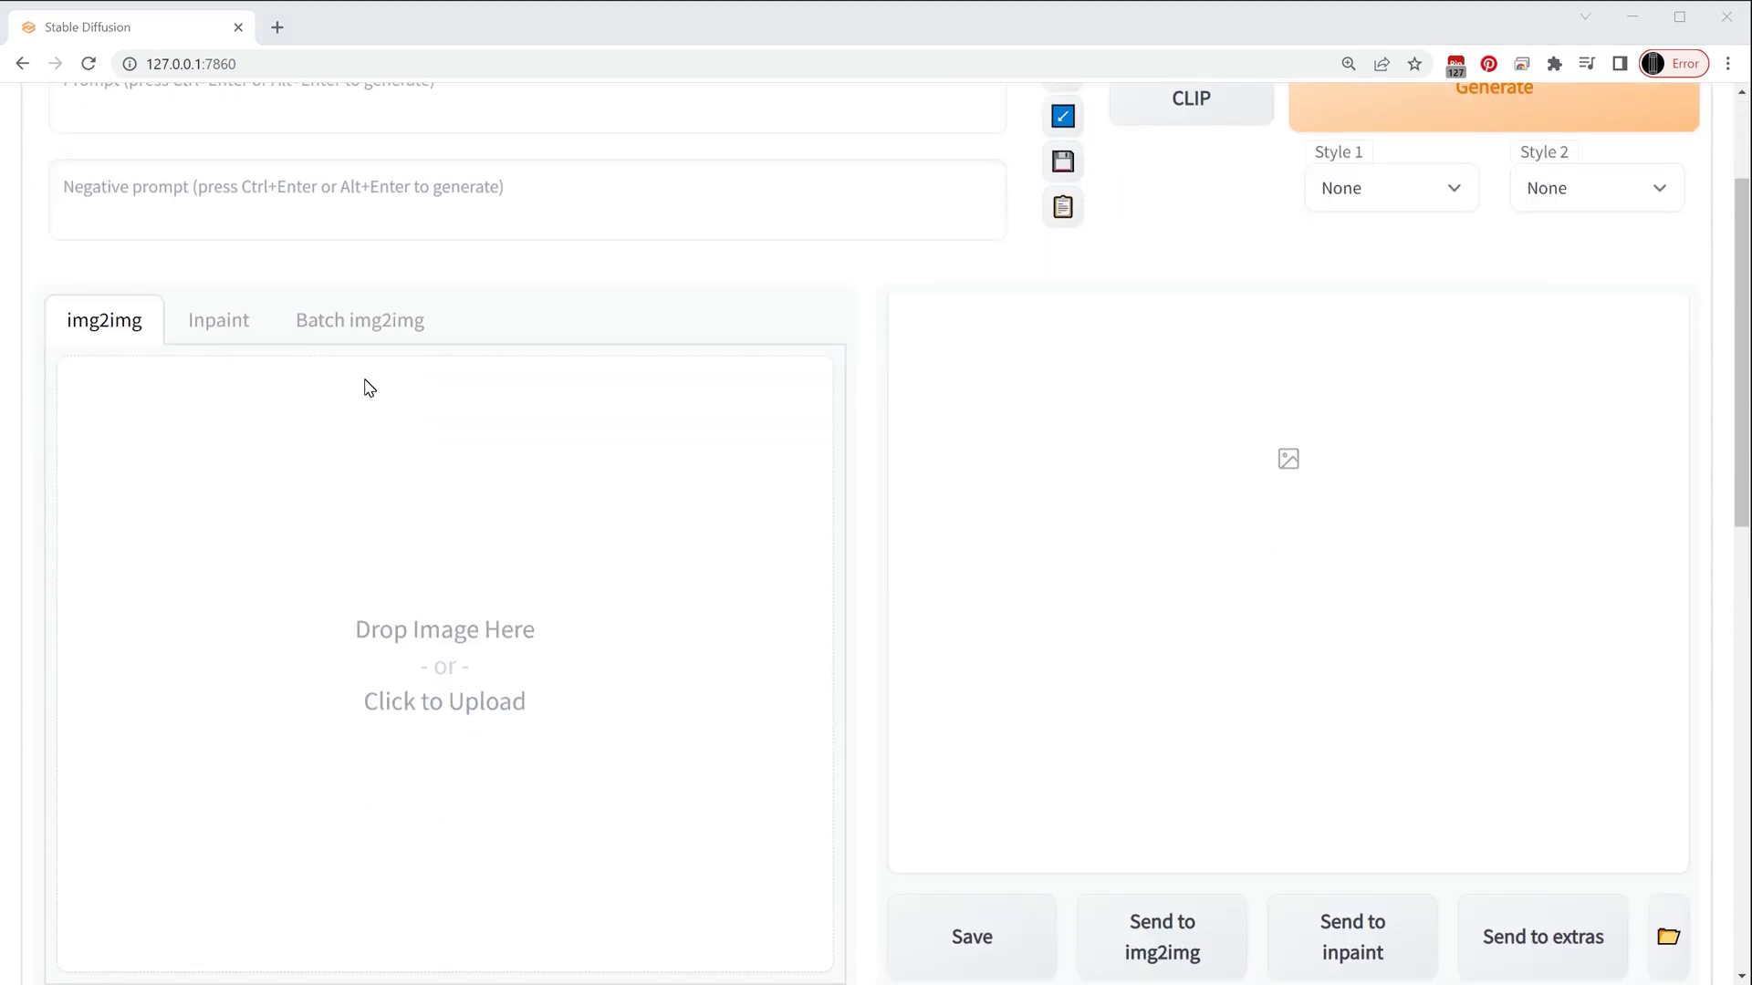
left_click_drag(167, 579, 419, 614)
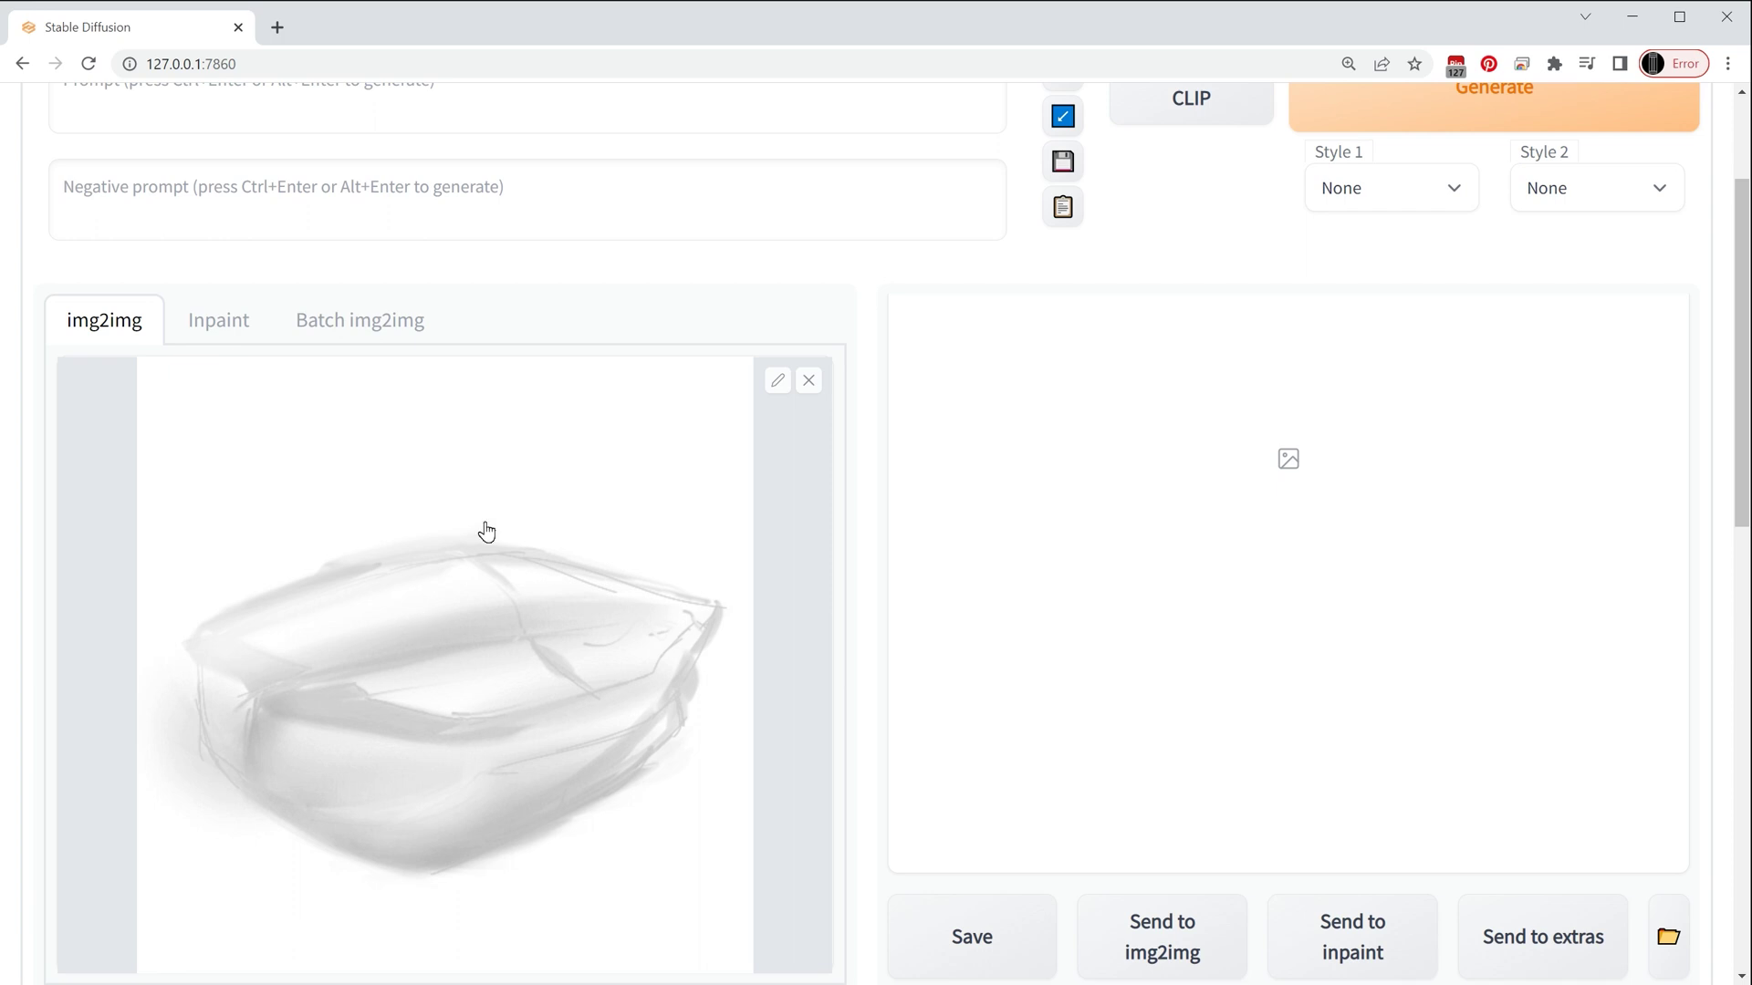
scroll(672, 727, "down", 2)
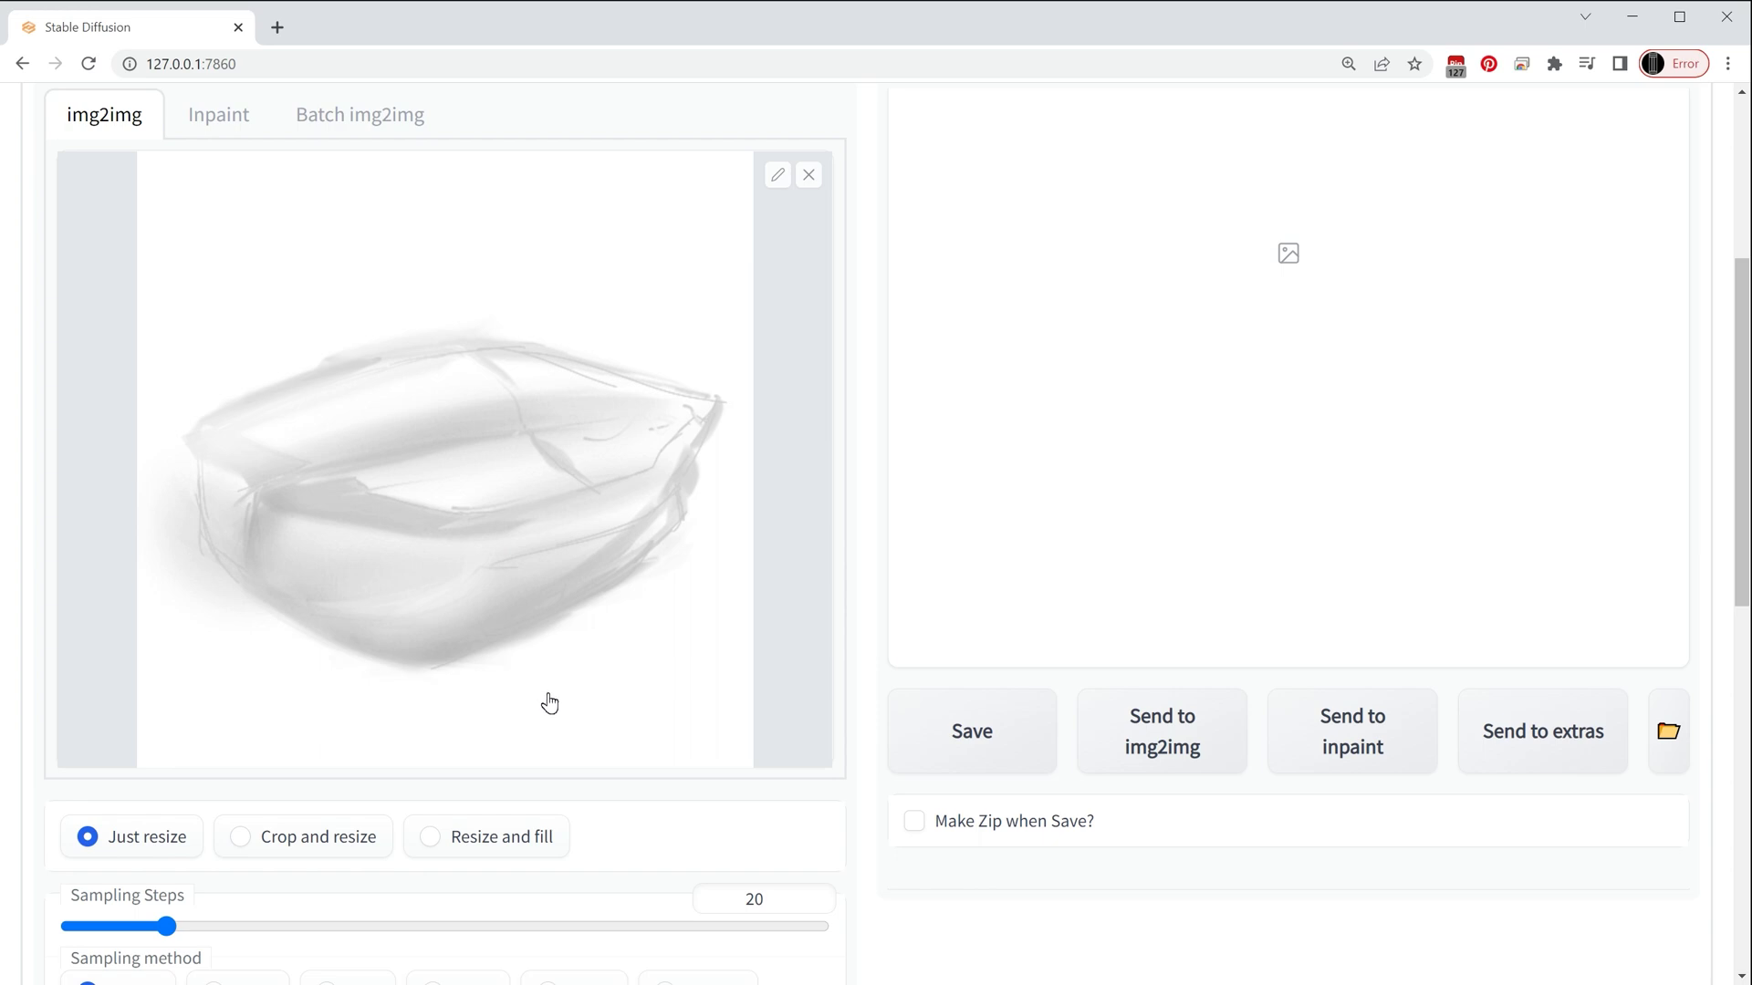
scroll(557, 693, "up", 4)
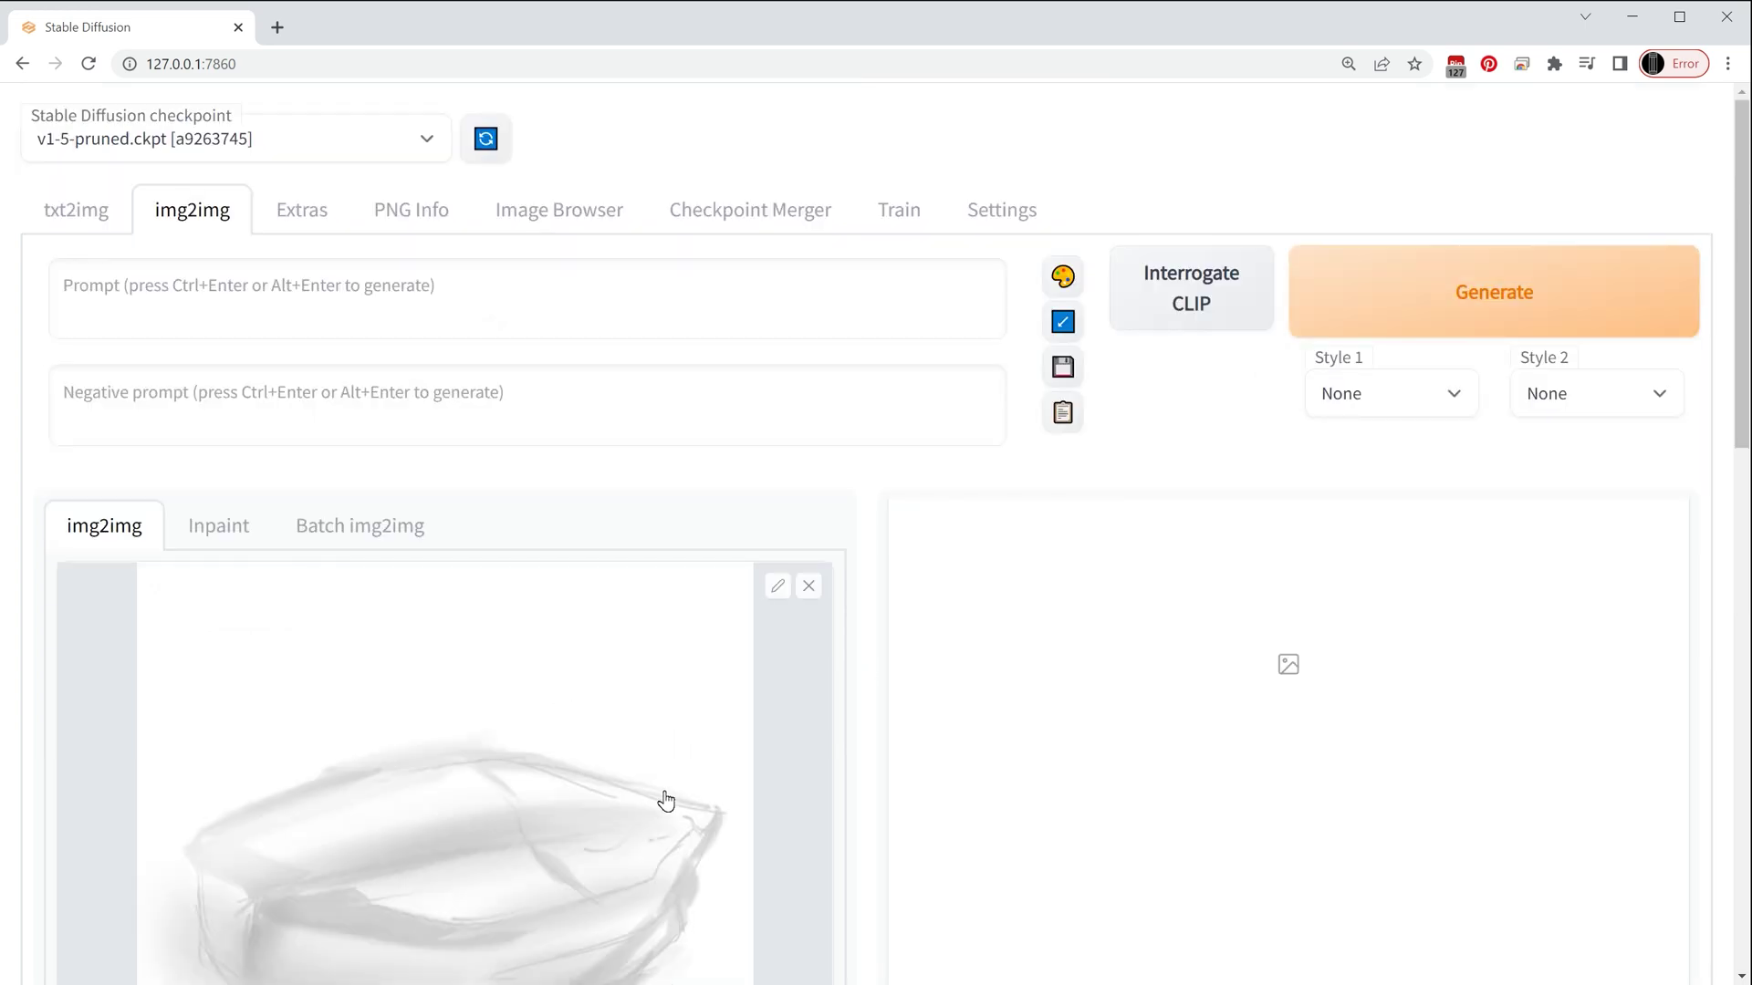
scroll(683, 749, "down", 7)
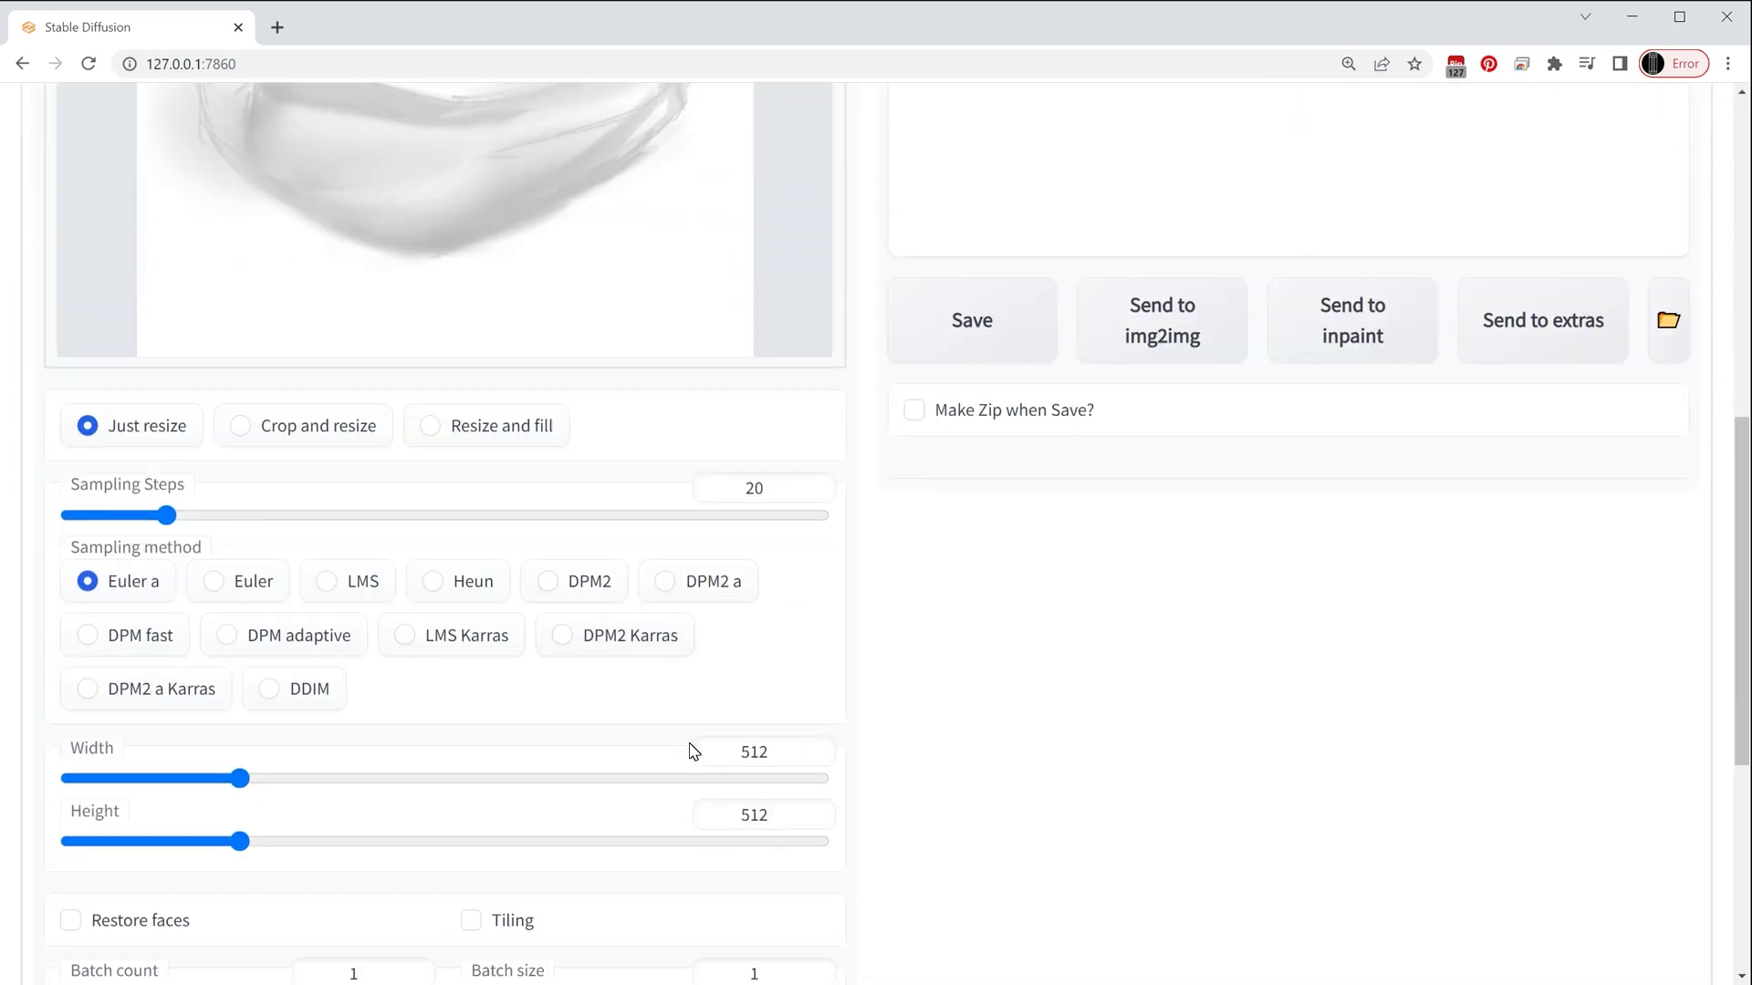
scroll(855, 717, "down", 5)
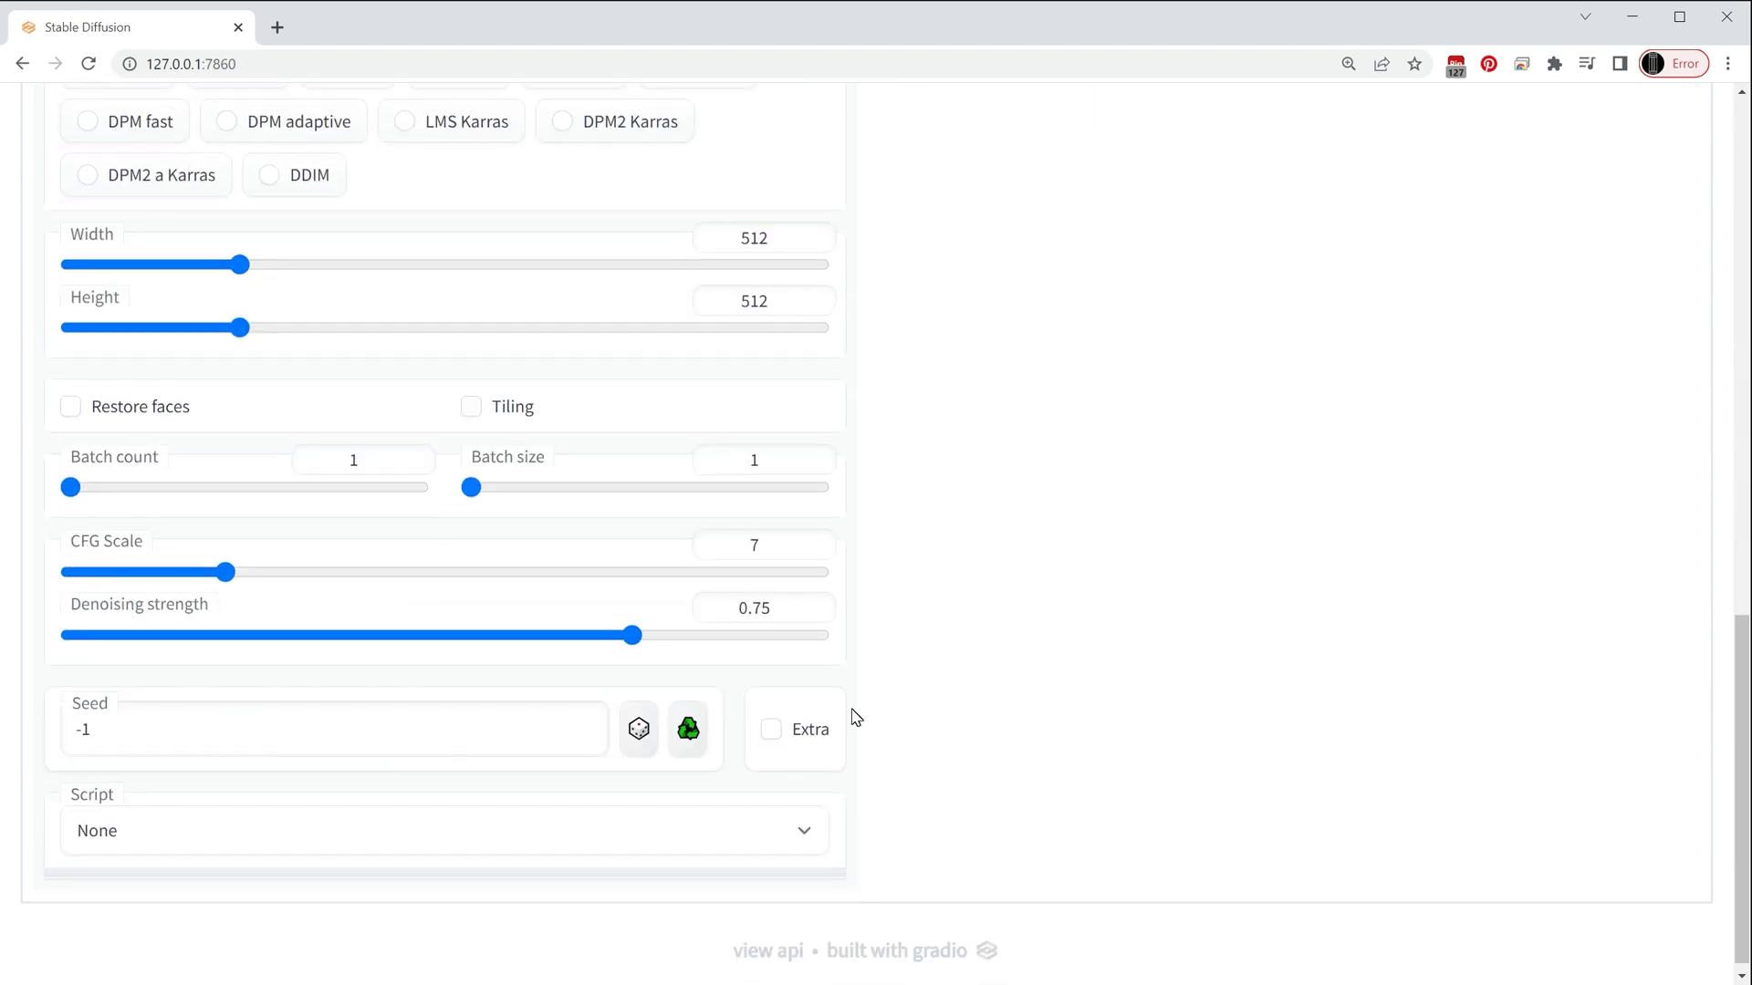
scroll(855, 717, "up", 13)
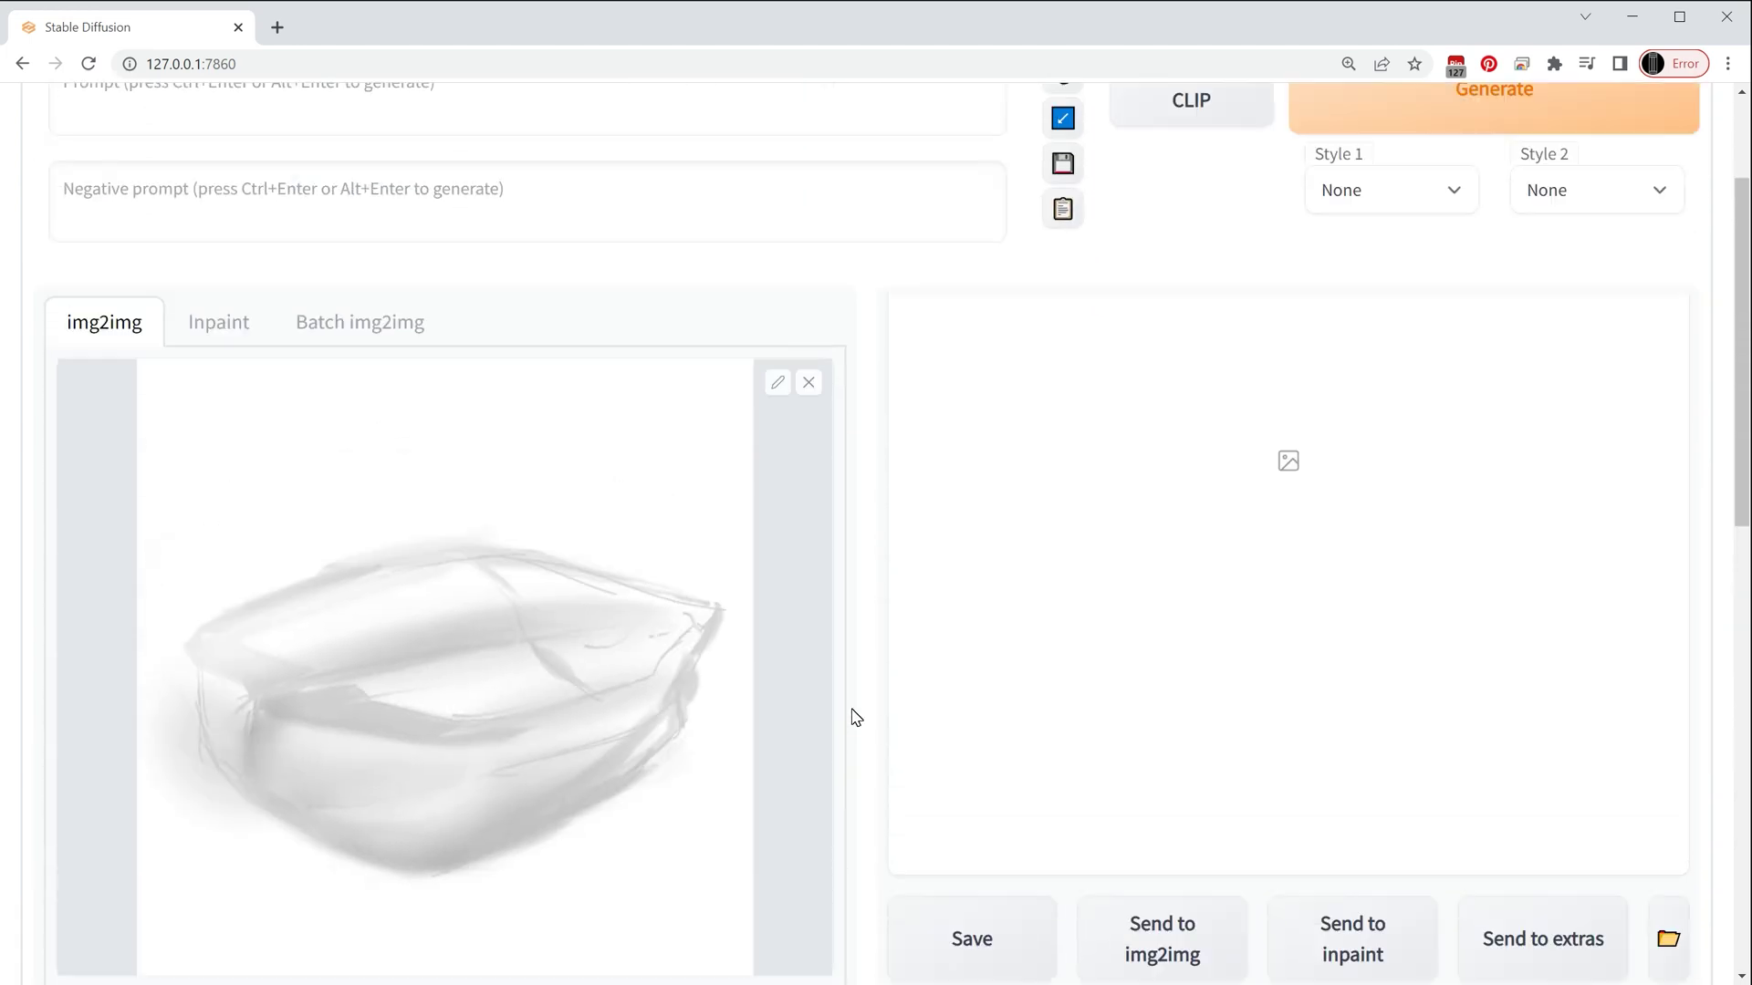
left_click(115, 284)
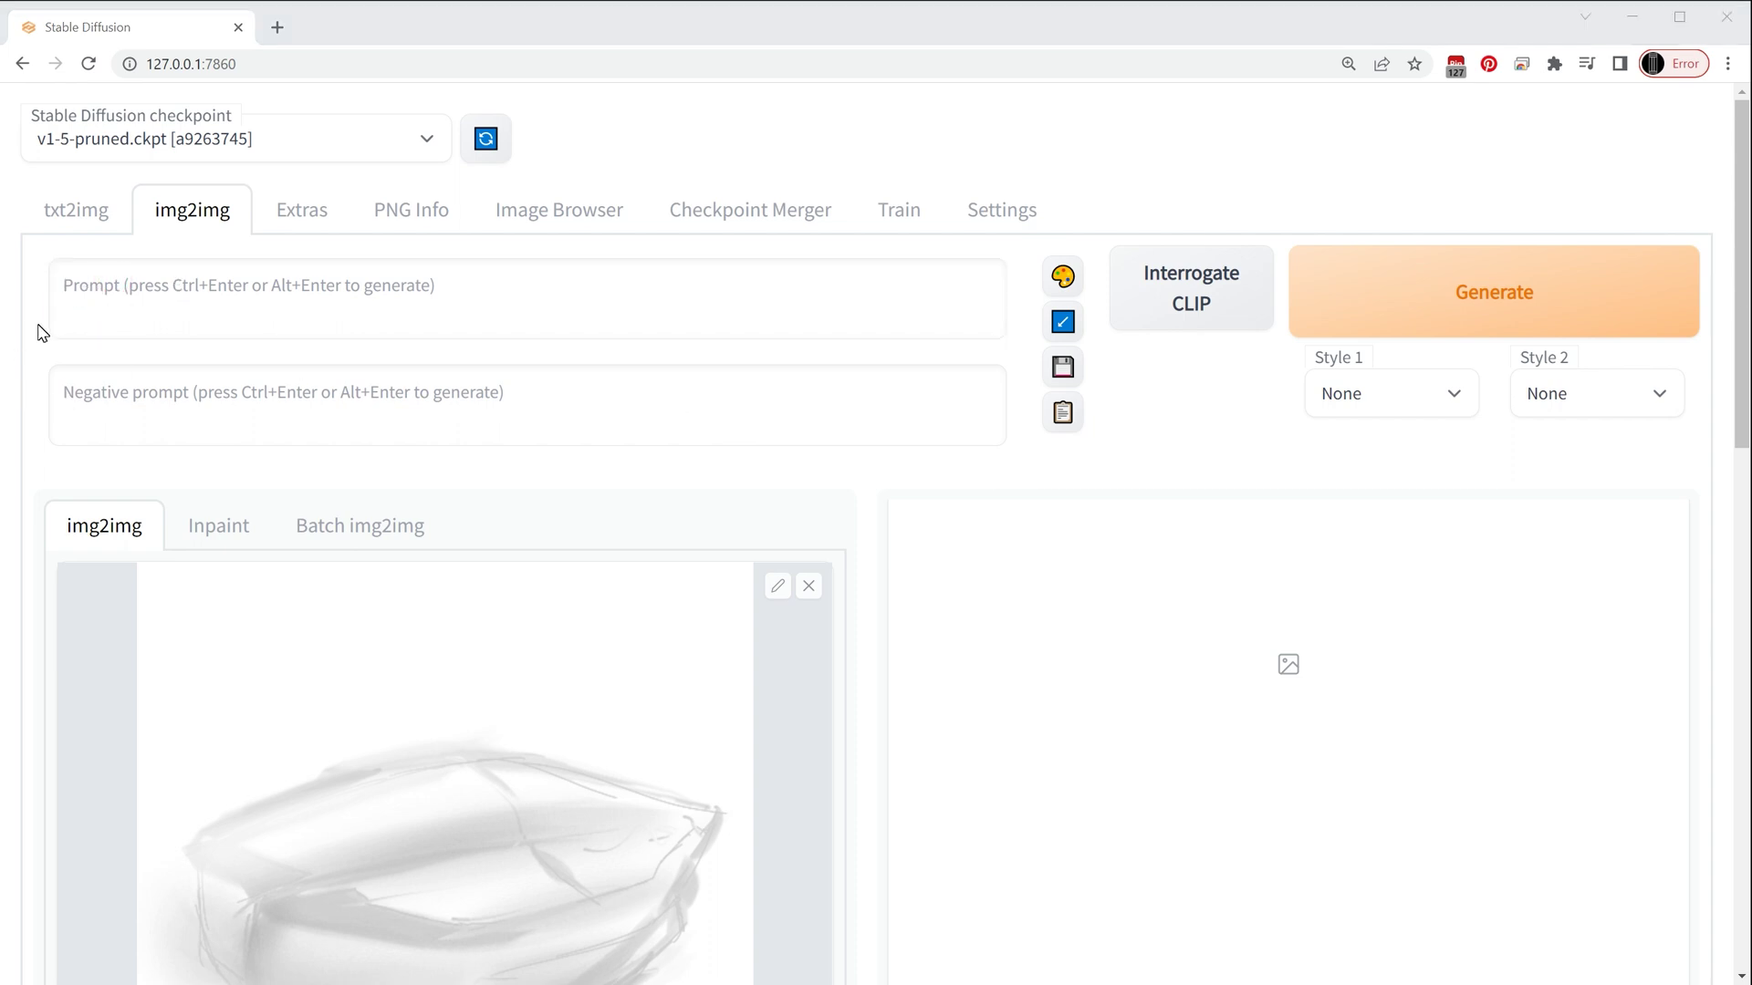
- Enter the prompt 'concept art, futuristic, sci-fi,' plus pasted style terms ending 'style of scott robertson'
left_click(90, 291)
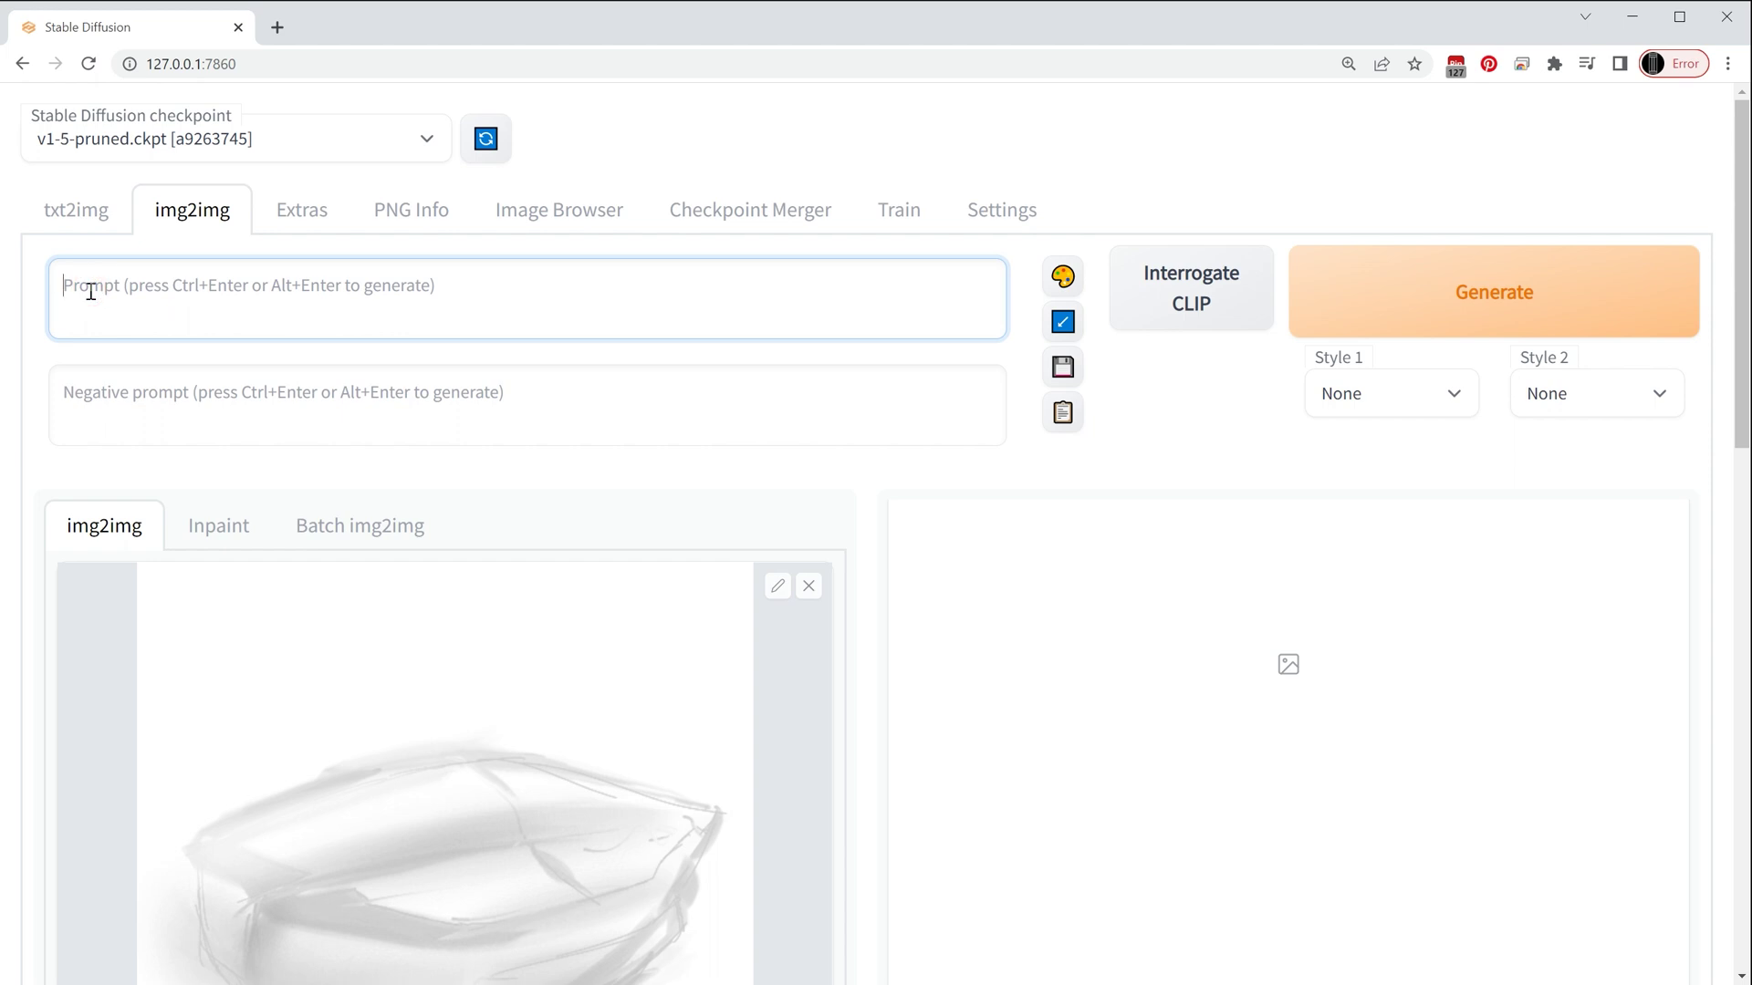
type("concept a")
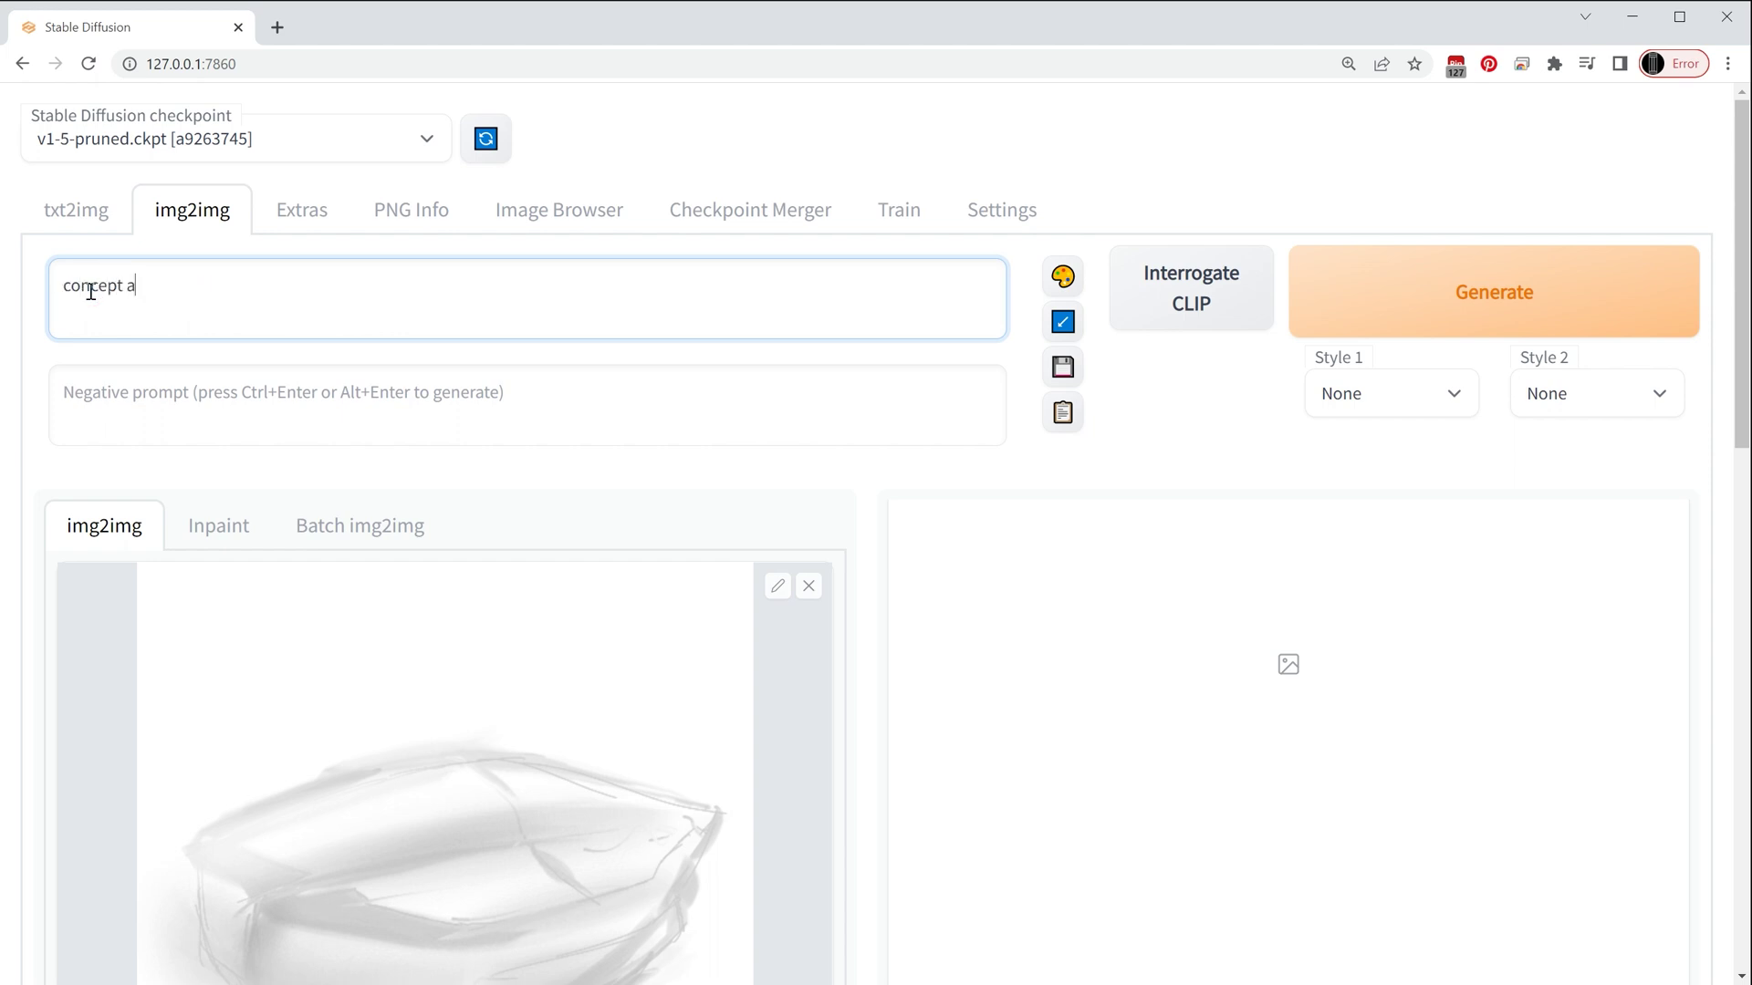
type("rt, futuristic, sci-fi,")
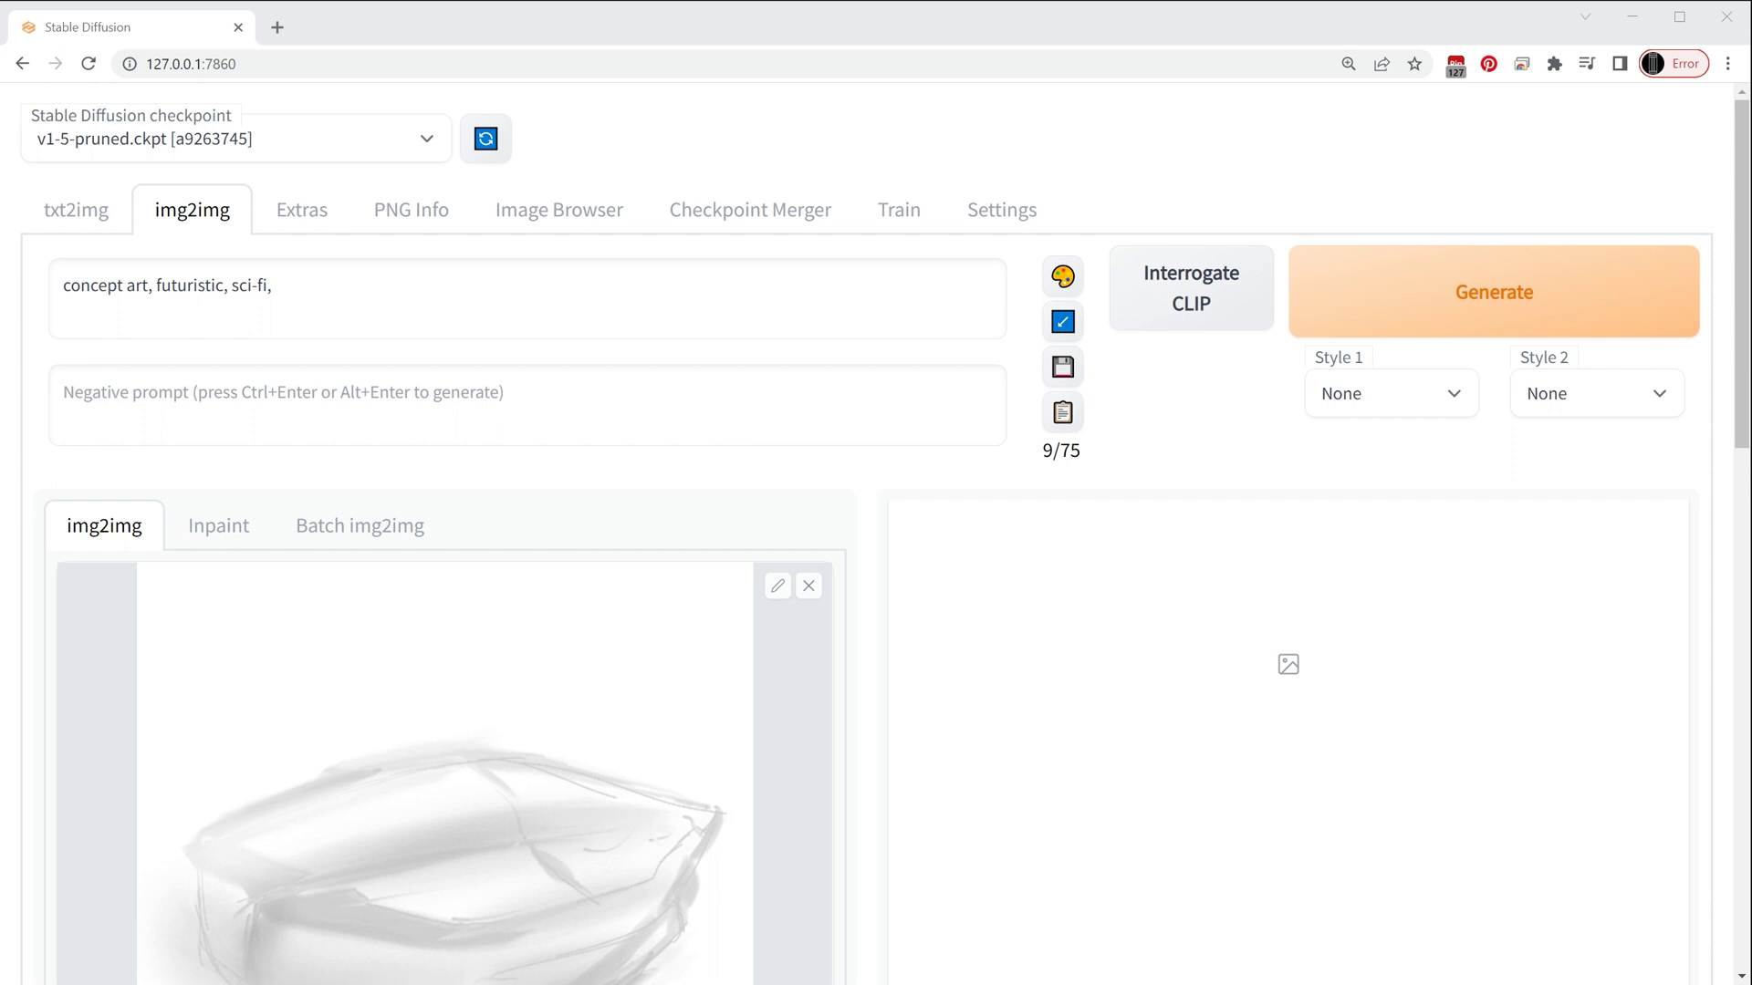
left_click(281, 290)
type("side view, line art, big medium small, contrast, 8k, very detailed, marker render, illustration, digital illustration, centred, style of scott robertson")
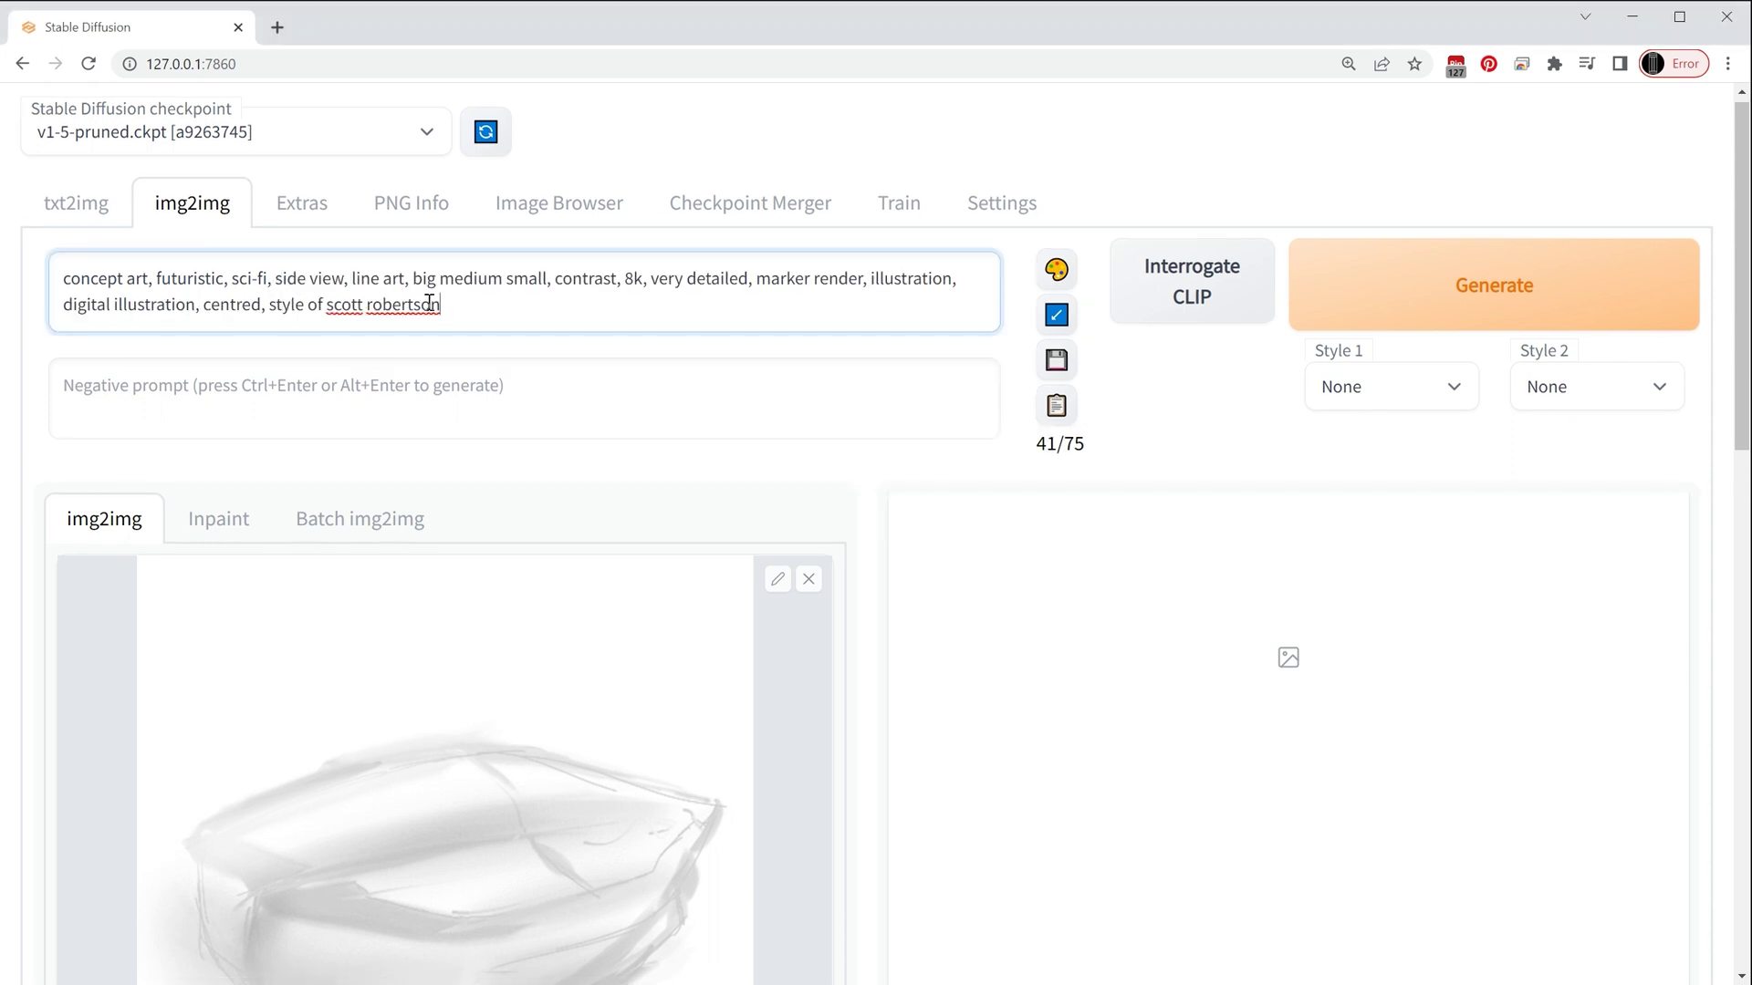
left_click_drag(416, 278, 554, 274)
- Review the img2img settings and generate an image from the sketch and prompt
left_click(499, 299)
scroll(520, 484, "down", 2)
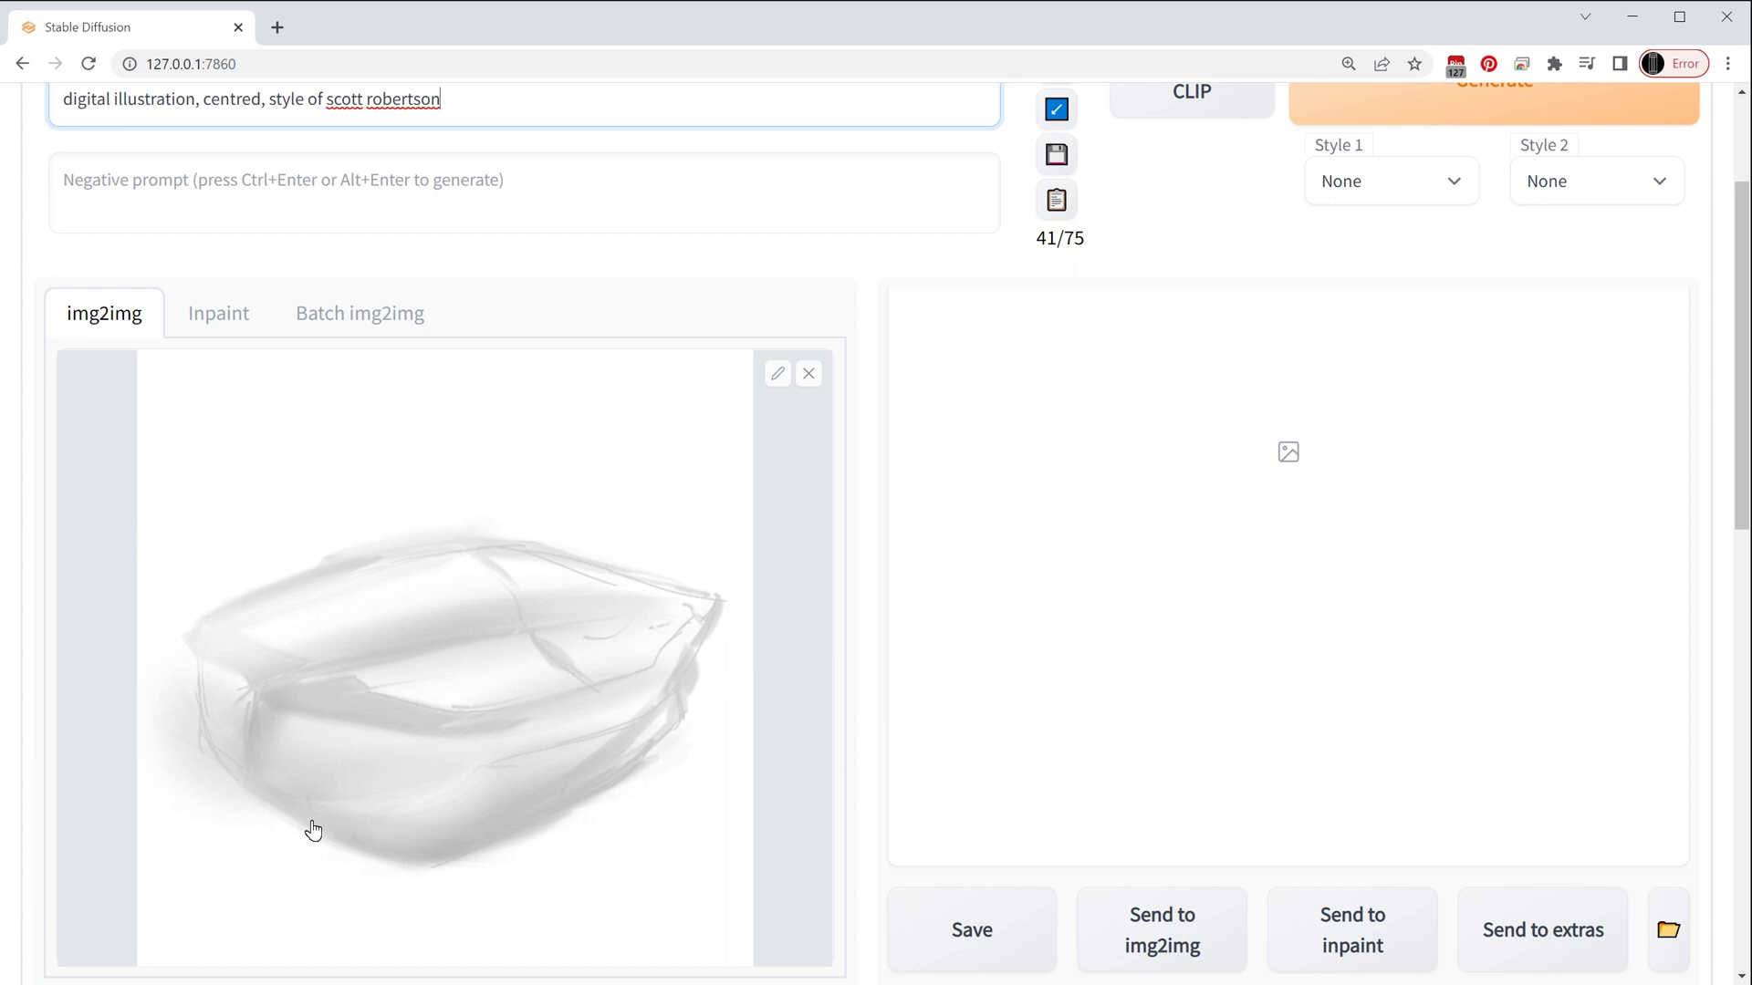
scroll(419, 586, "up", 3)
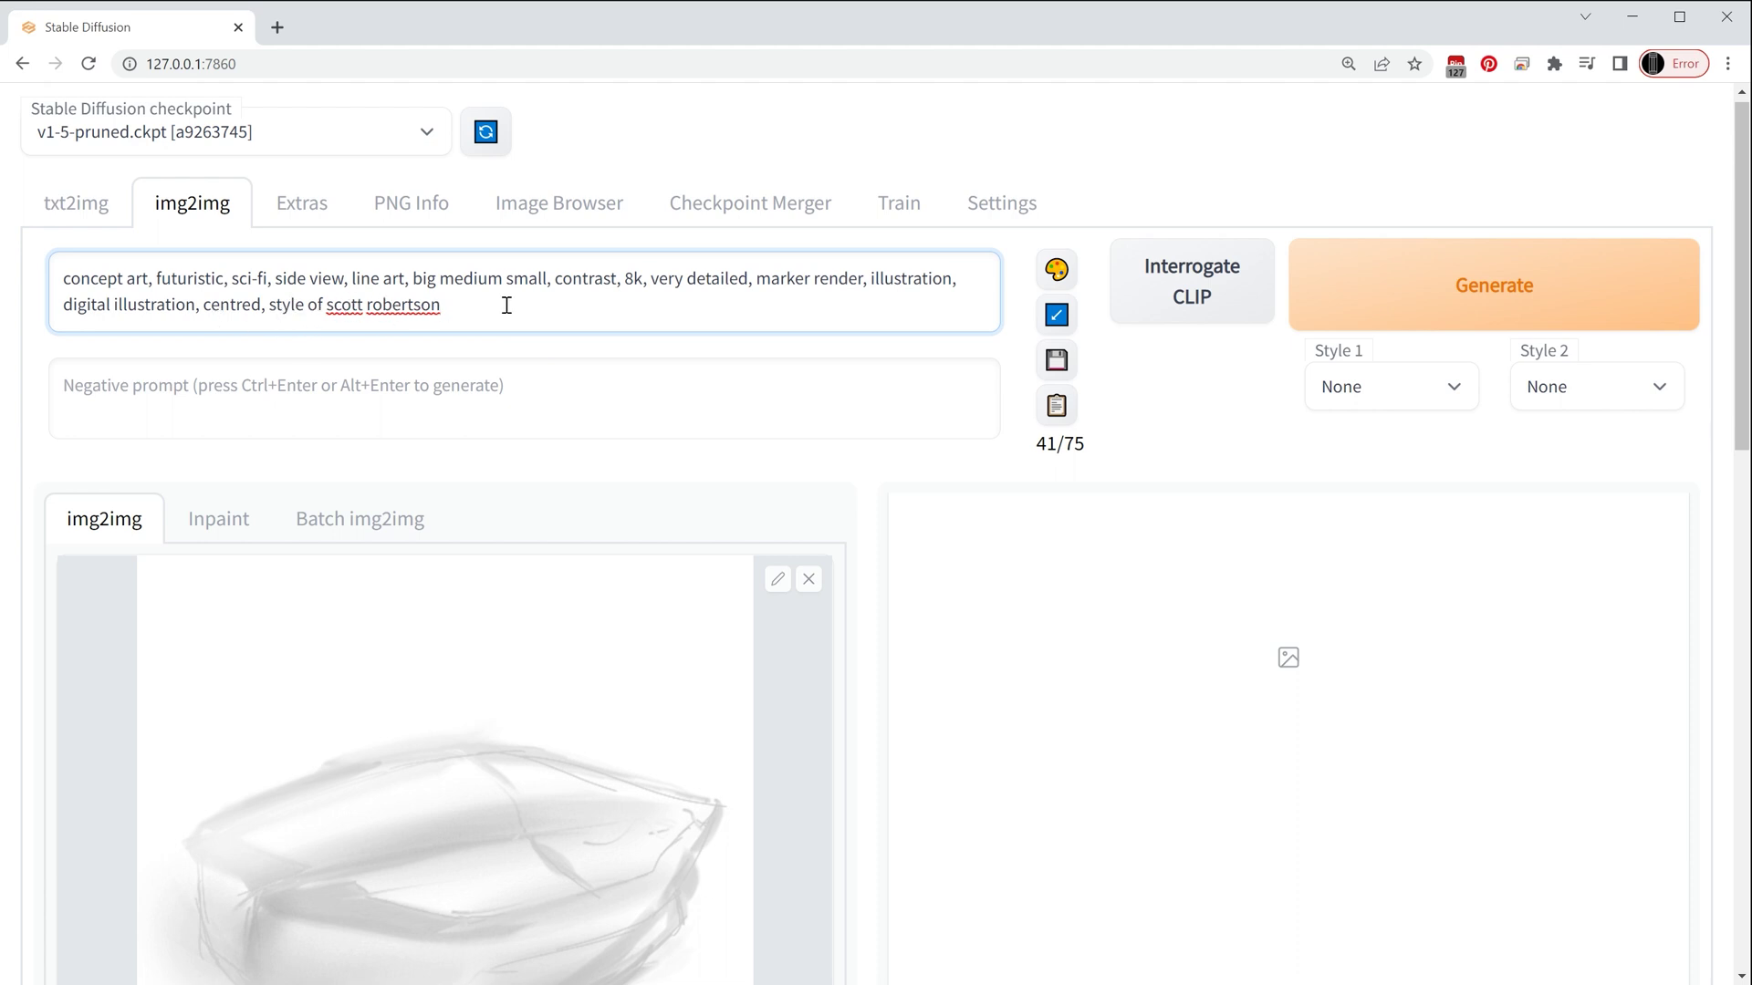
scroll(452, 716, "down", 2)
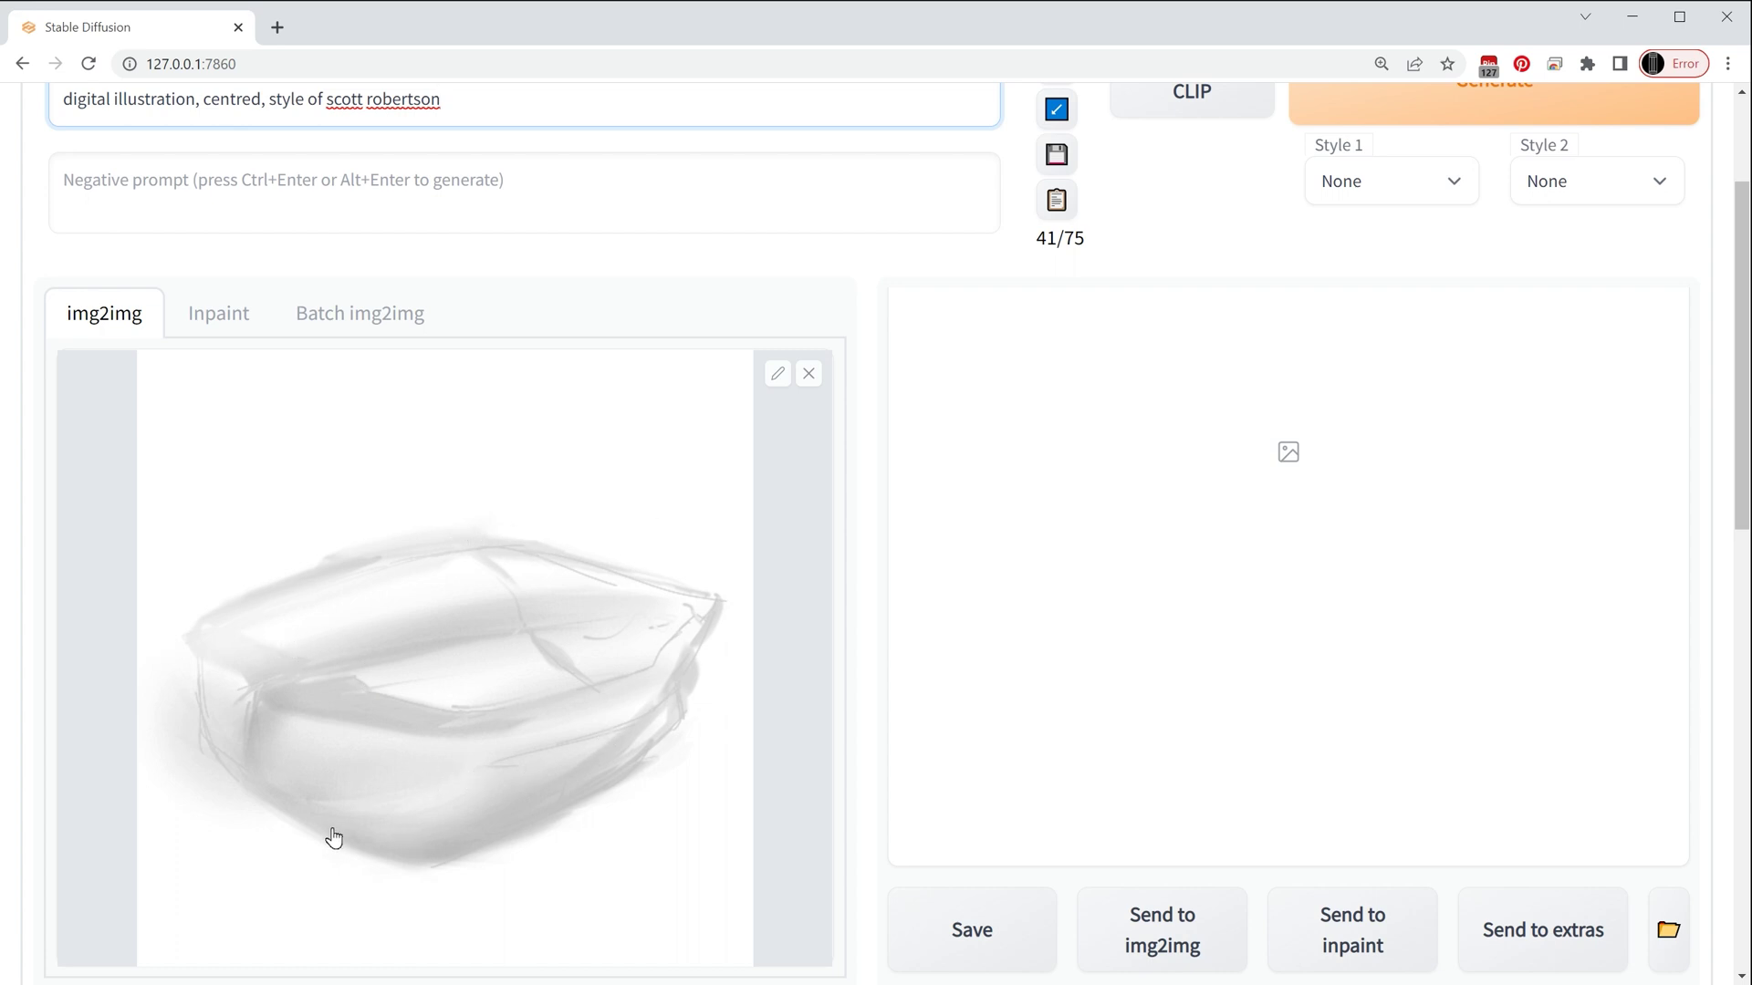
scroll(497, 466, "up", 1)
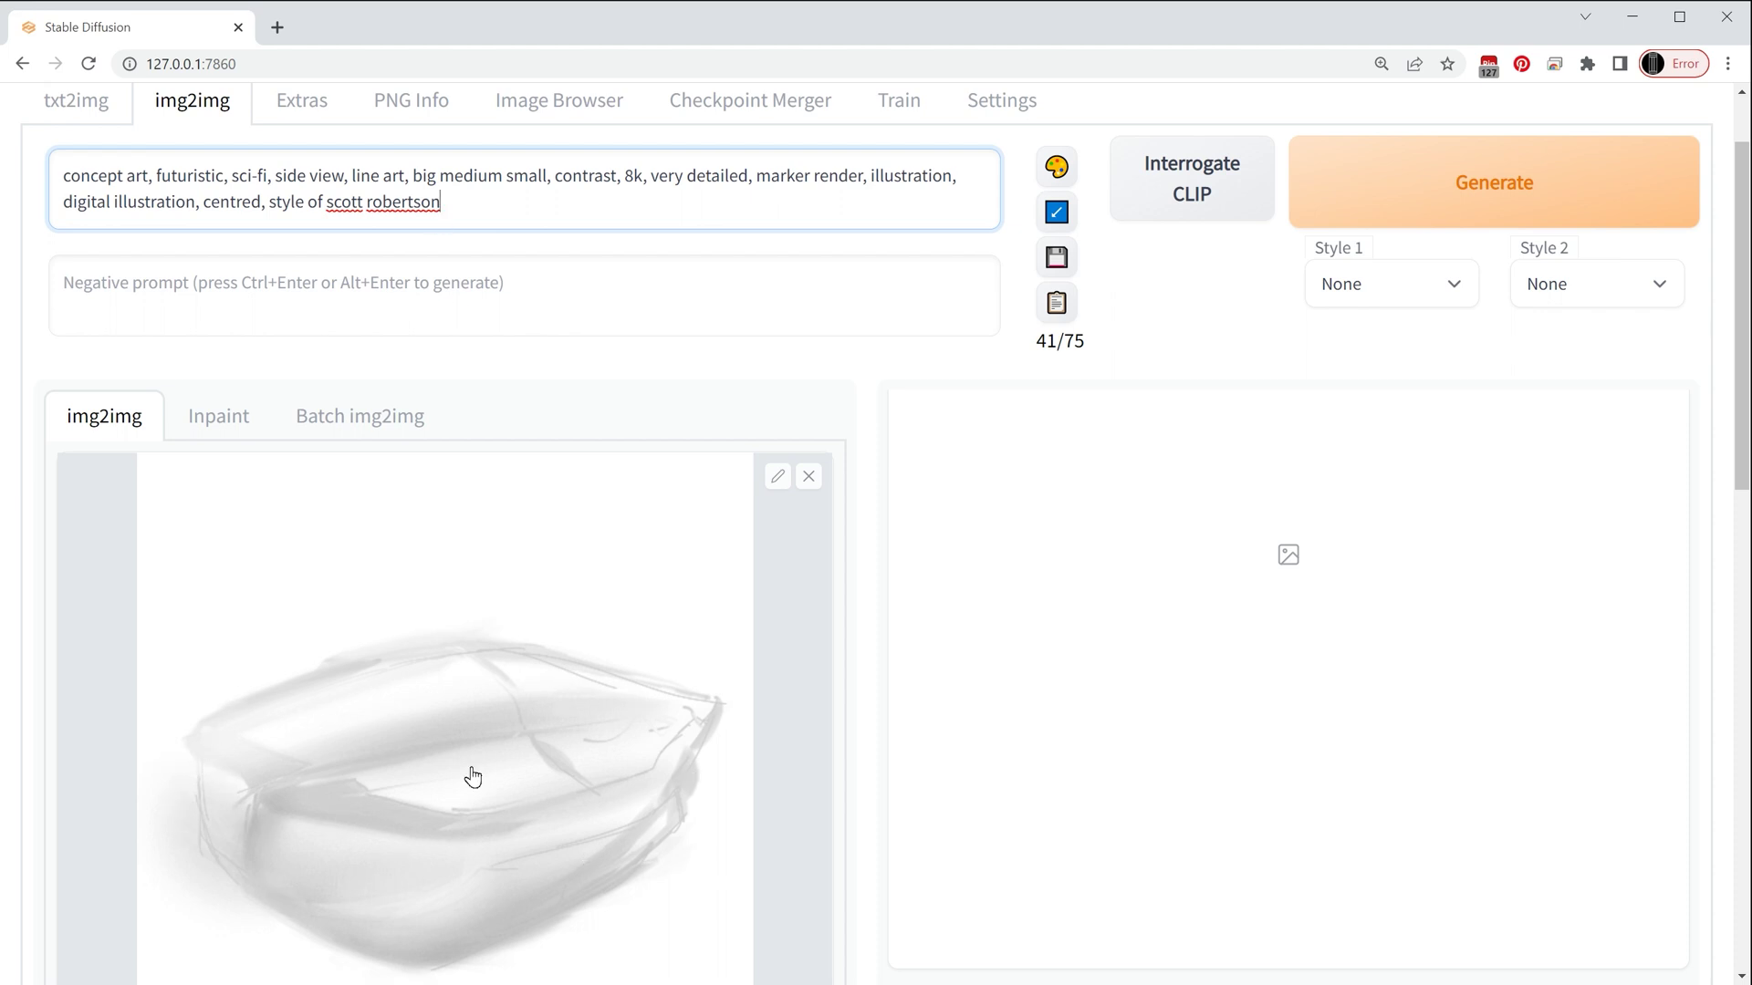
scroll(540, 547, "down", 1)
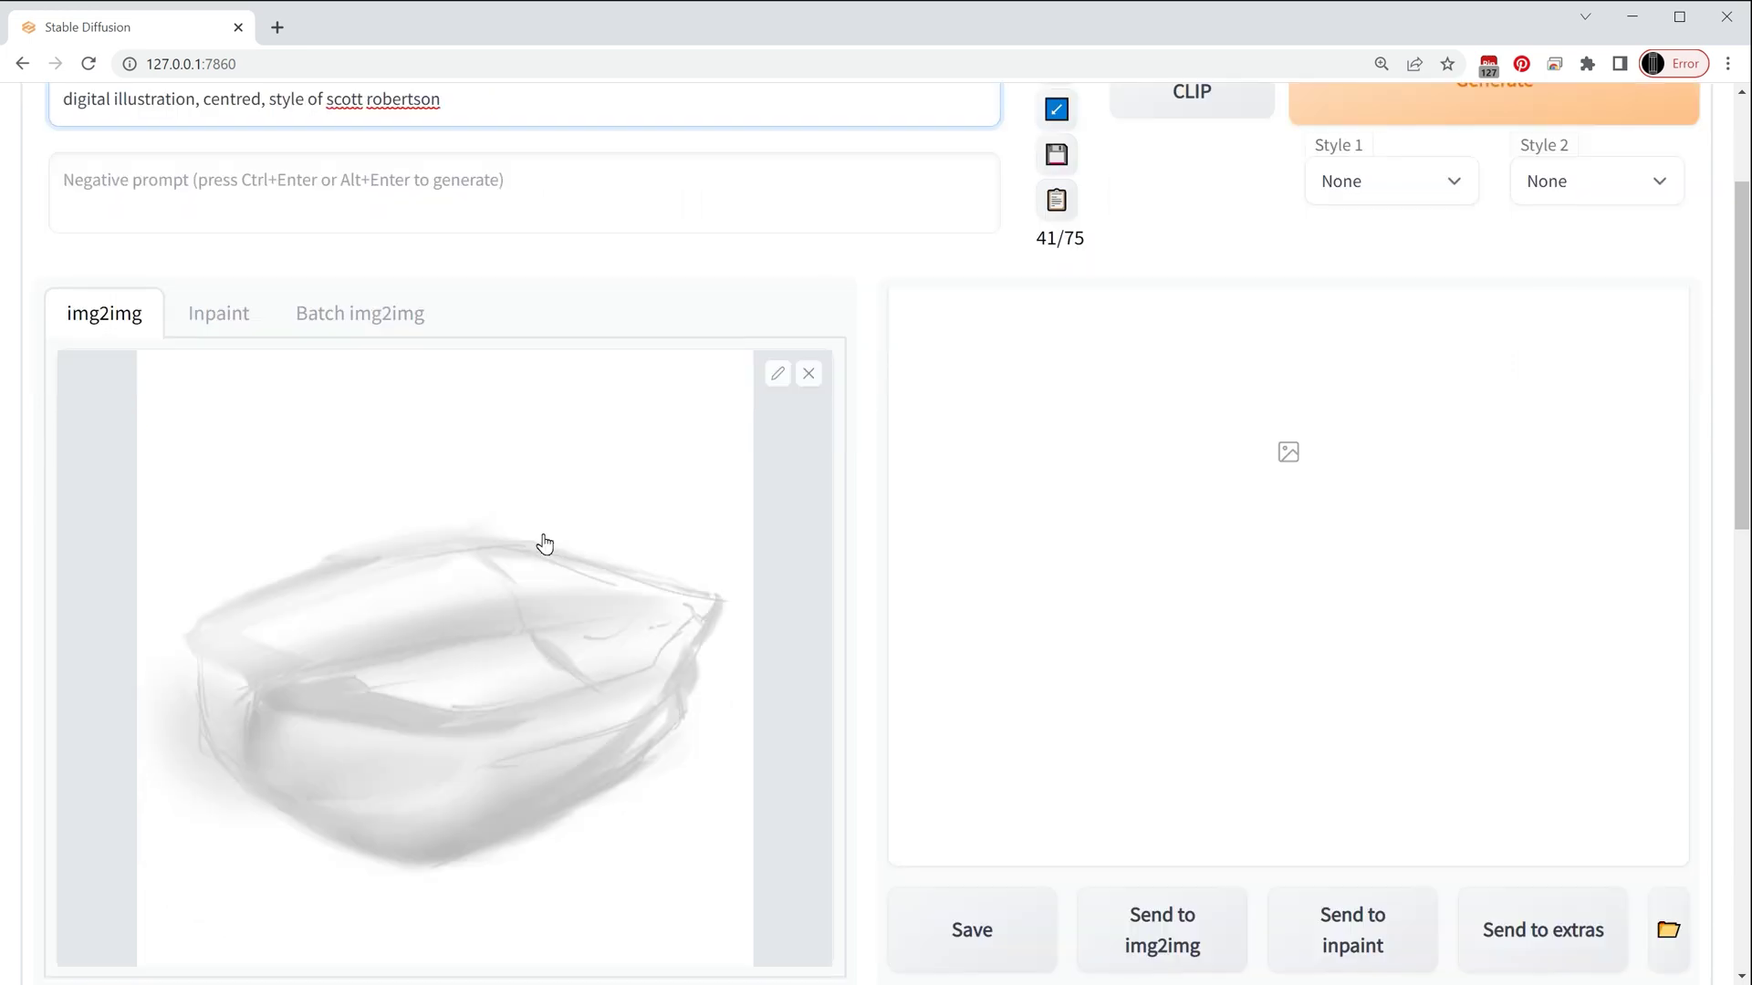
scroll(542, 399, "up", 1)
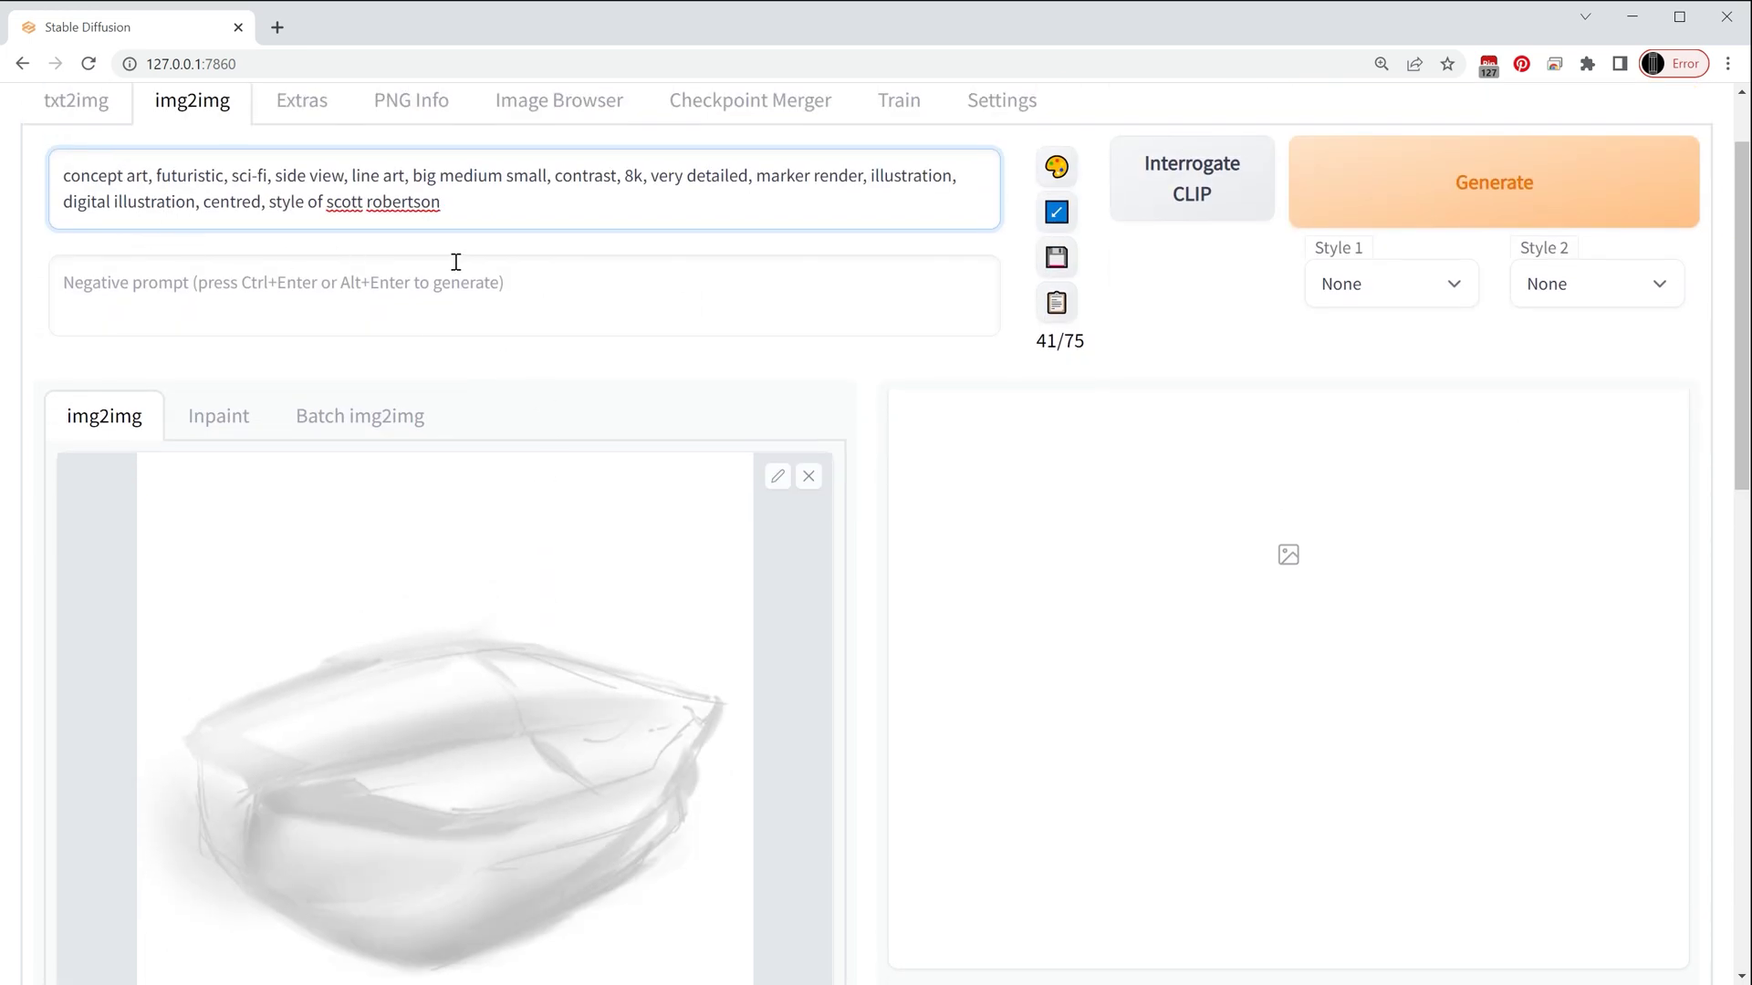
scroll(645, 685, "down", 10)
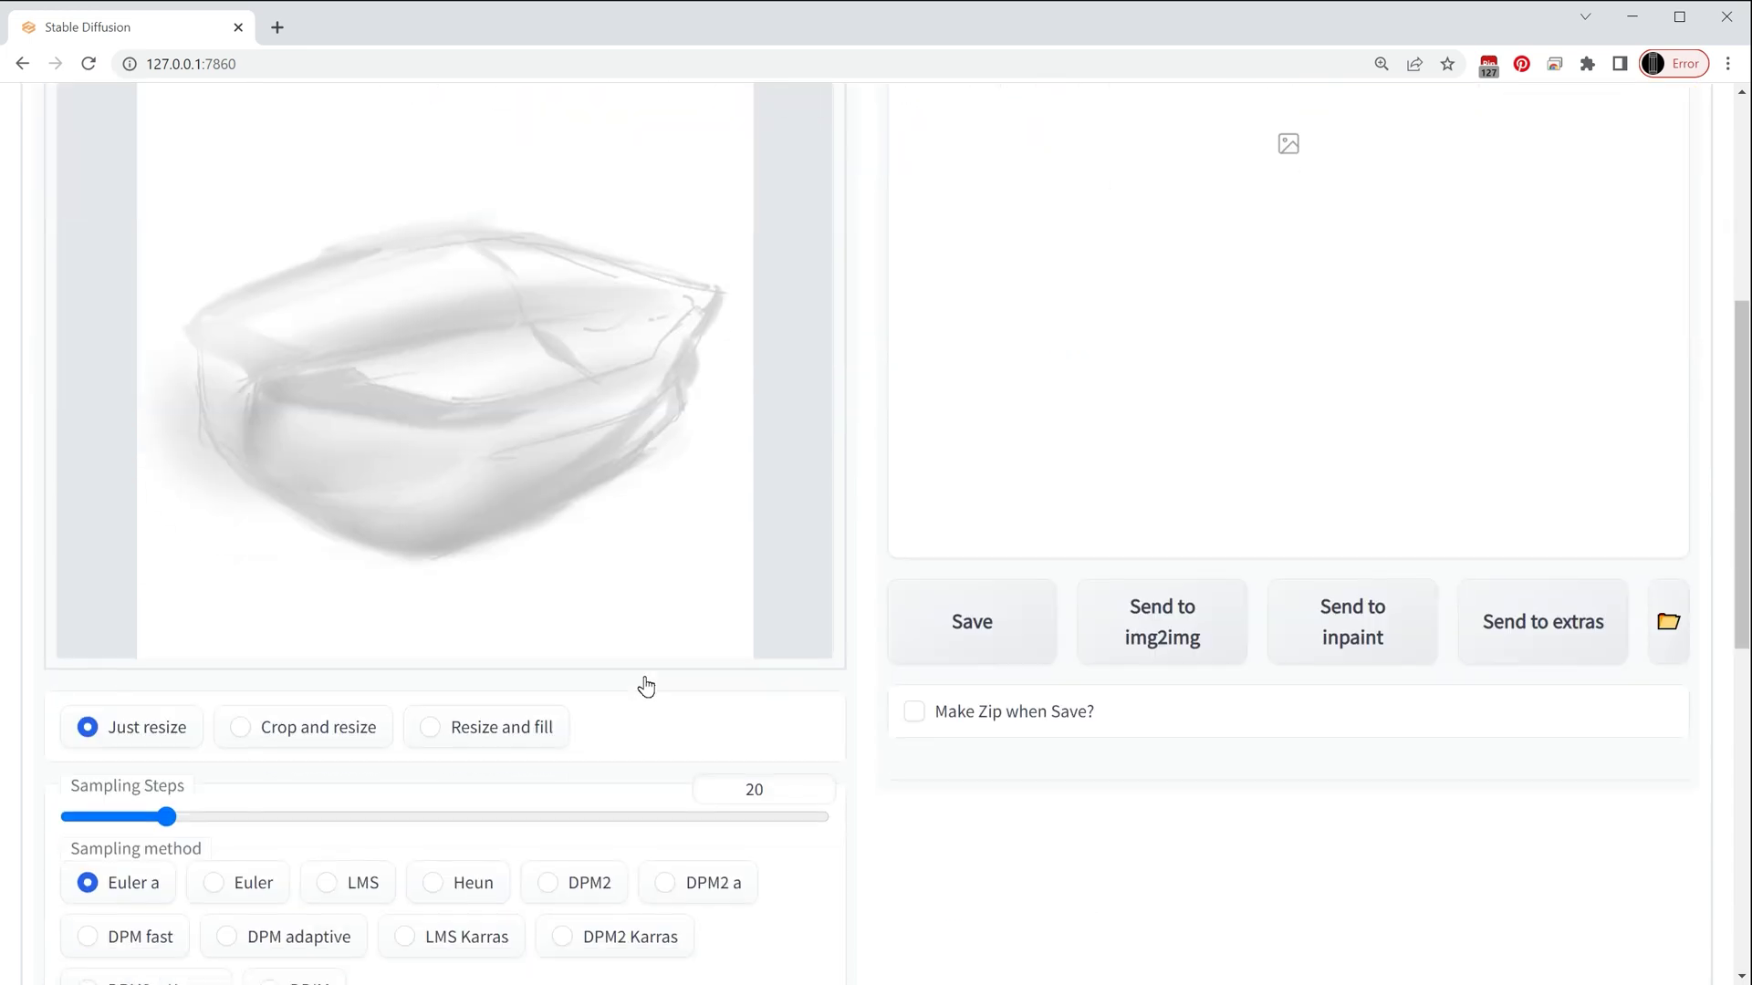
scroll(743, 536, "up", 14)
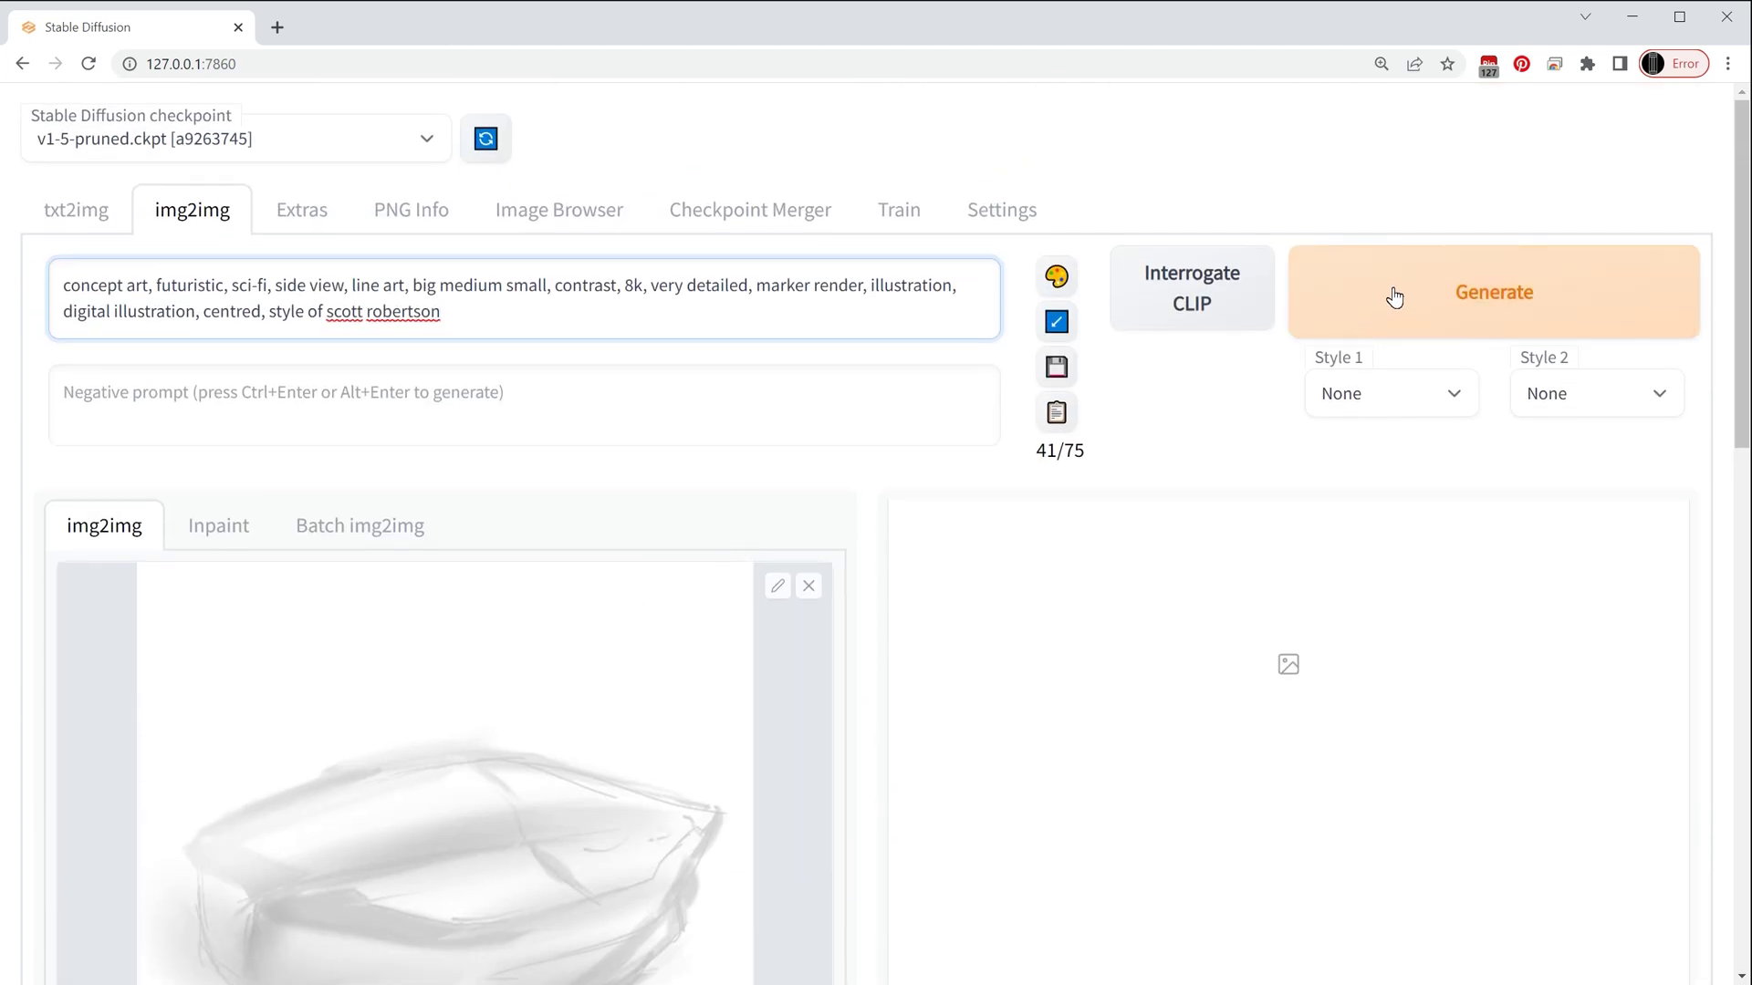
left_click(1387, 293)
- View the first result, a line-art armoured figure, enlarged in the gallery
scroll(849, 693, "down", 3)
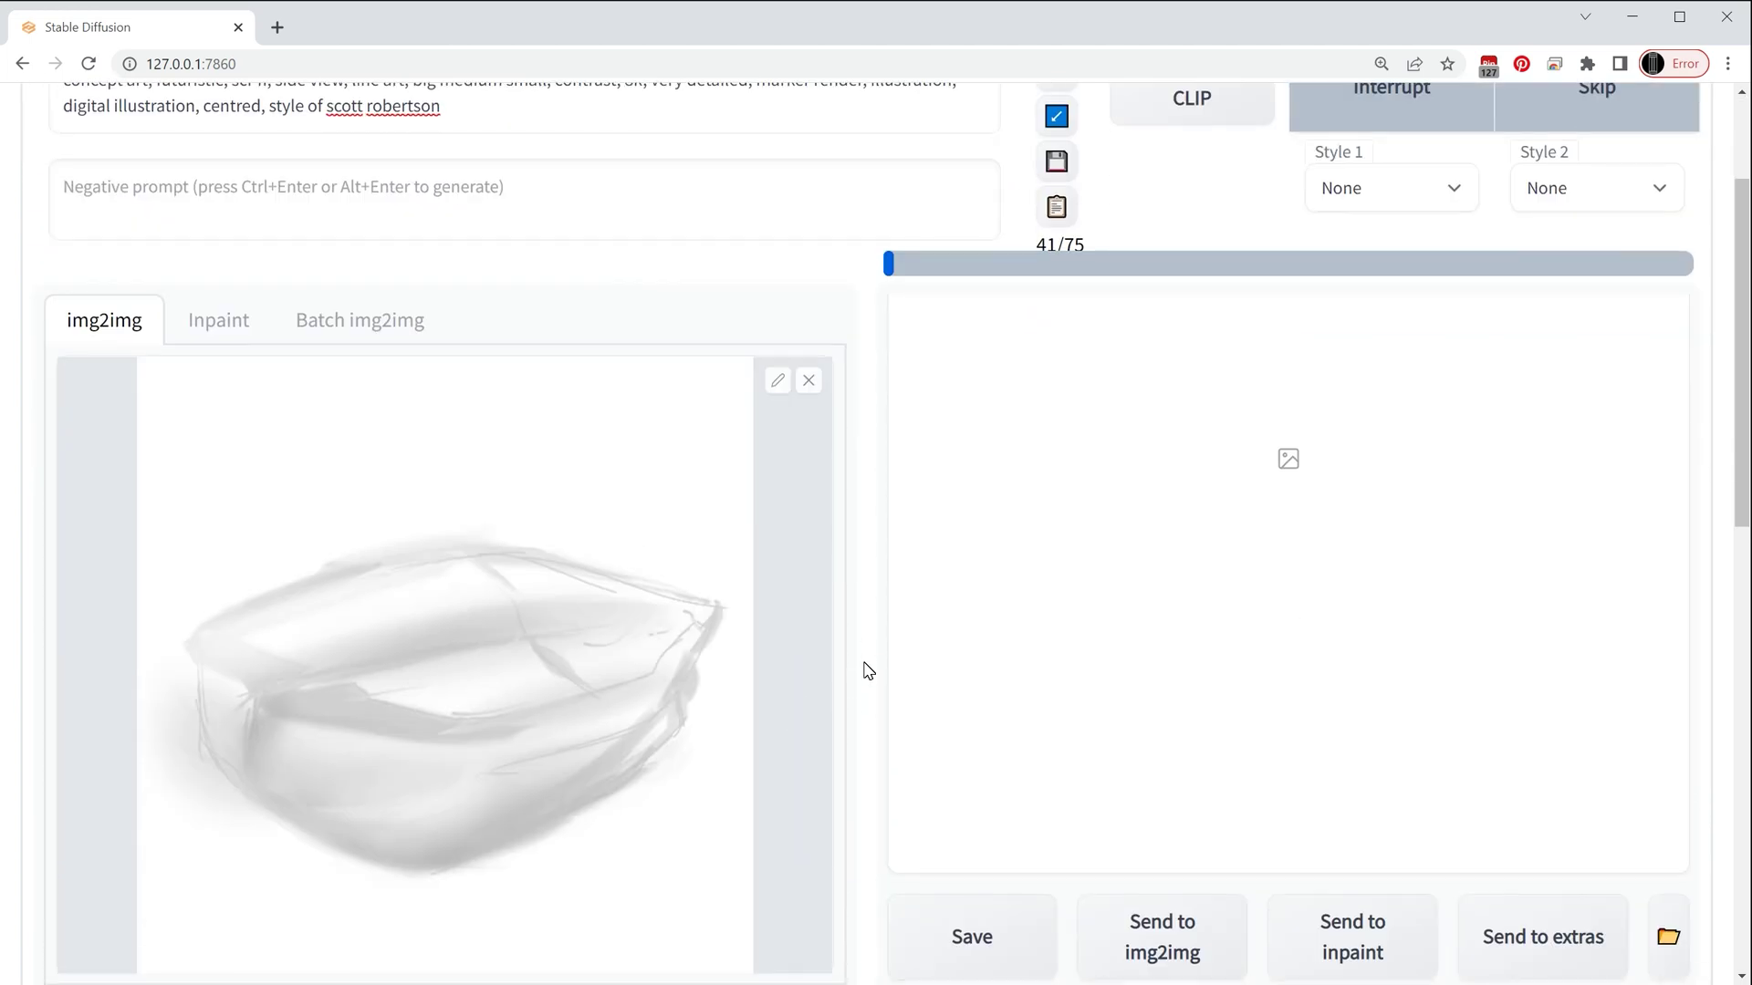
scroll(876, 670, "up", 3)
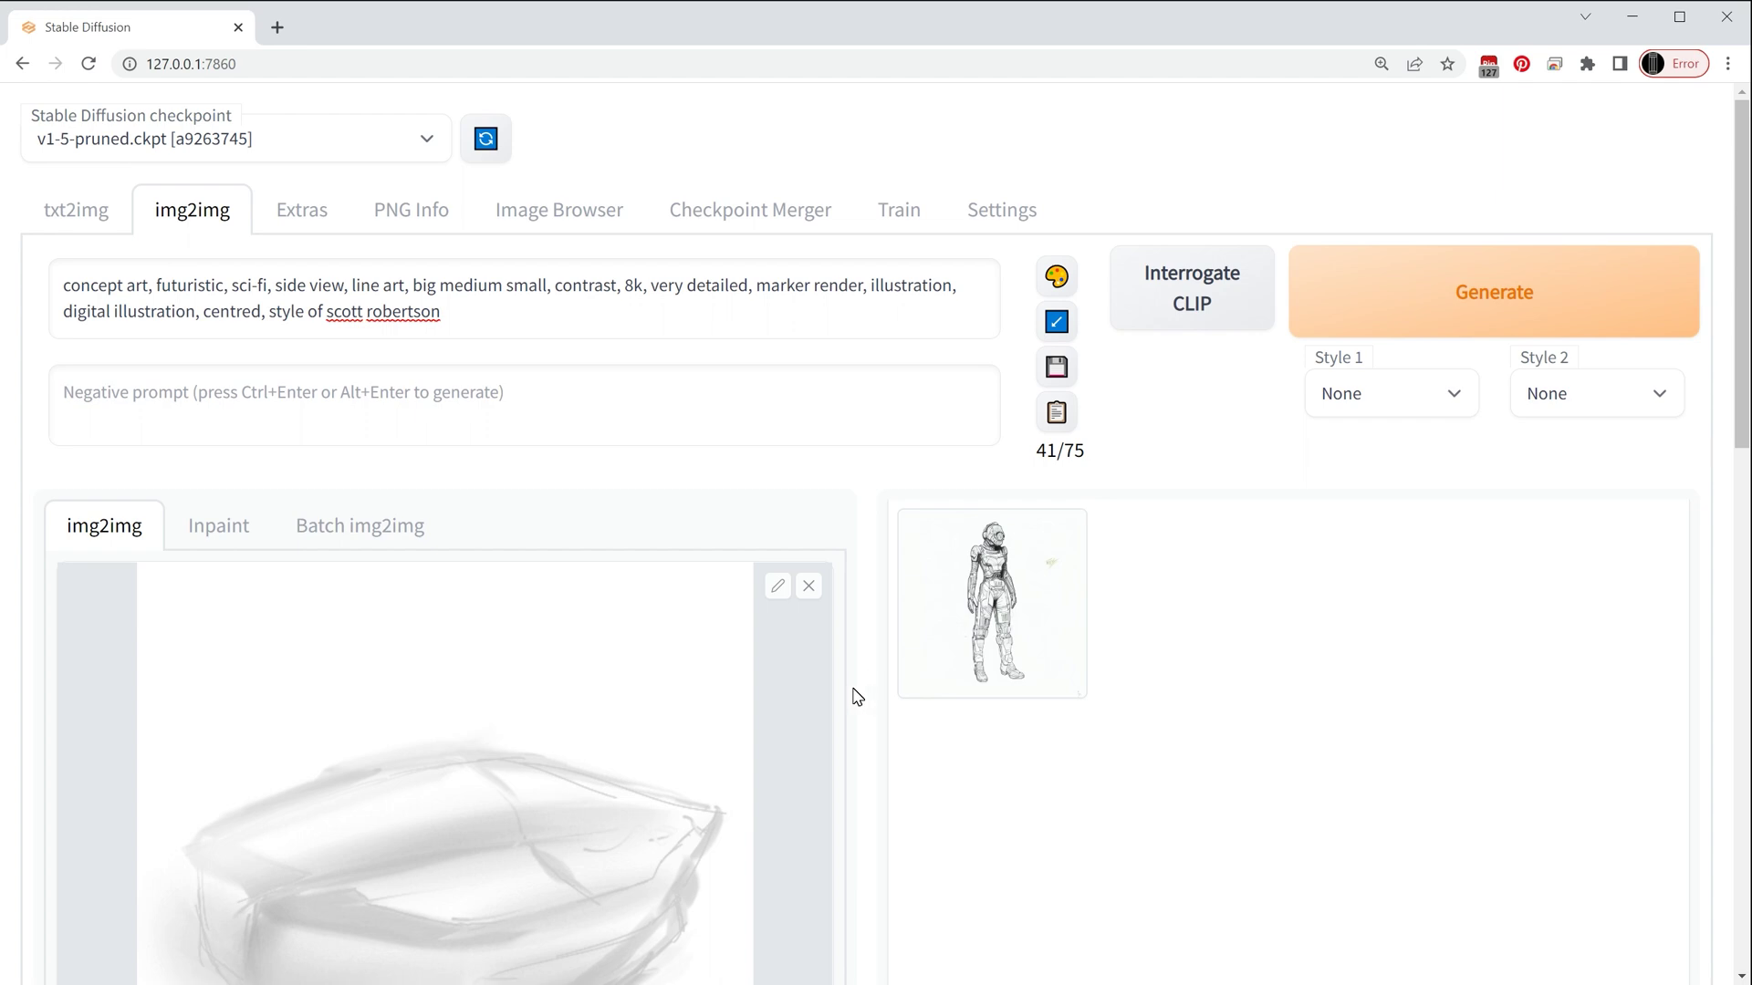
left_click(992, 630)
scroll(995, 621, "down", 5)
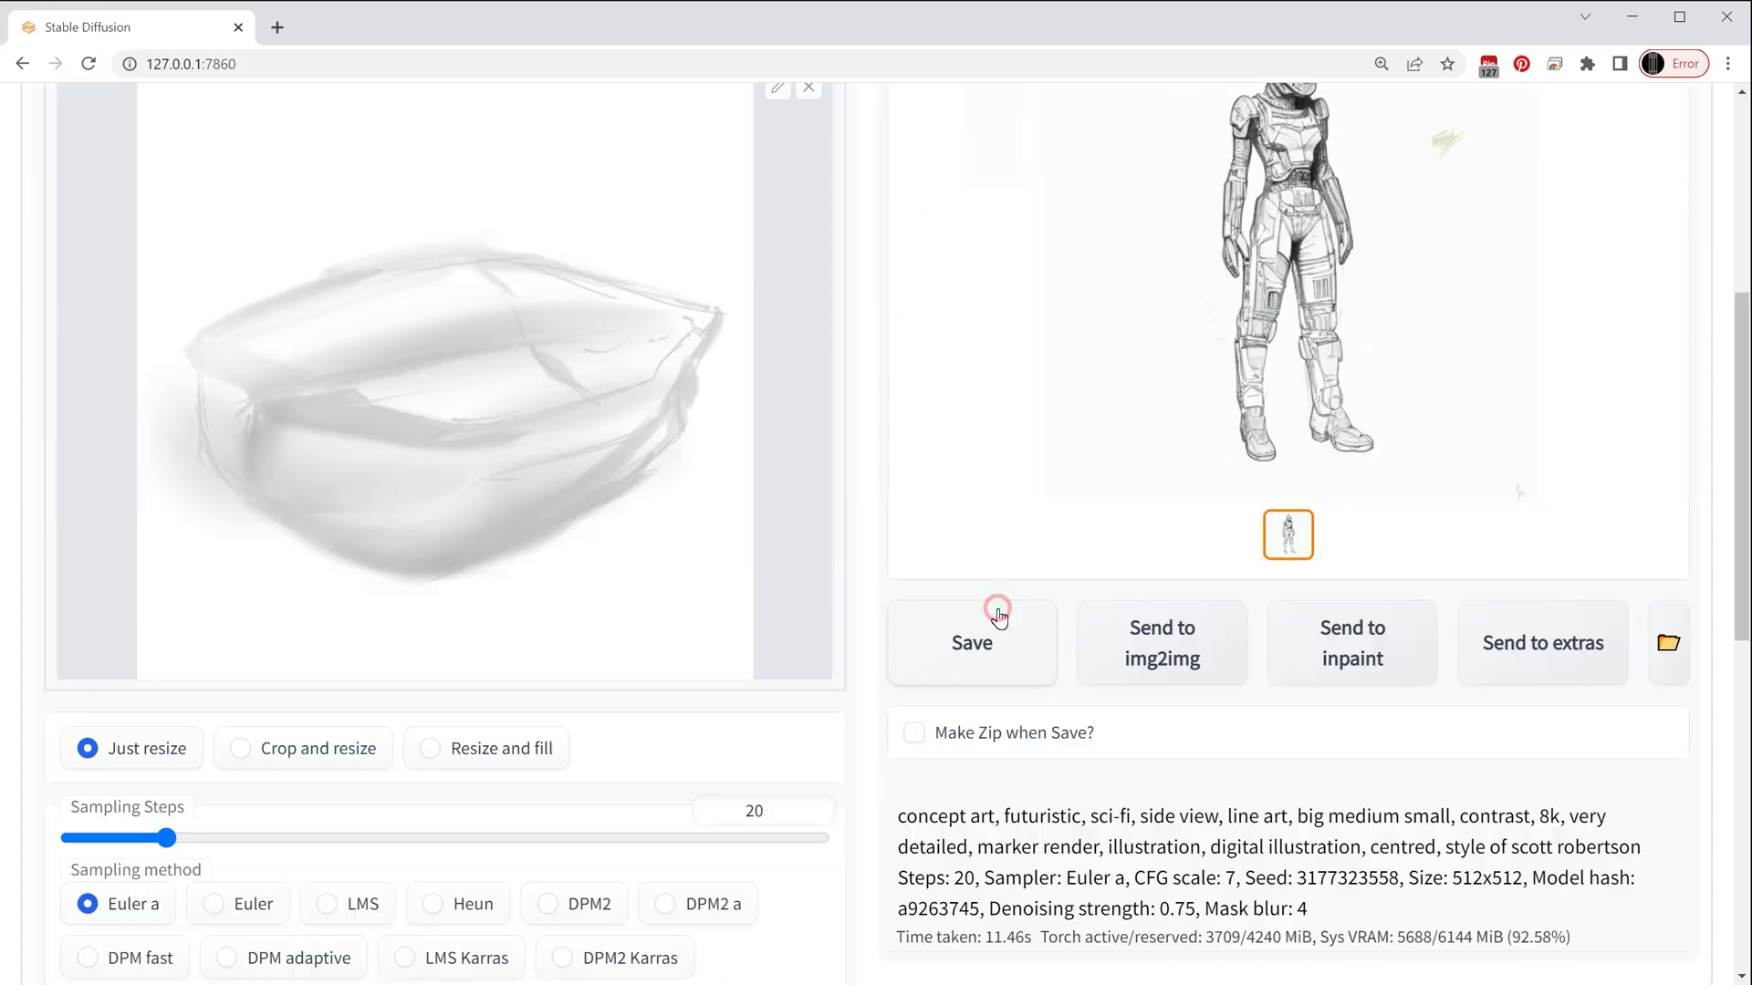
scroll(1286, 525, "up", 2)
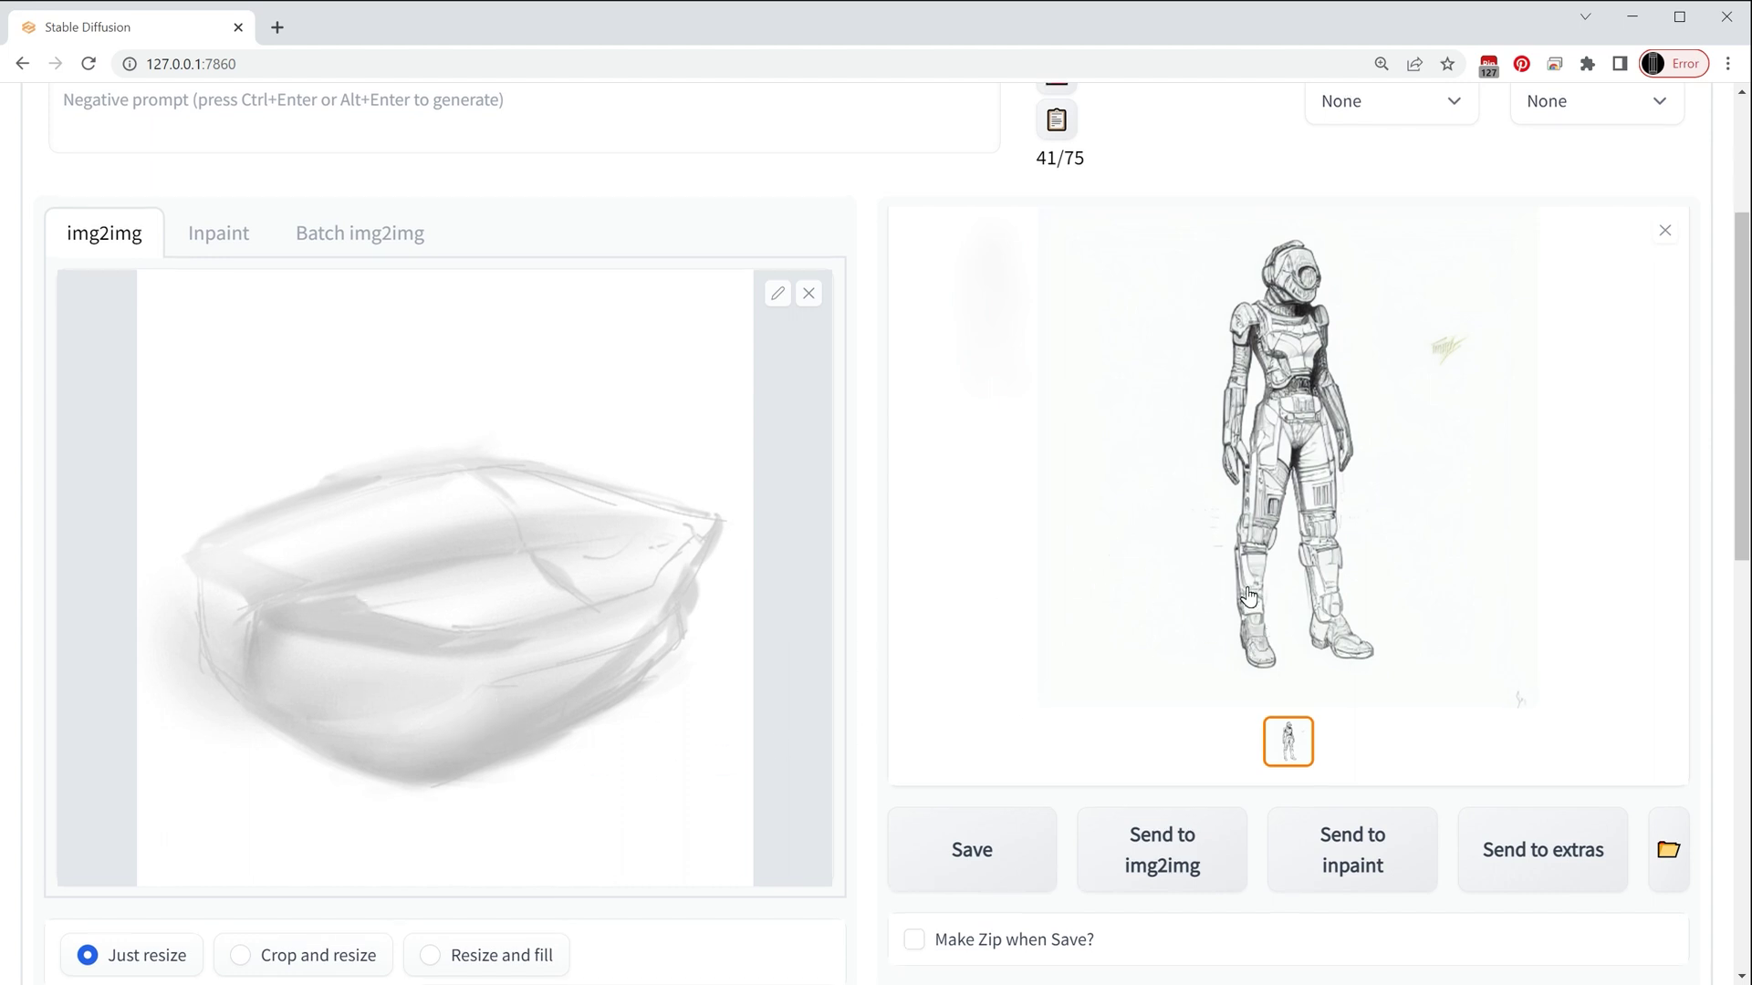
scroll(1248, 596, "up", 3)
scroll(900, 707, "down", 6)
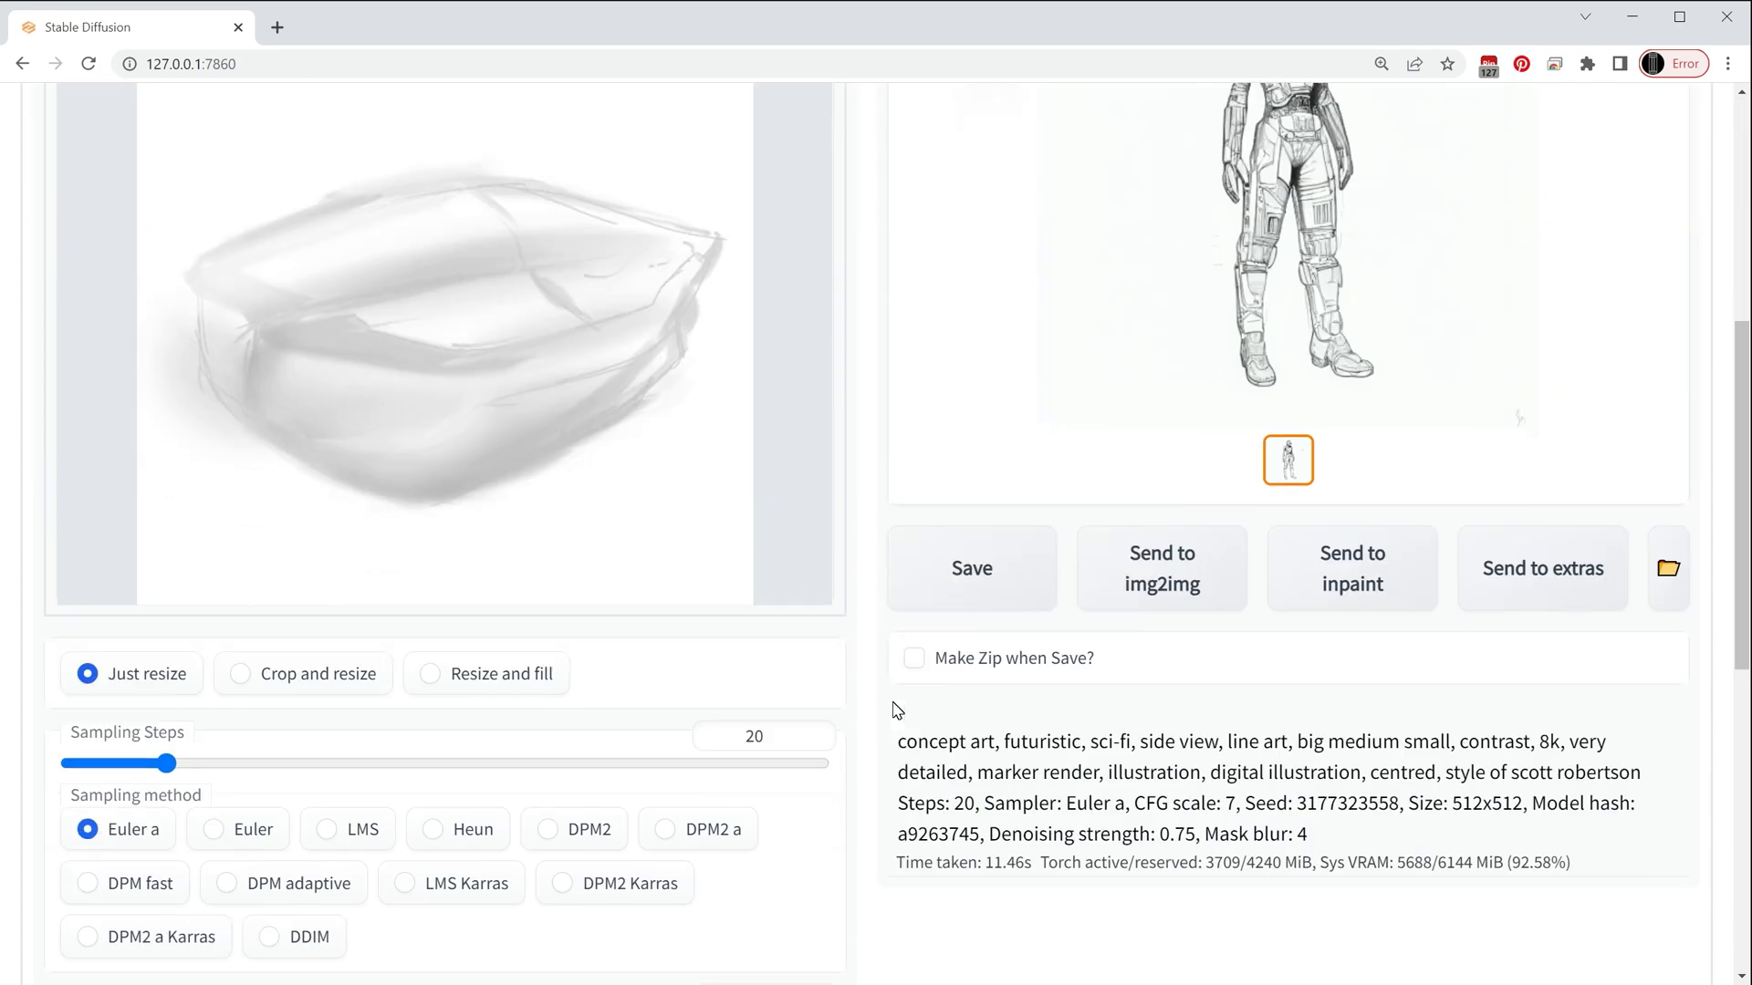
scroll(896, 709, "down", 8)
- Adjust the Denoising strength slider, finally lowering it to 0.23
left_click_drag(256, 635, 607, 642)
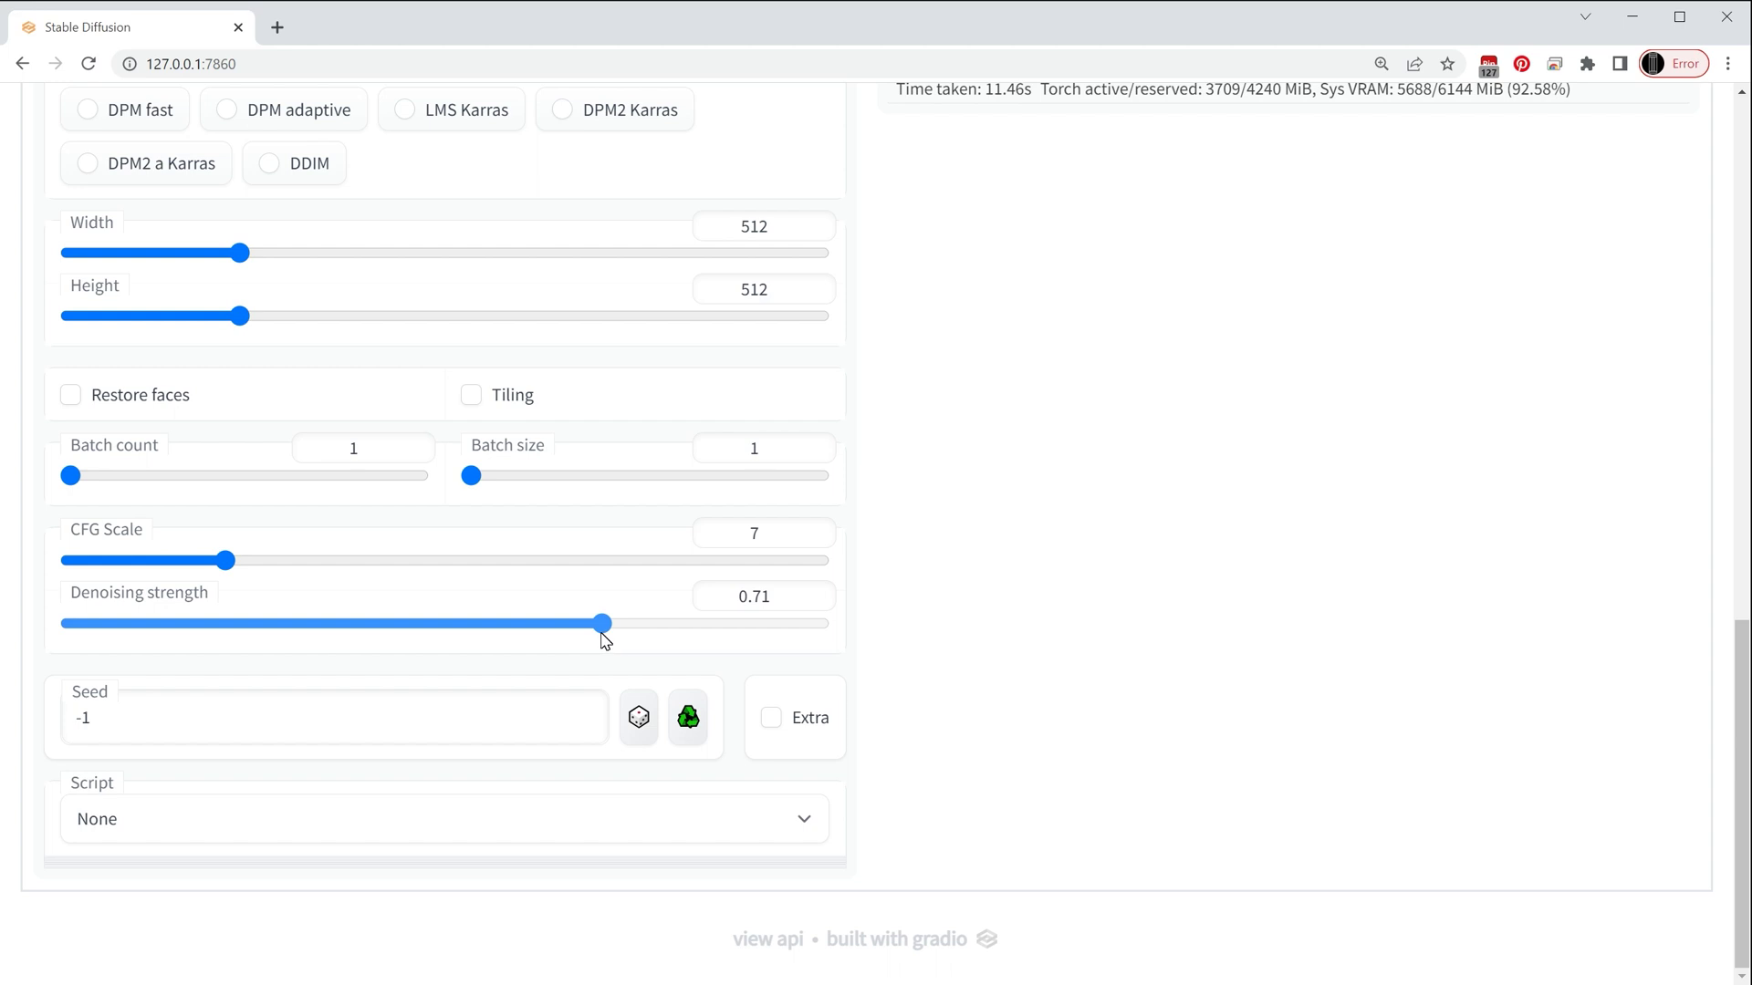
left_click_drag(605, 638, 629, 626)
scroll(997, 718, "up", 8)
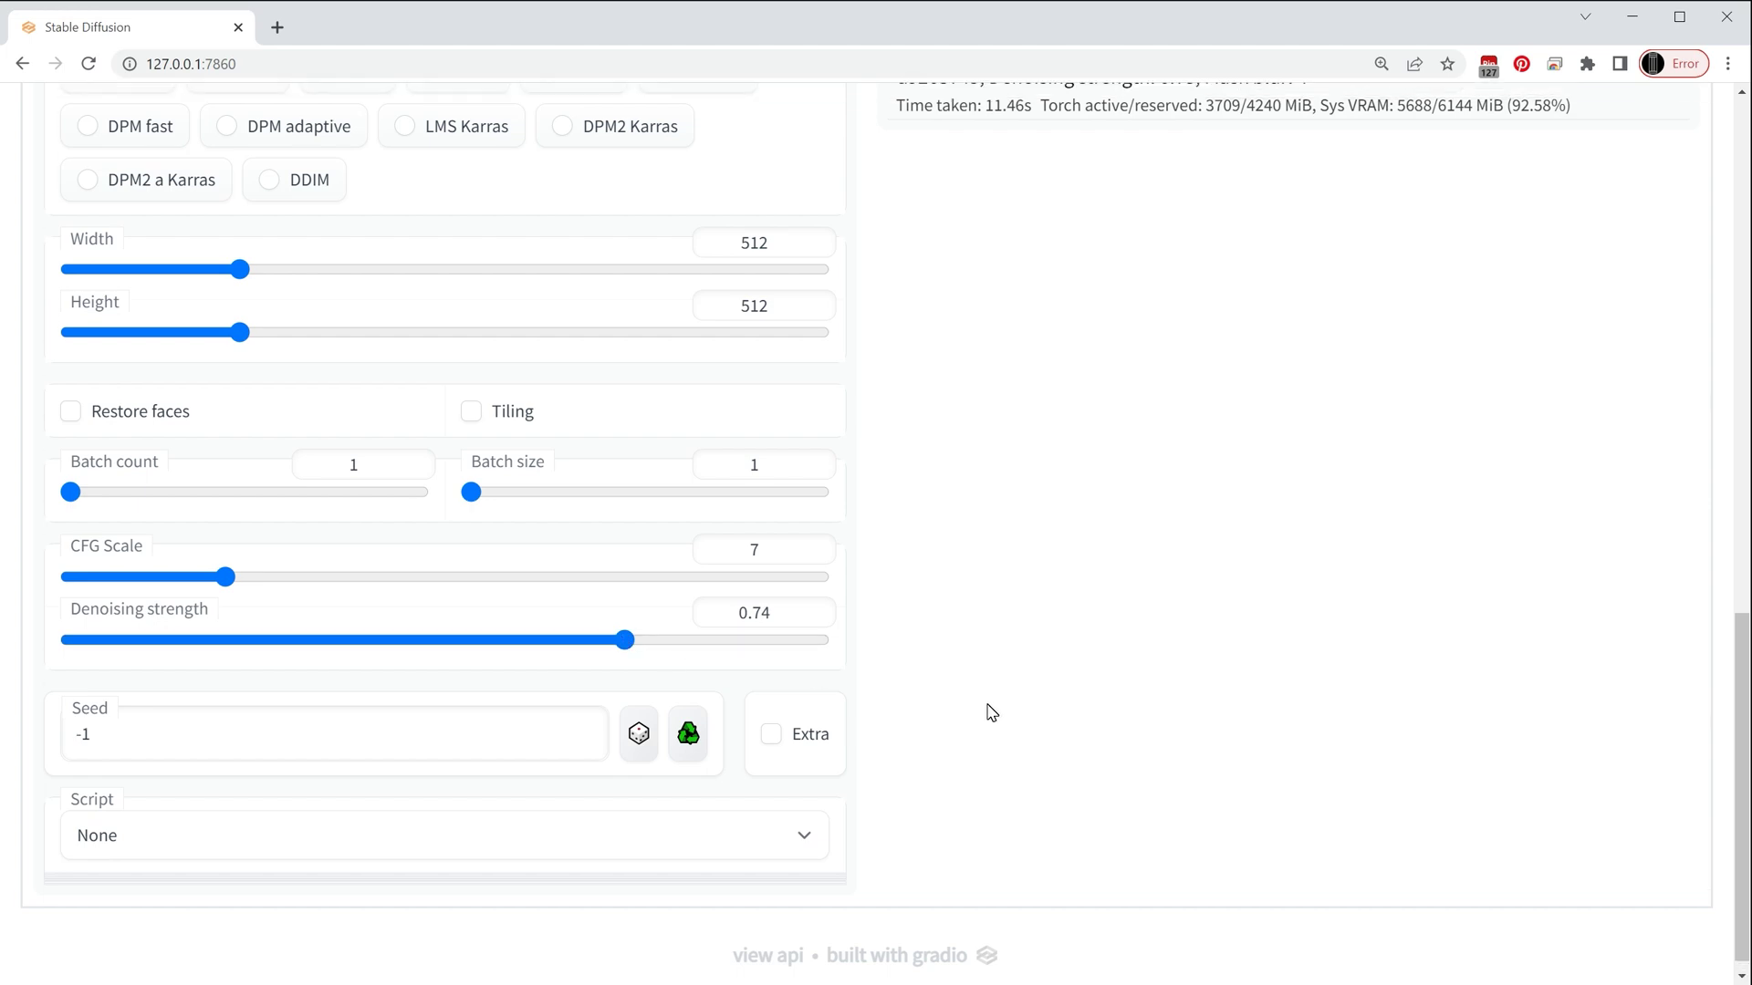
scroll(997, 718, "up", 3)
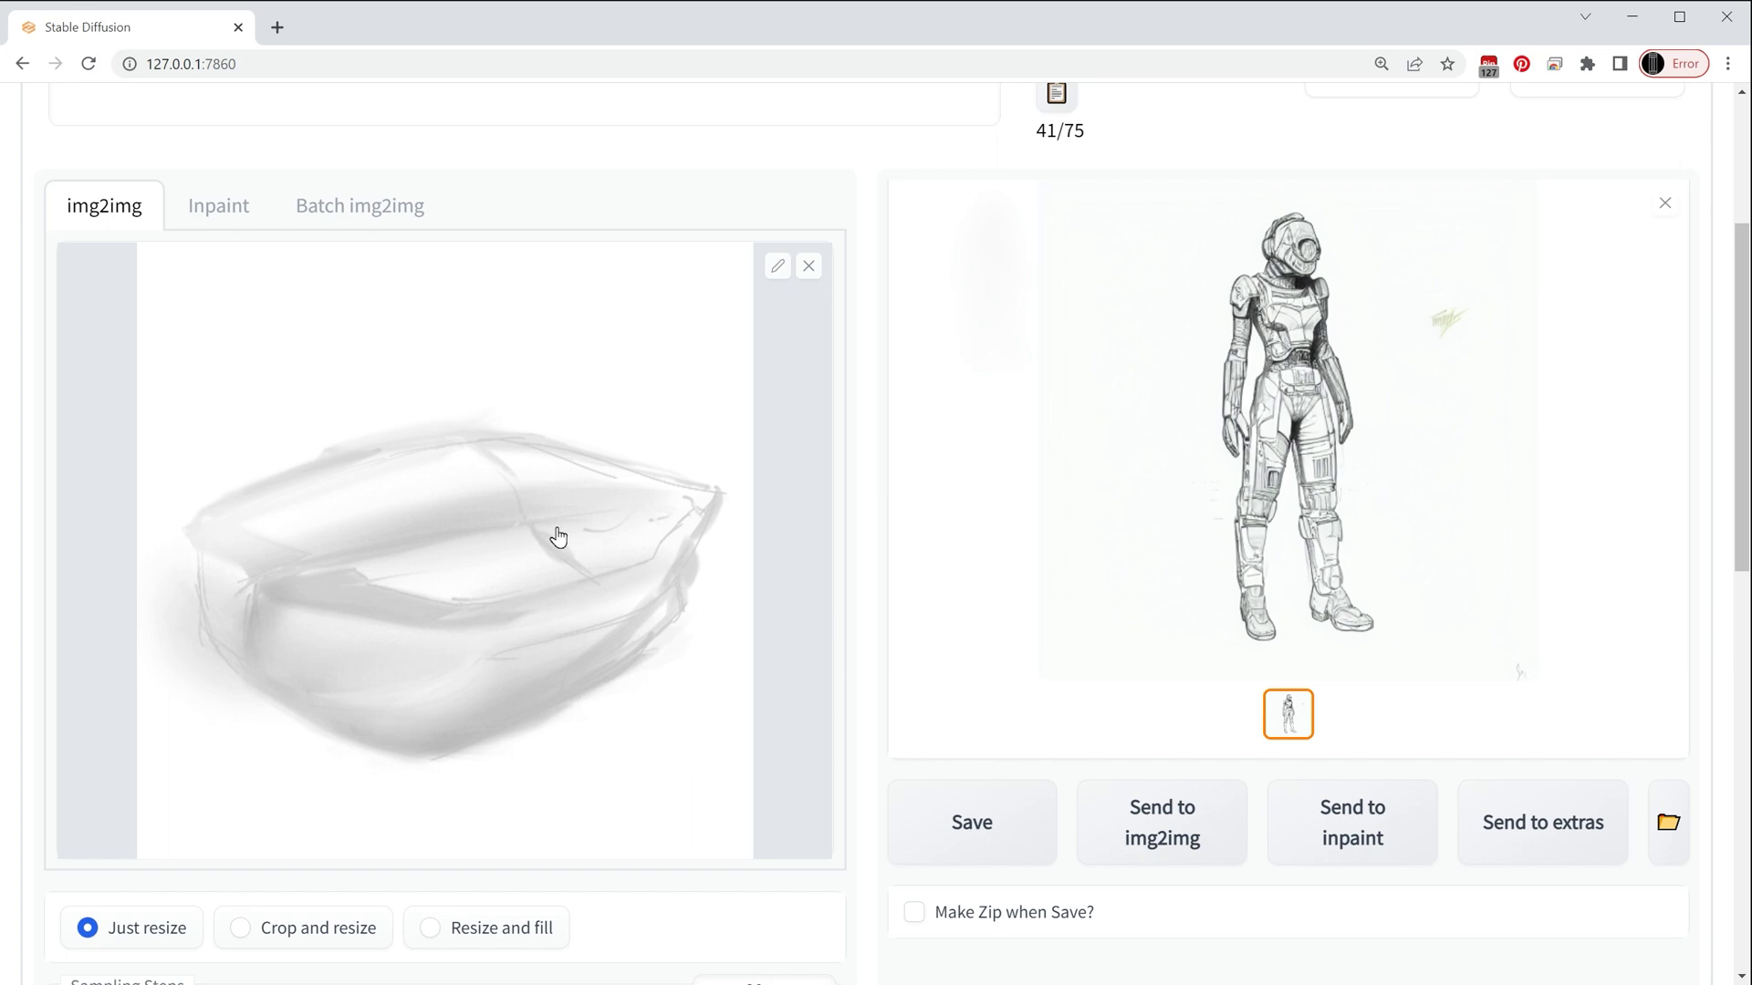
scroll(1220, 620, "down", 10)
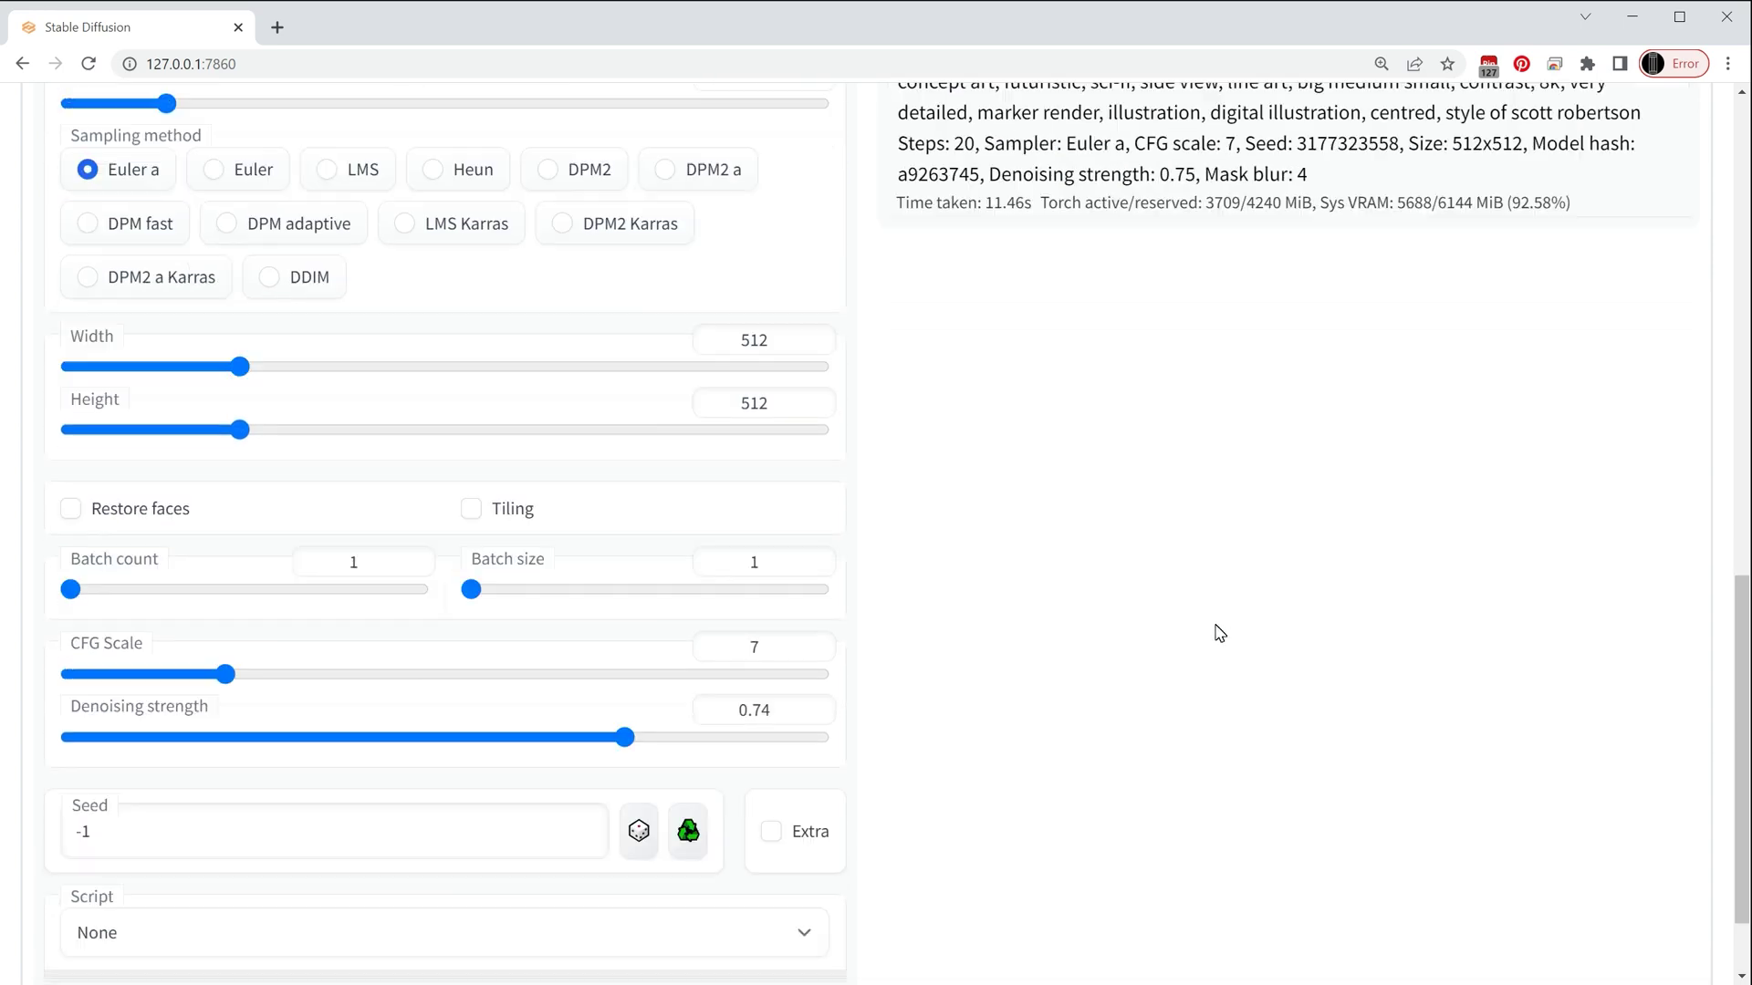
scroll(1220, 633, "down", 1)
left_click_drag(628, 623, 245, 640)
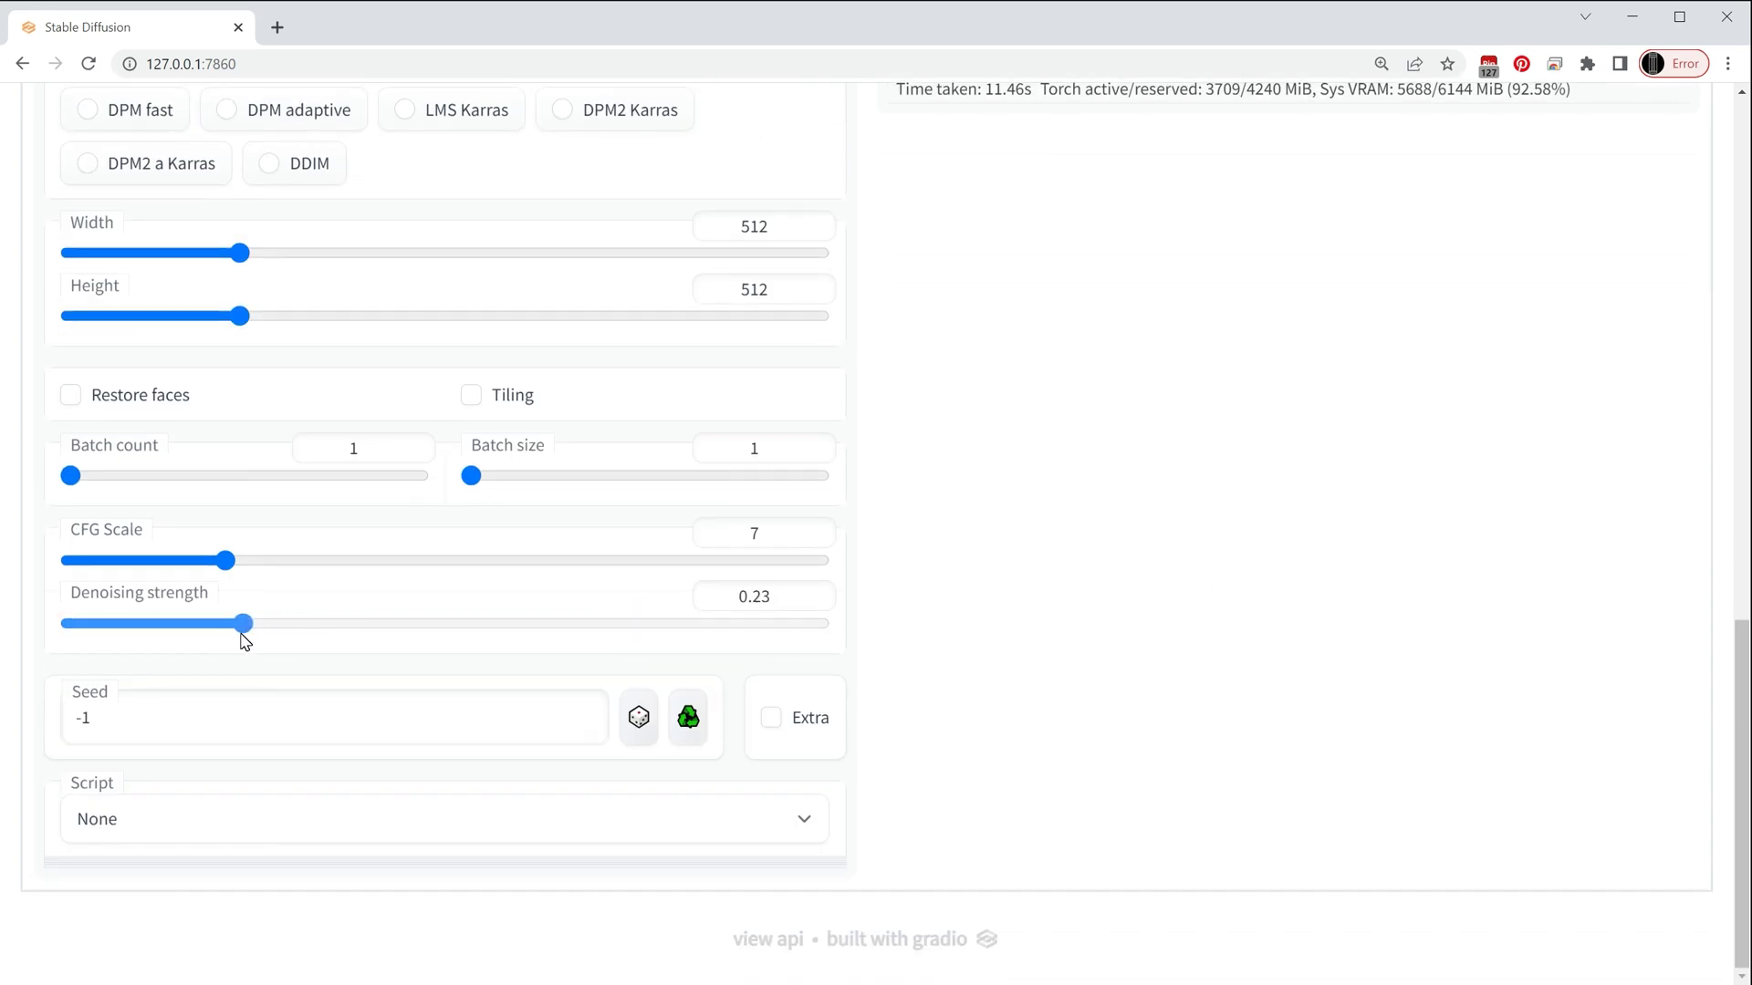
- Generate at 0.23 denoising and inspect the soft grey result full-screen before closing it
scroll(588, 694, "up", 7)
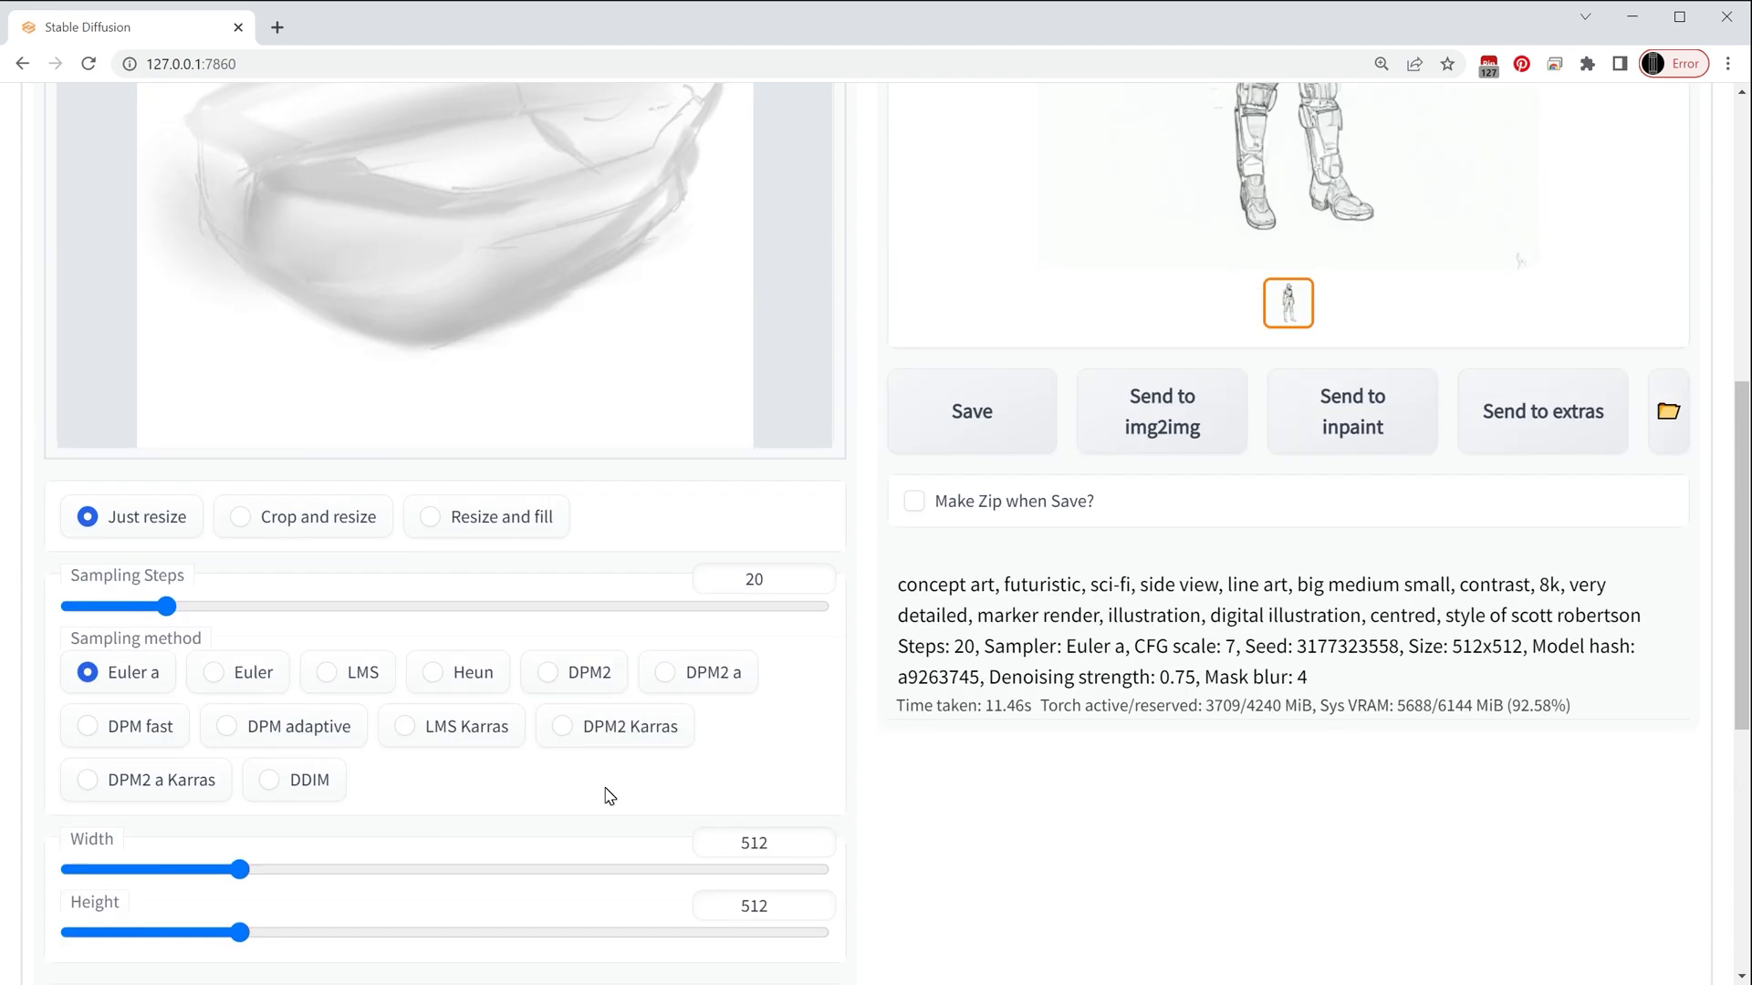
scroll(775, 707, "up", 7)
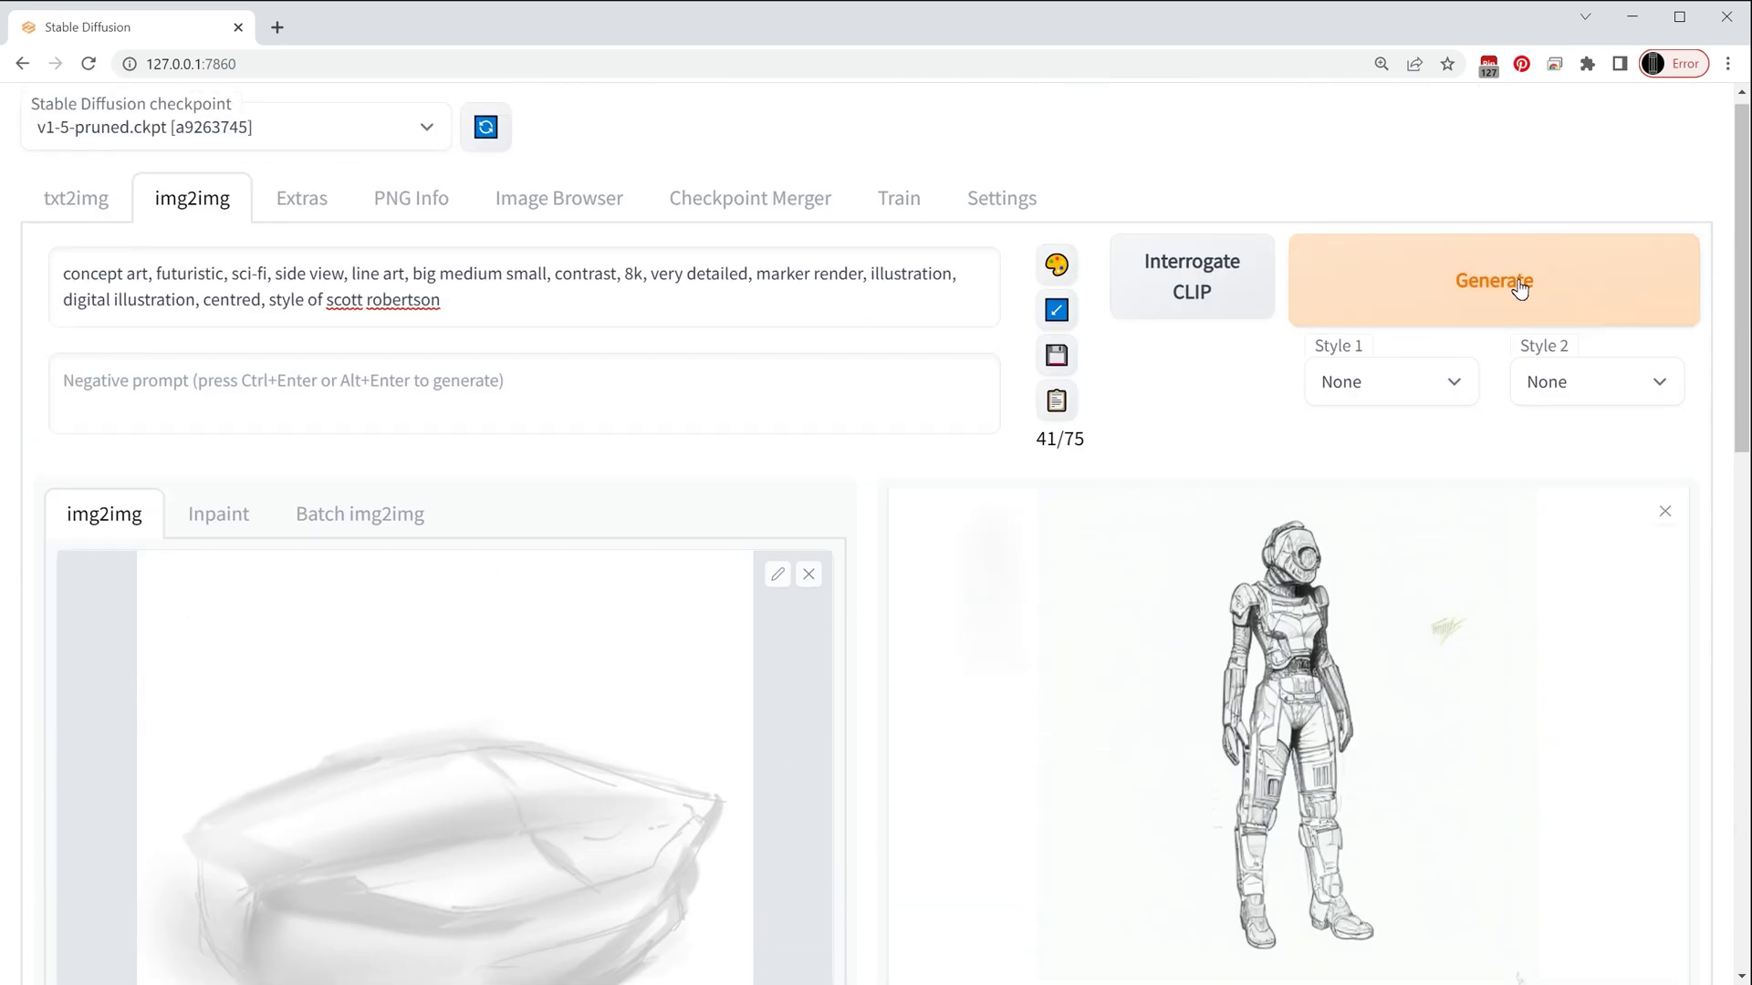
left_click(1519, 287)
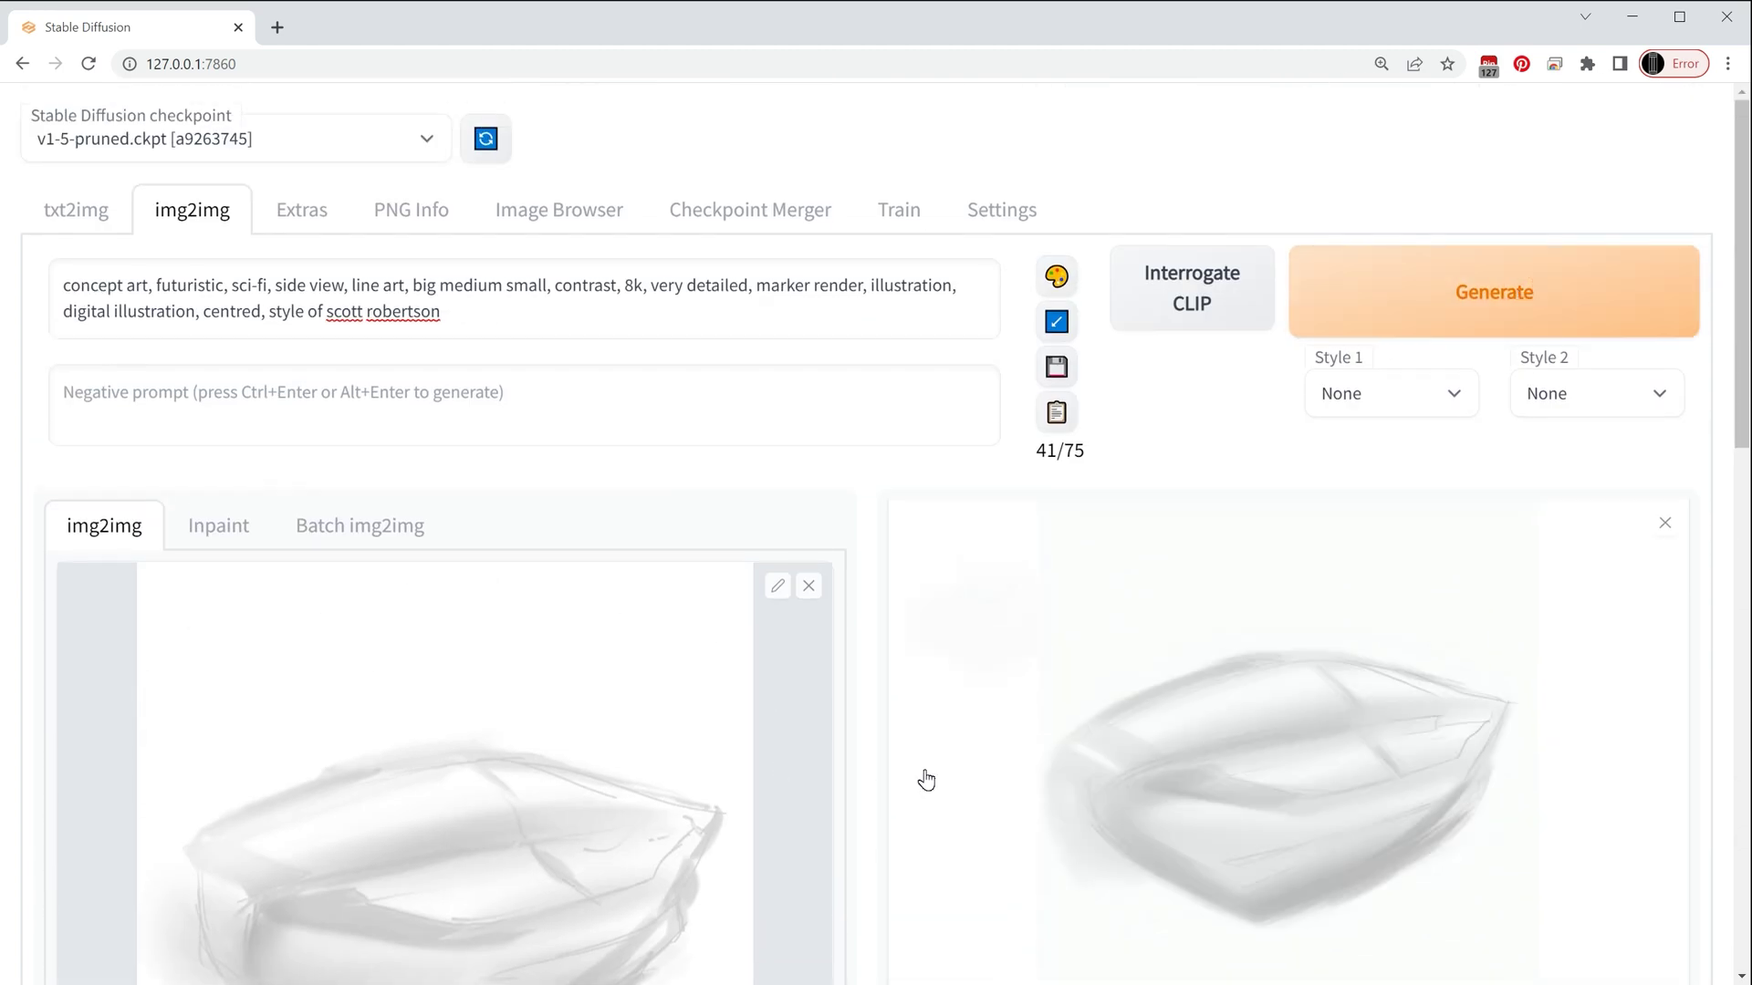
scroll(927, 778, "down", 4)
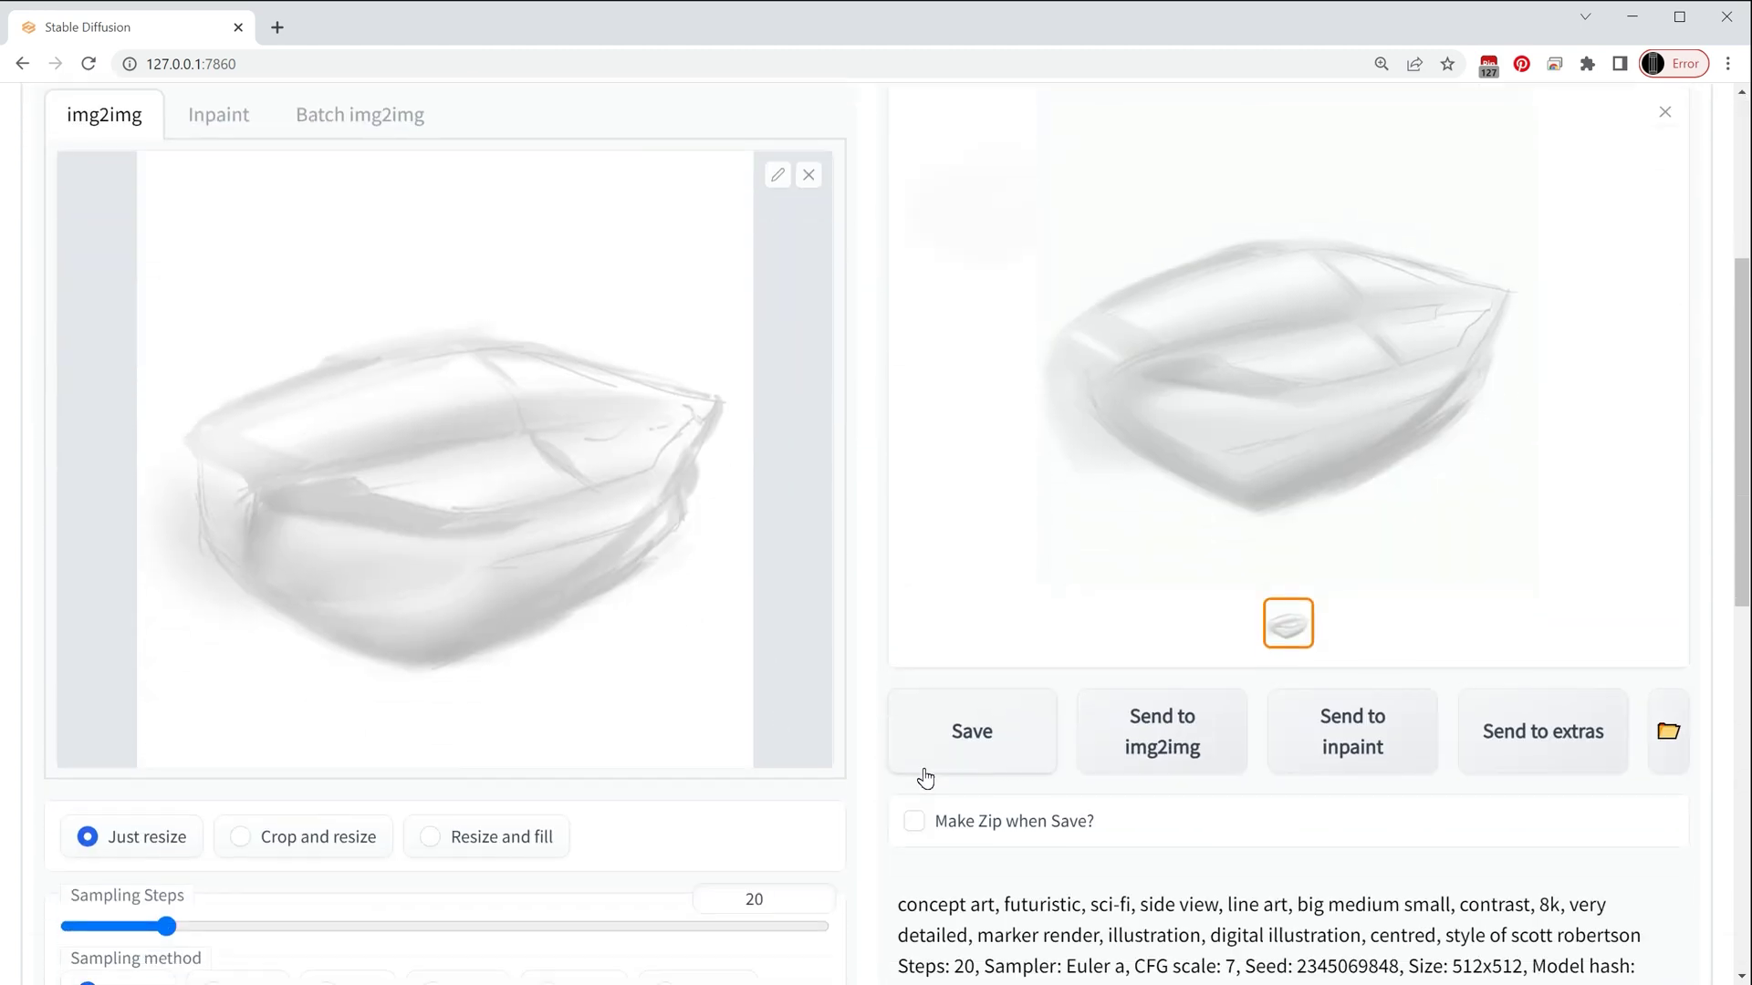
left_click(1282, 420)
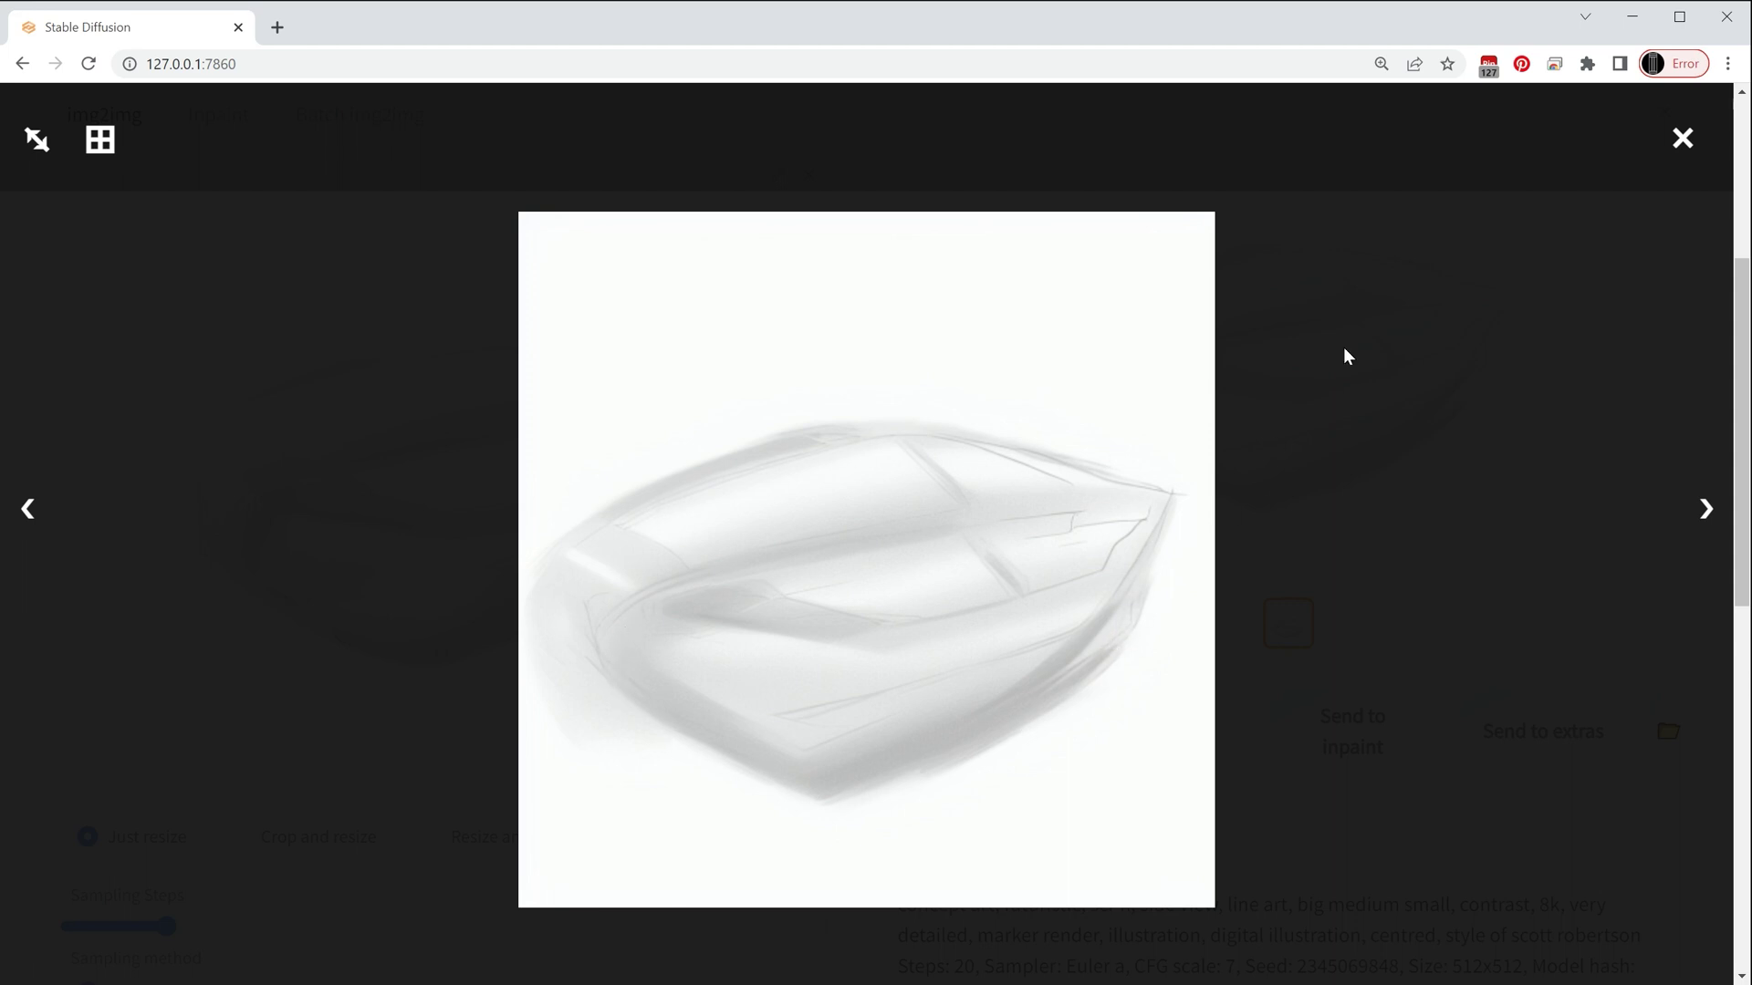
left_click(1681, 138)
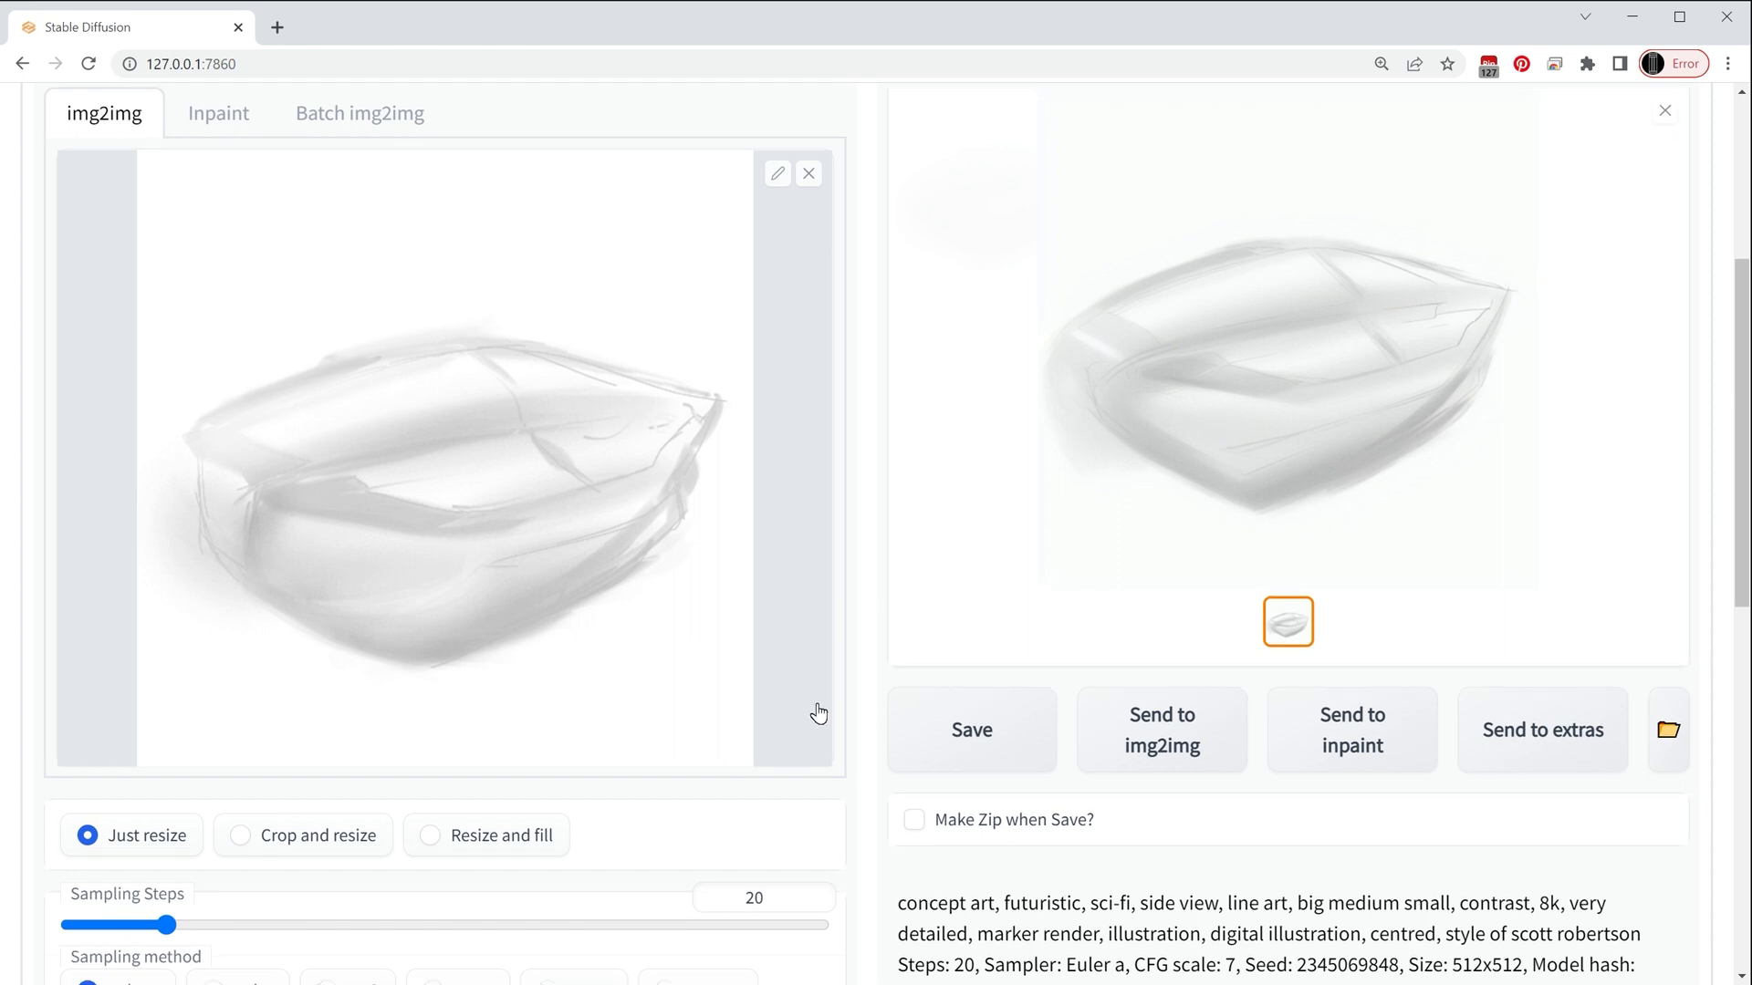
scroll(818, 713, "down", 2)
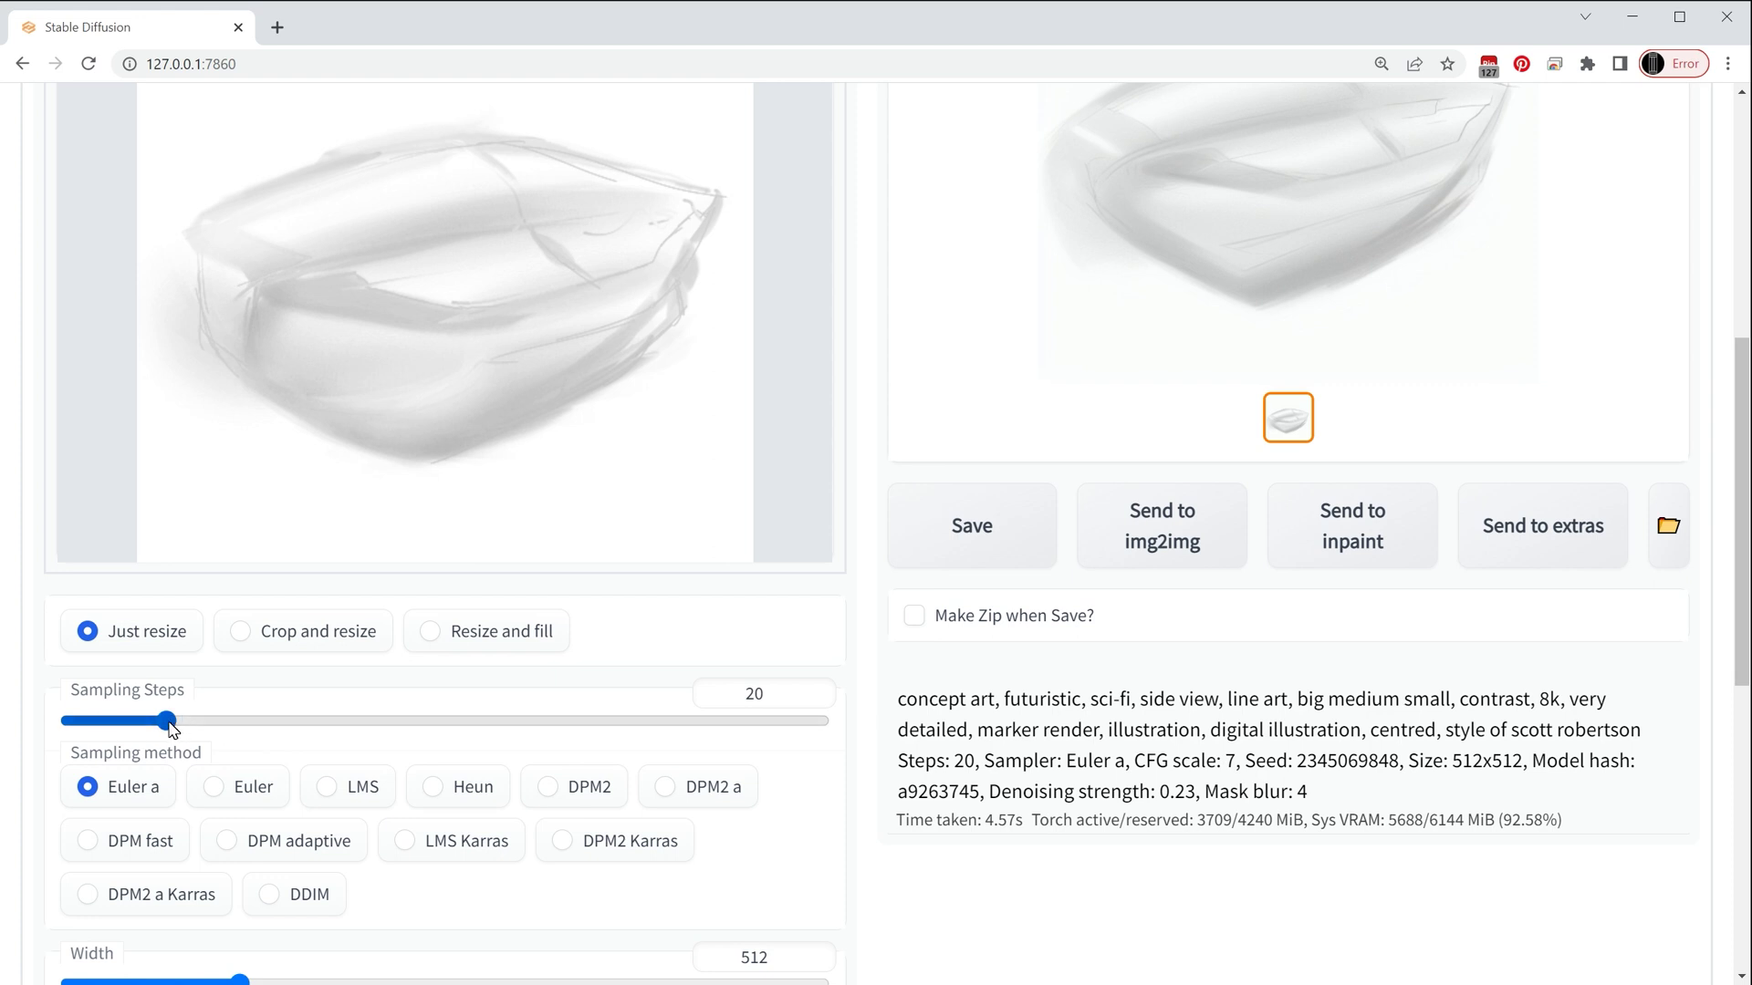
- Set sampling steps to 70 and batch count to 2
left_click_drag(167, 720, 421, 727)
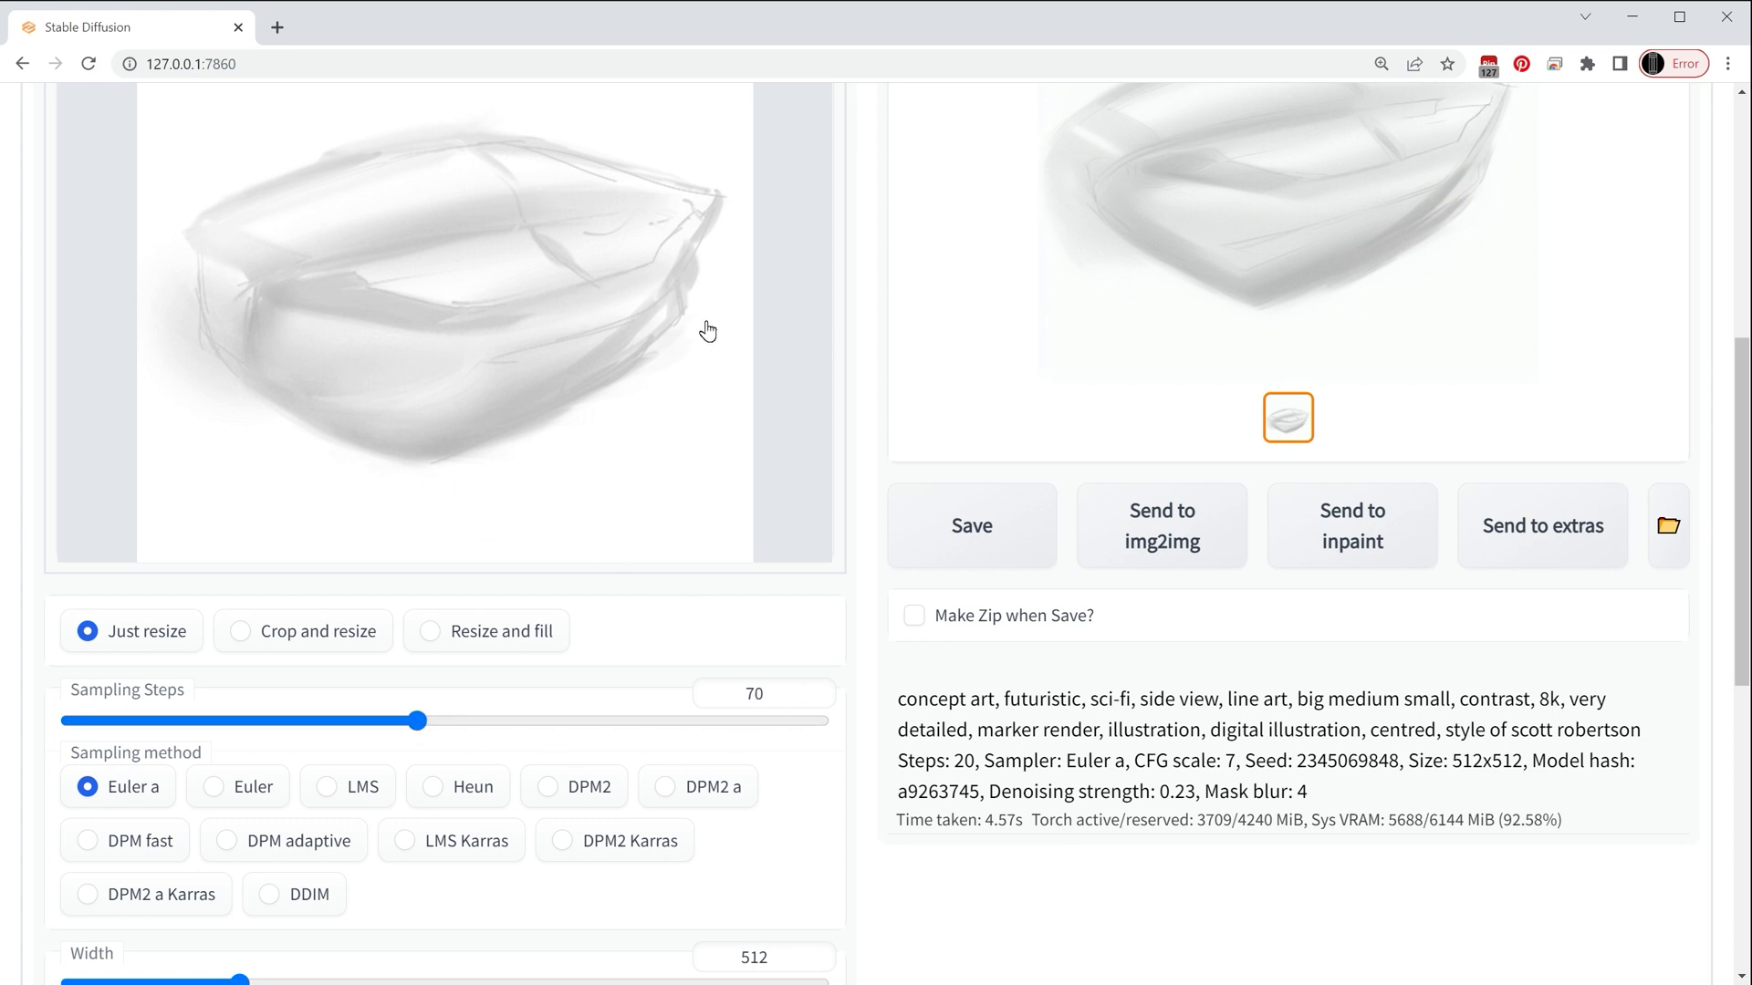
scroll(1241, 266, "up", 1)
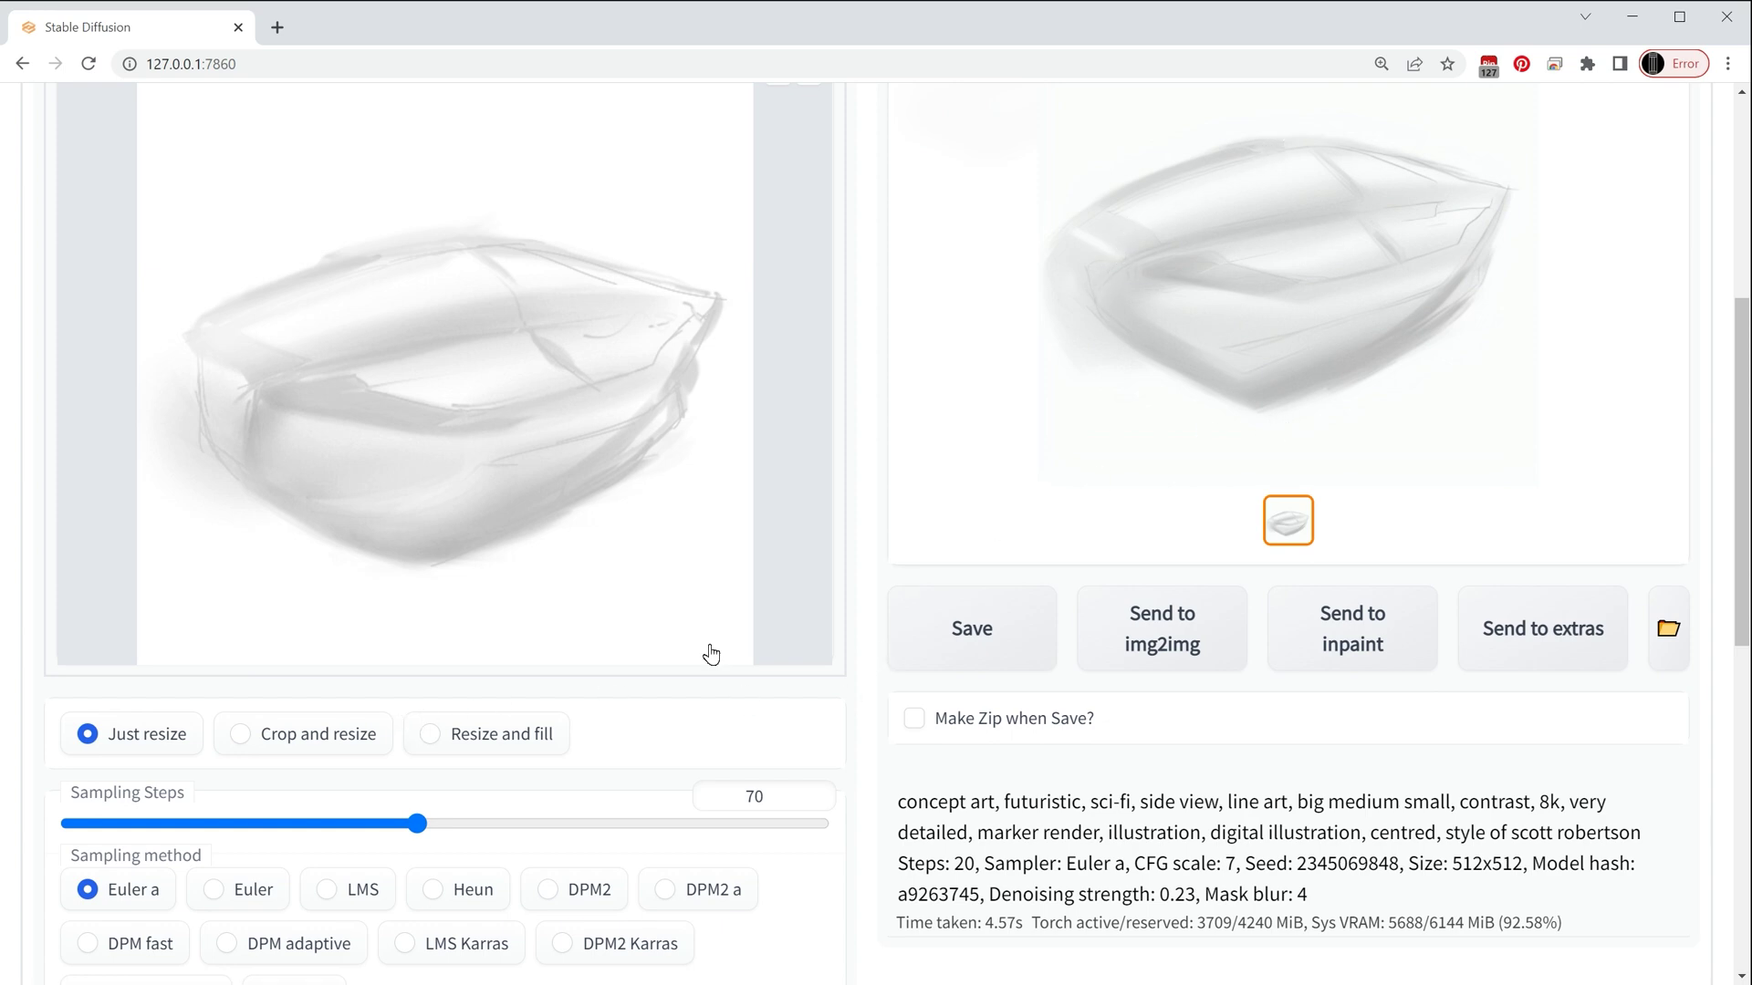
scroll(710, 653, "down", 8)
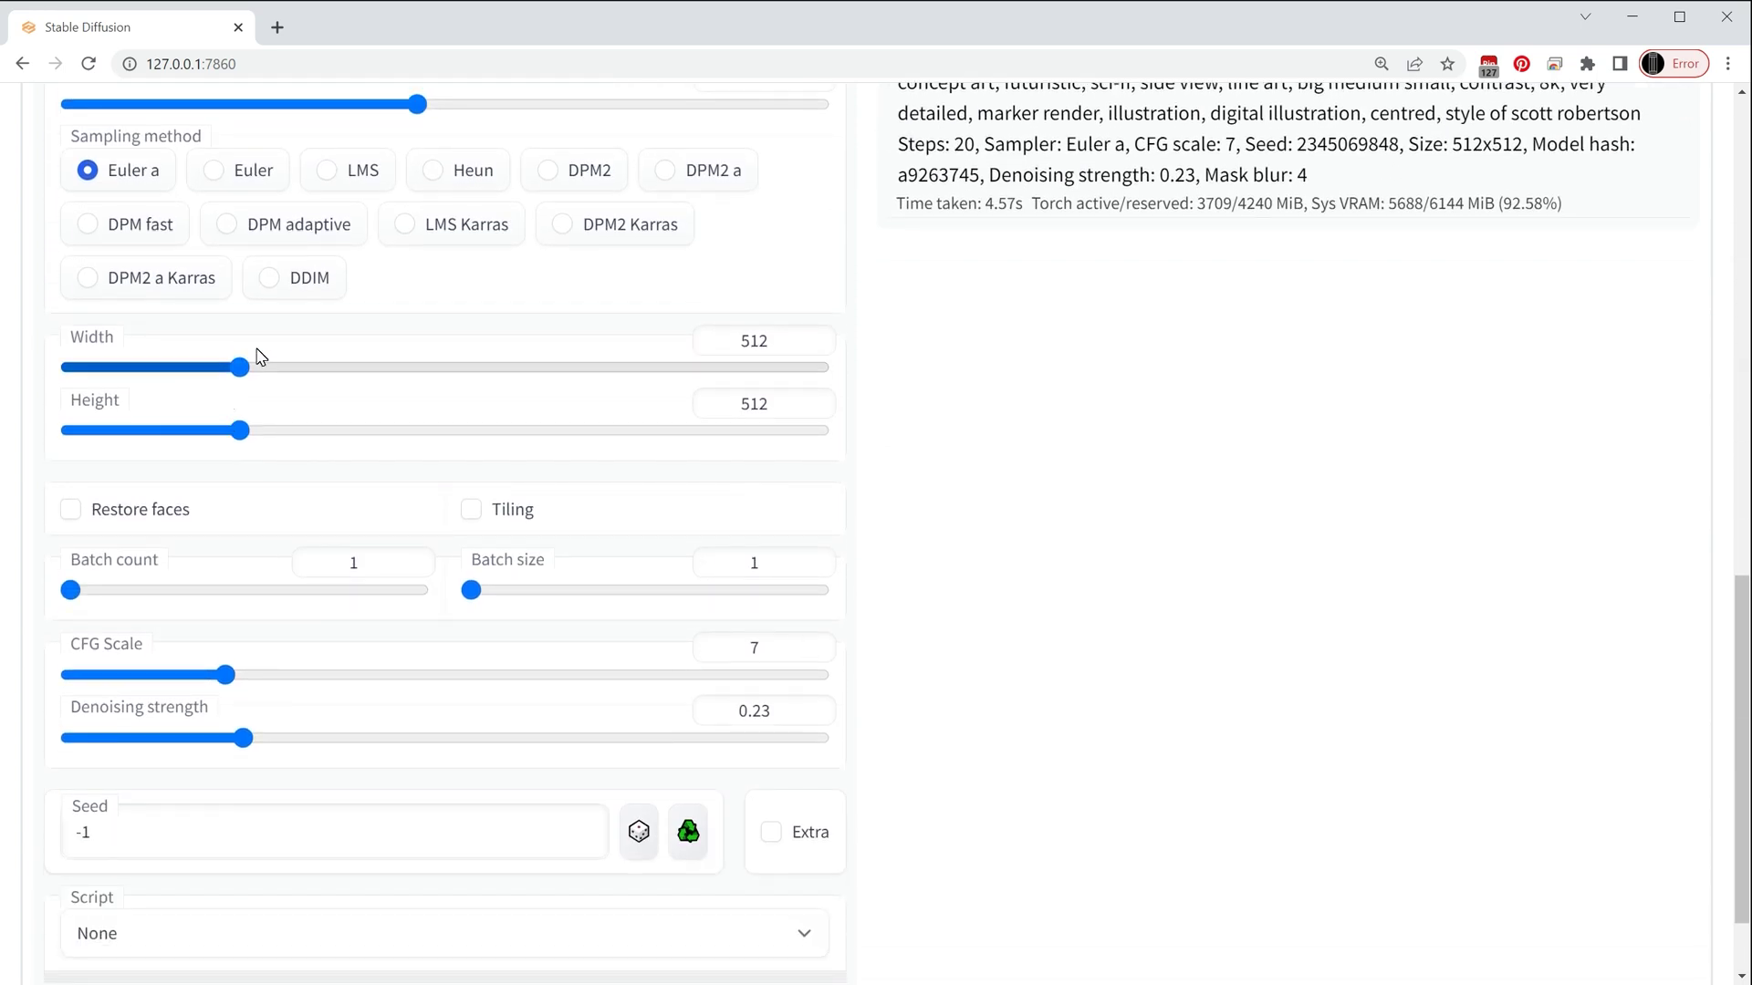
scroll(441, 661, "down", 2)
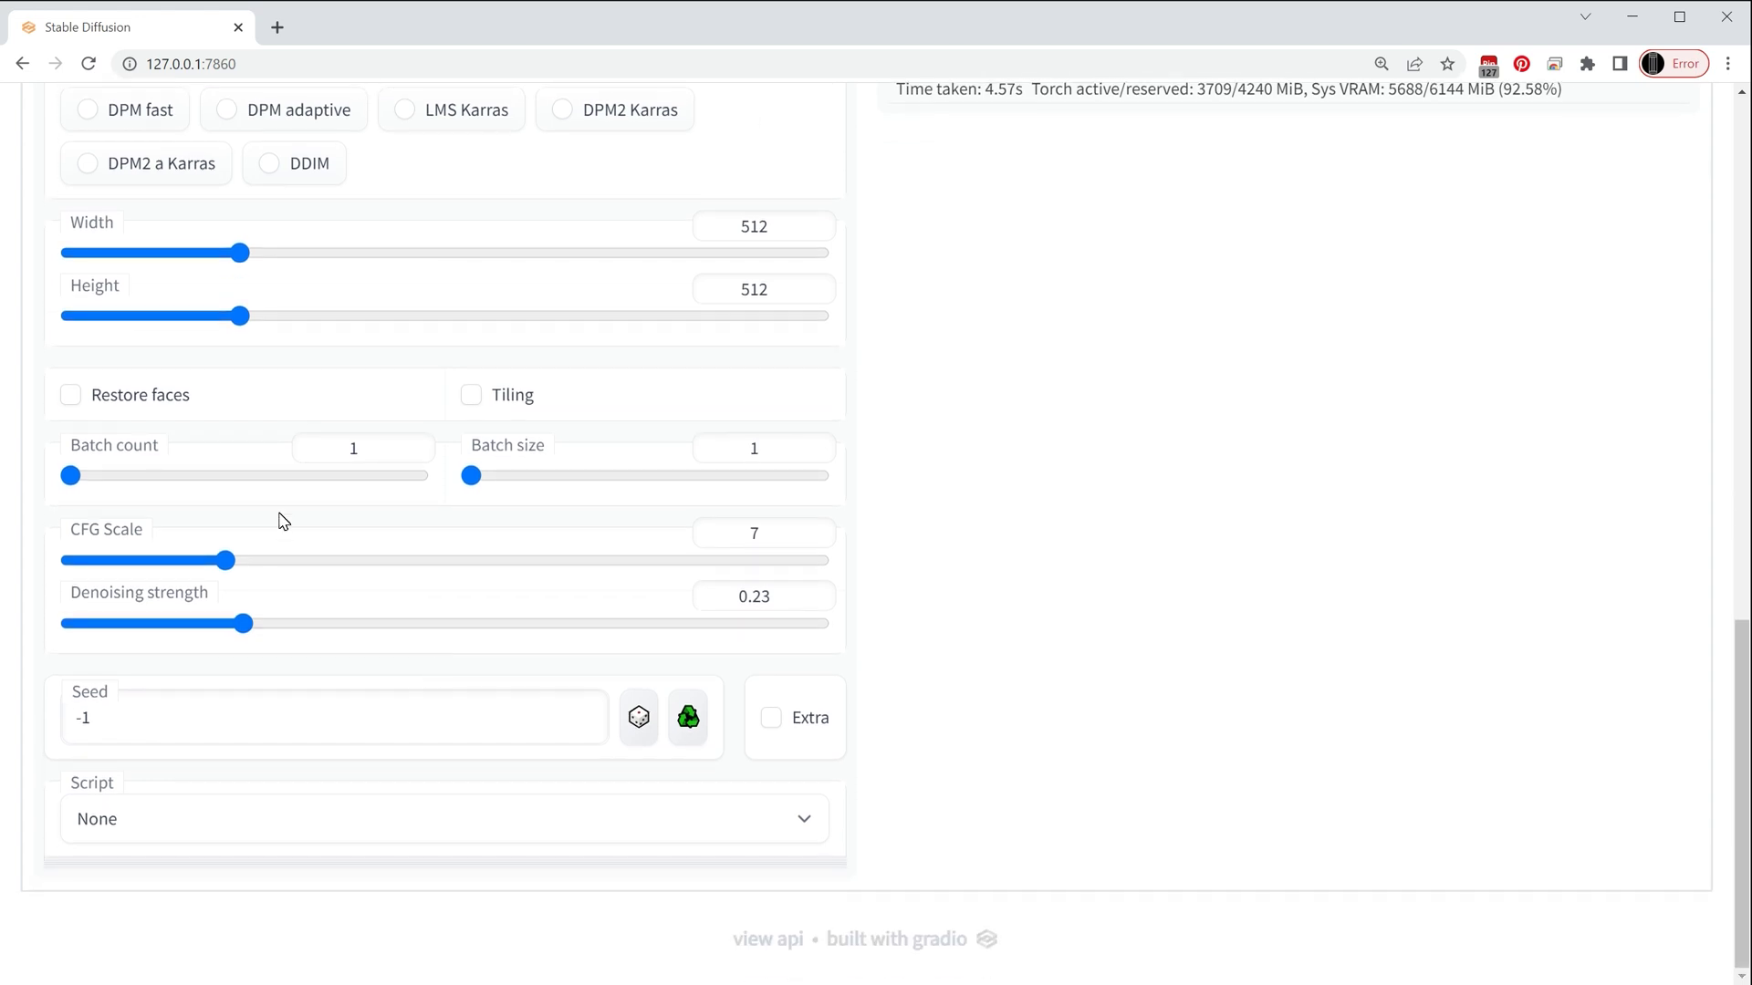
left_click_drag(72, 483, 101, 480)
scroll(1040, 618, "up", 7)
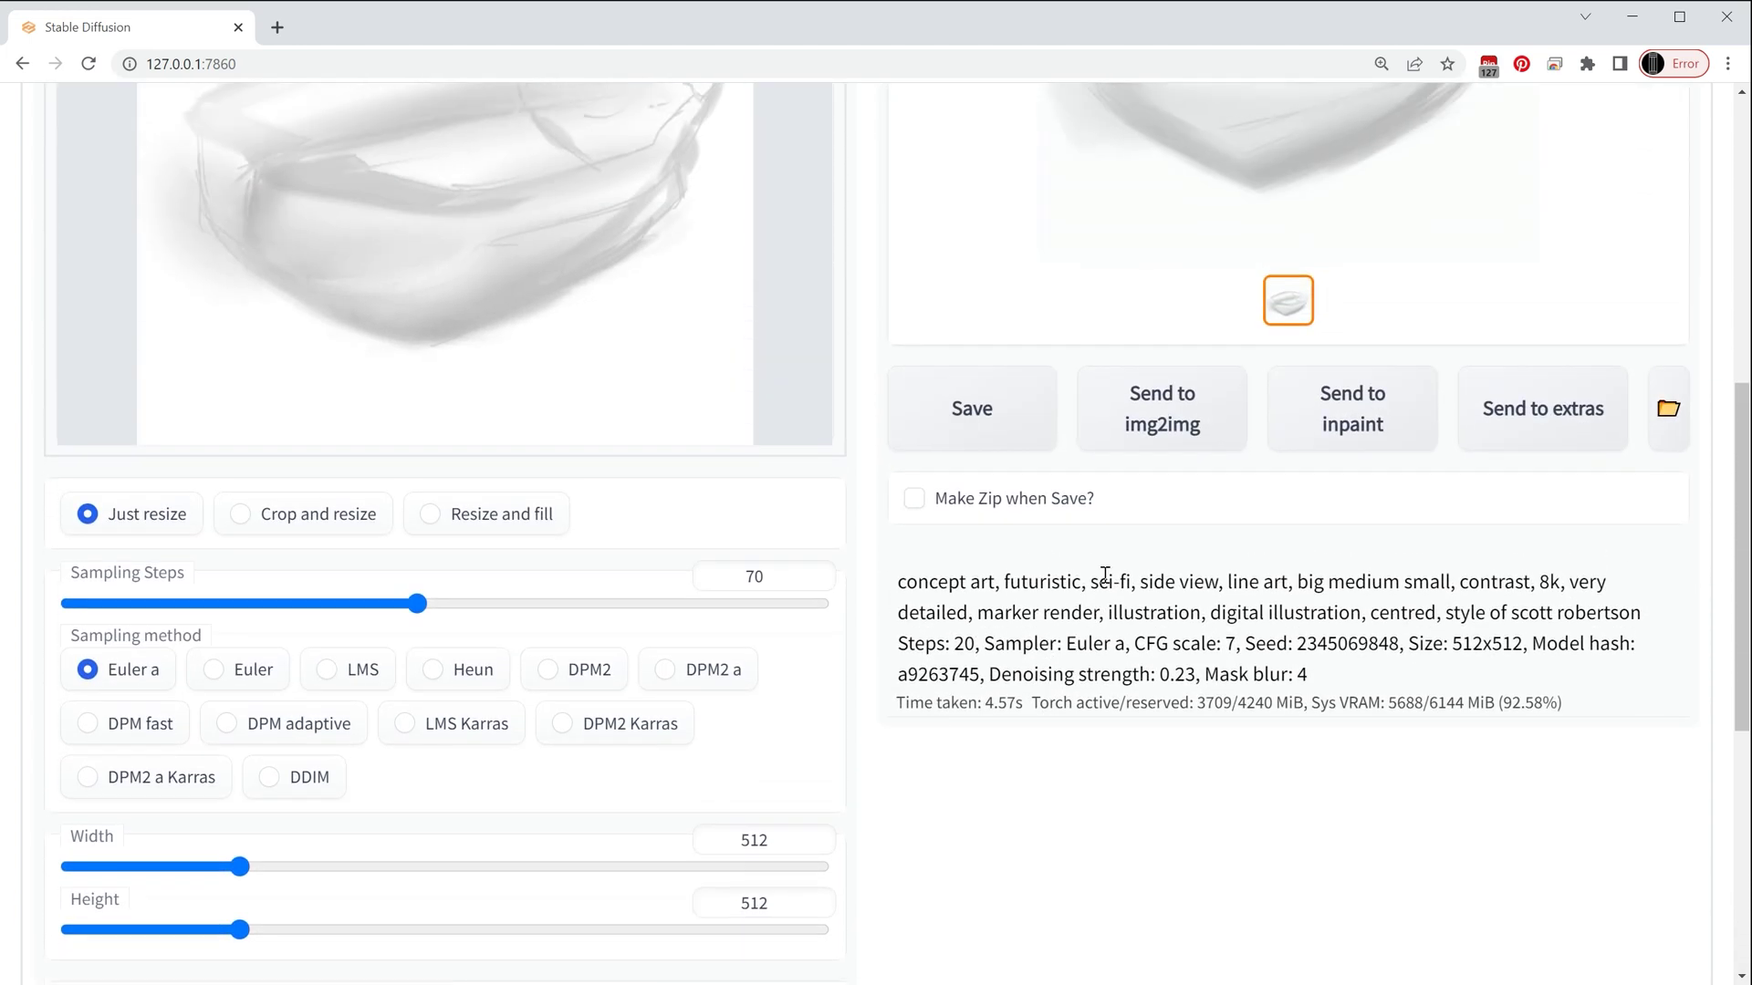
scroll(534, 833, "down", 7)
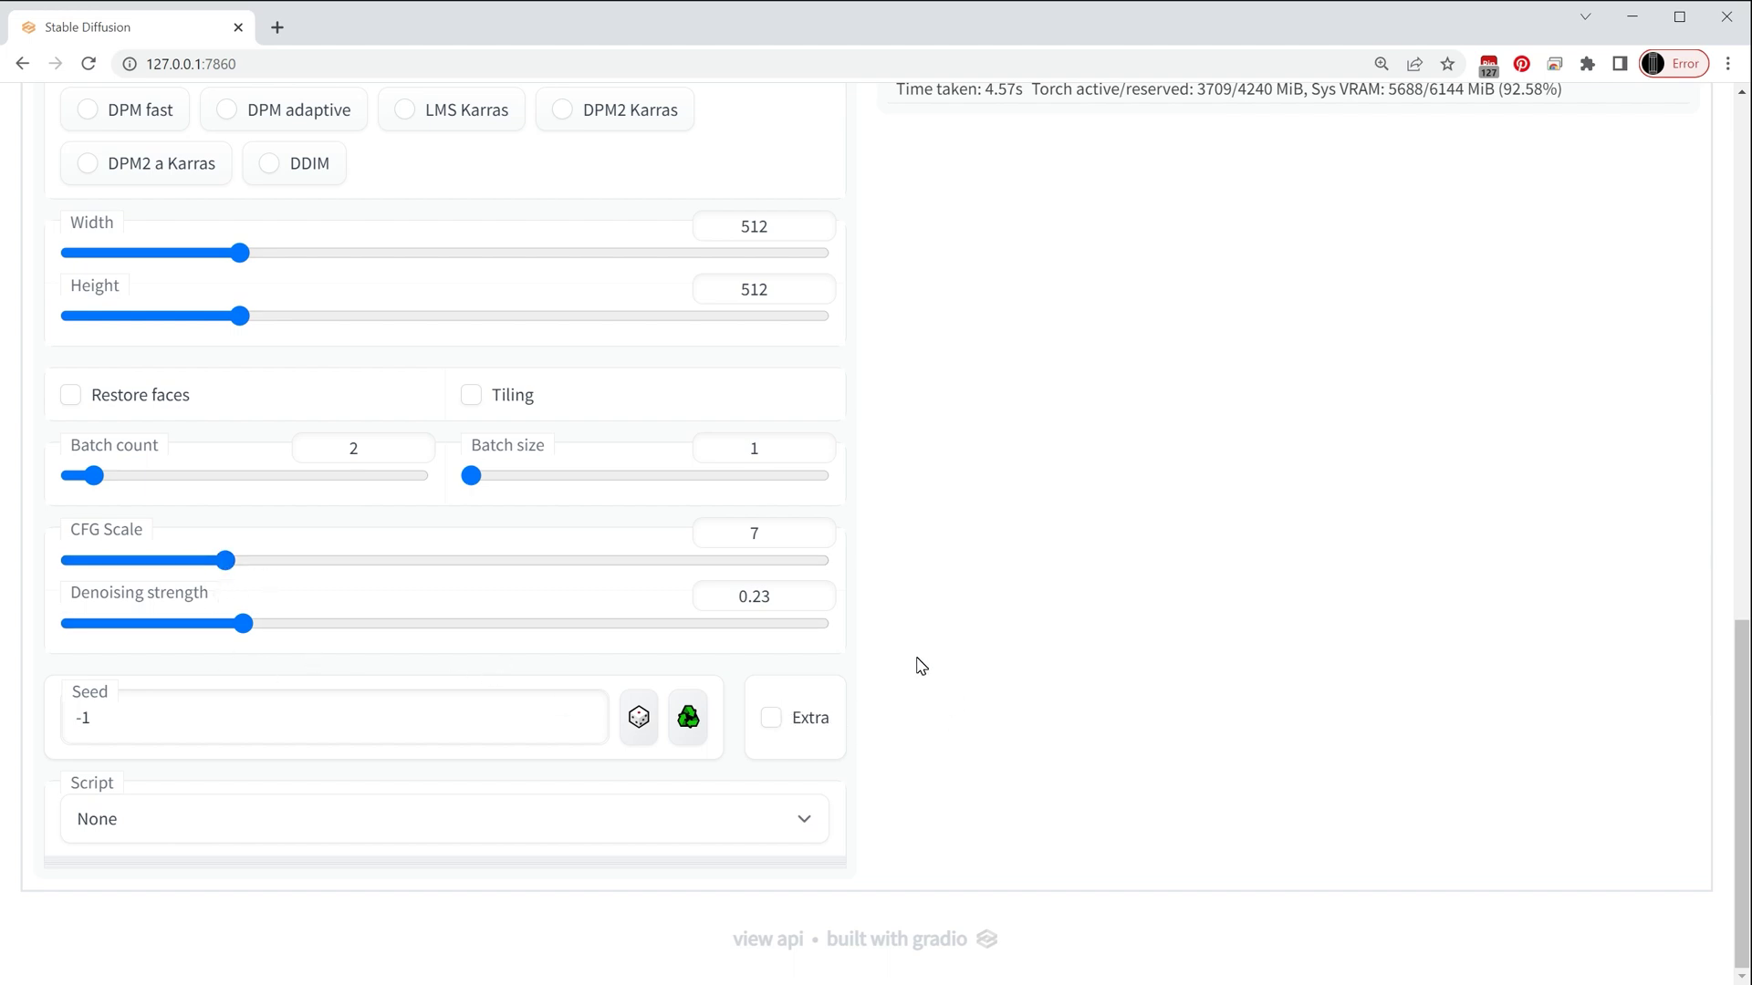
scroll(920, 665, "up", 12)
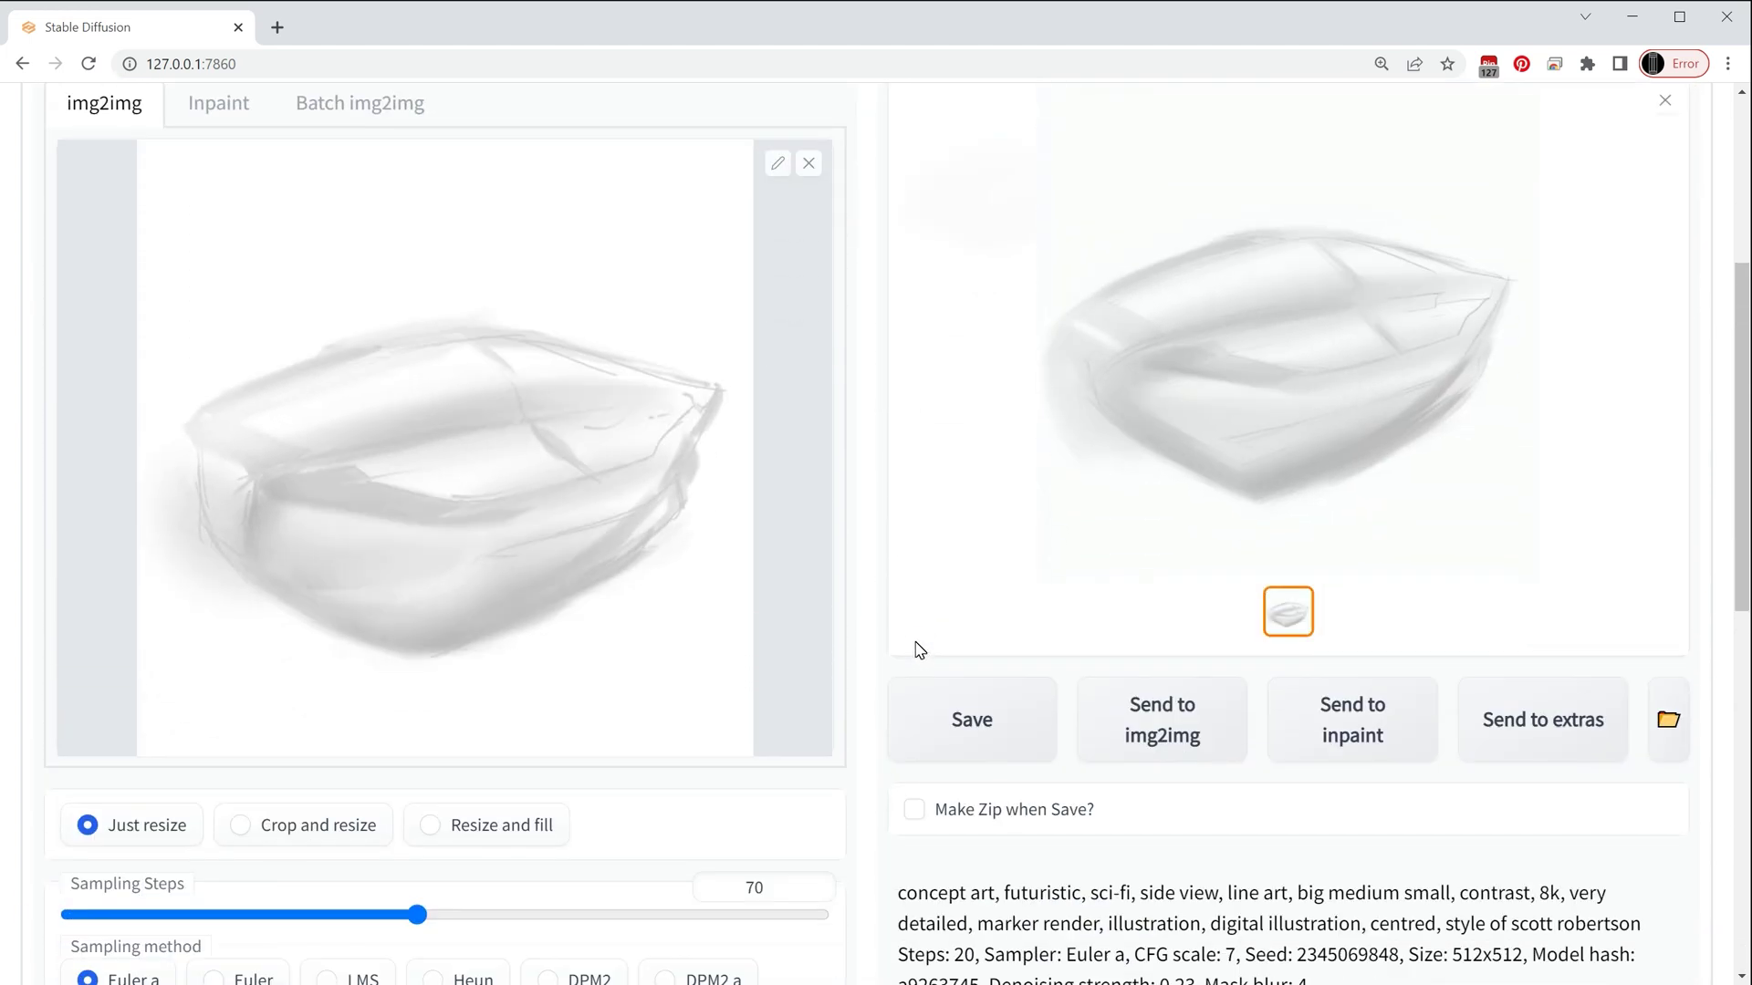
scroll(1003, 629, "up", 5)
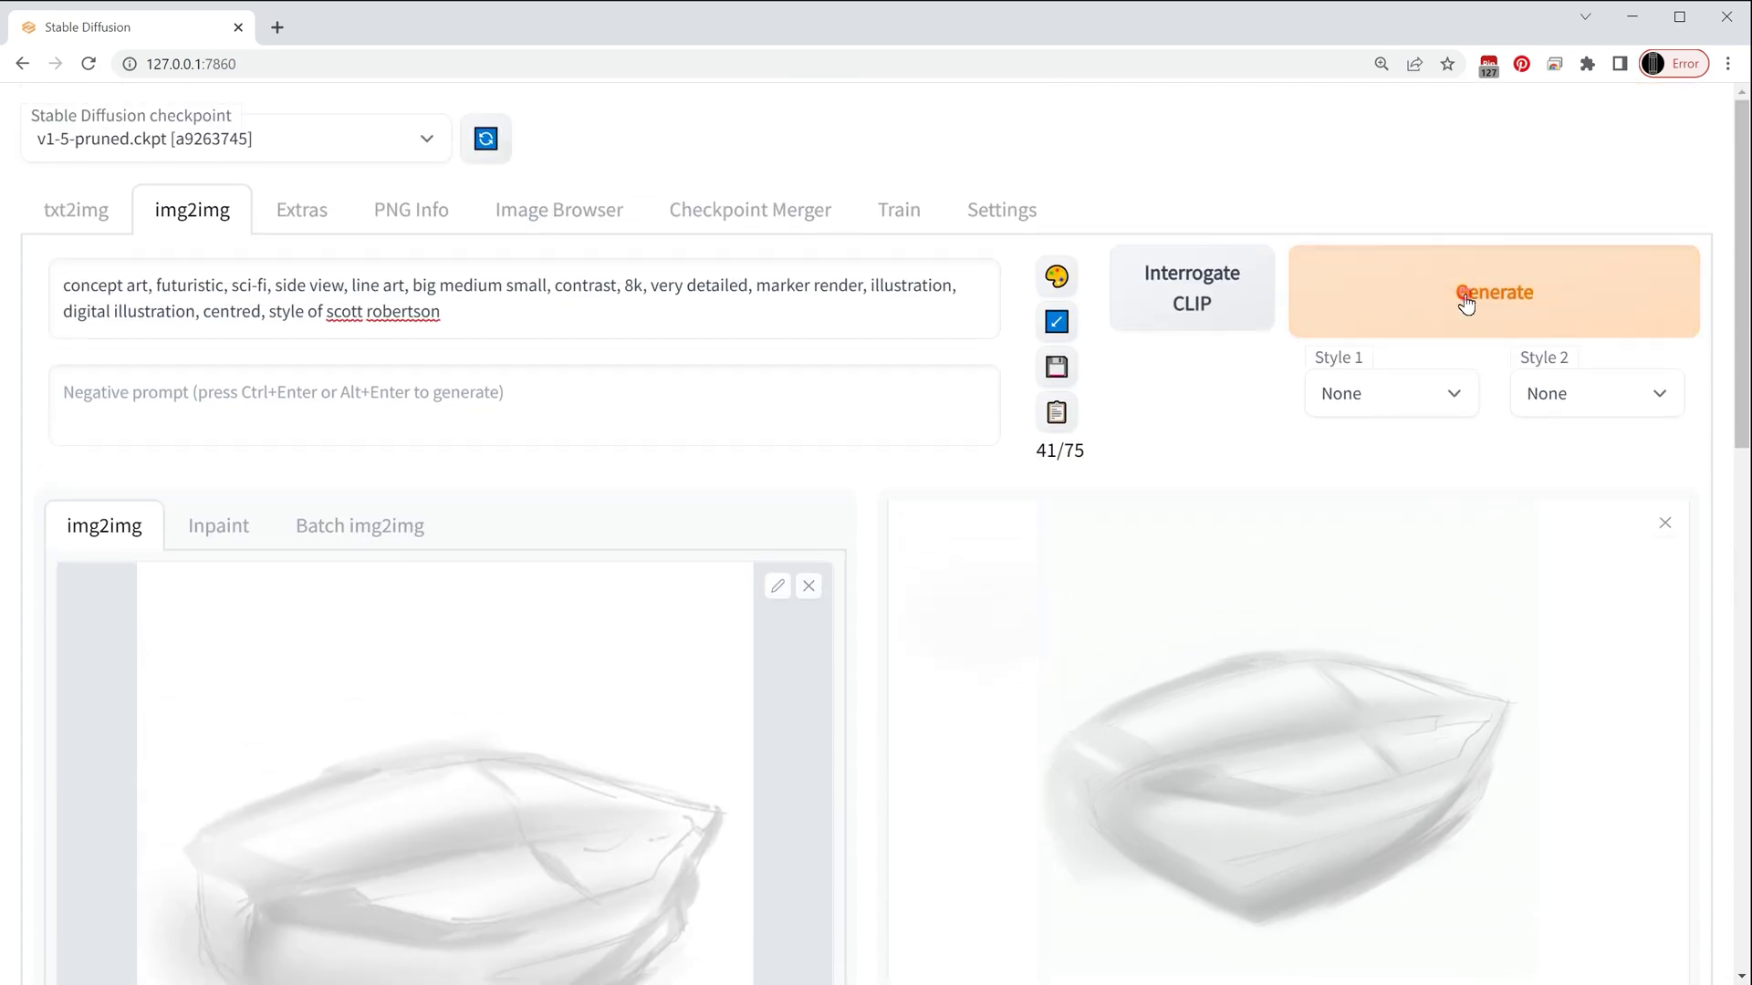
- Generate two 70-step variations and browse them enlarged in the lightbox
left_click(1466, 304)
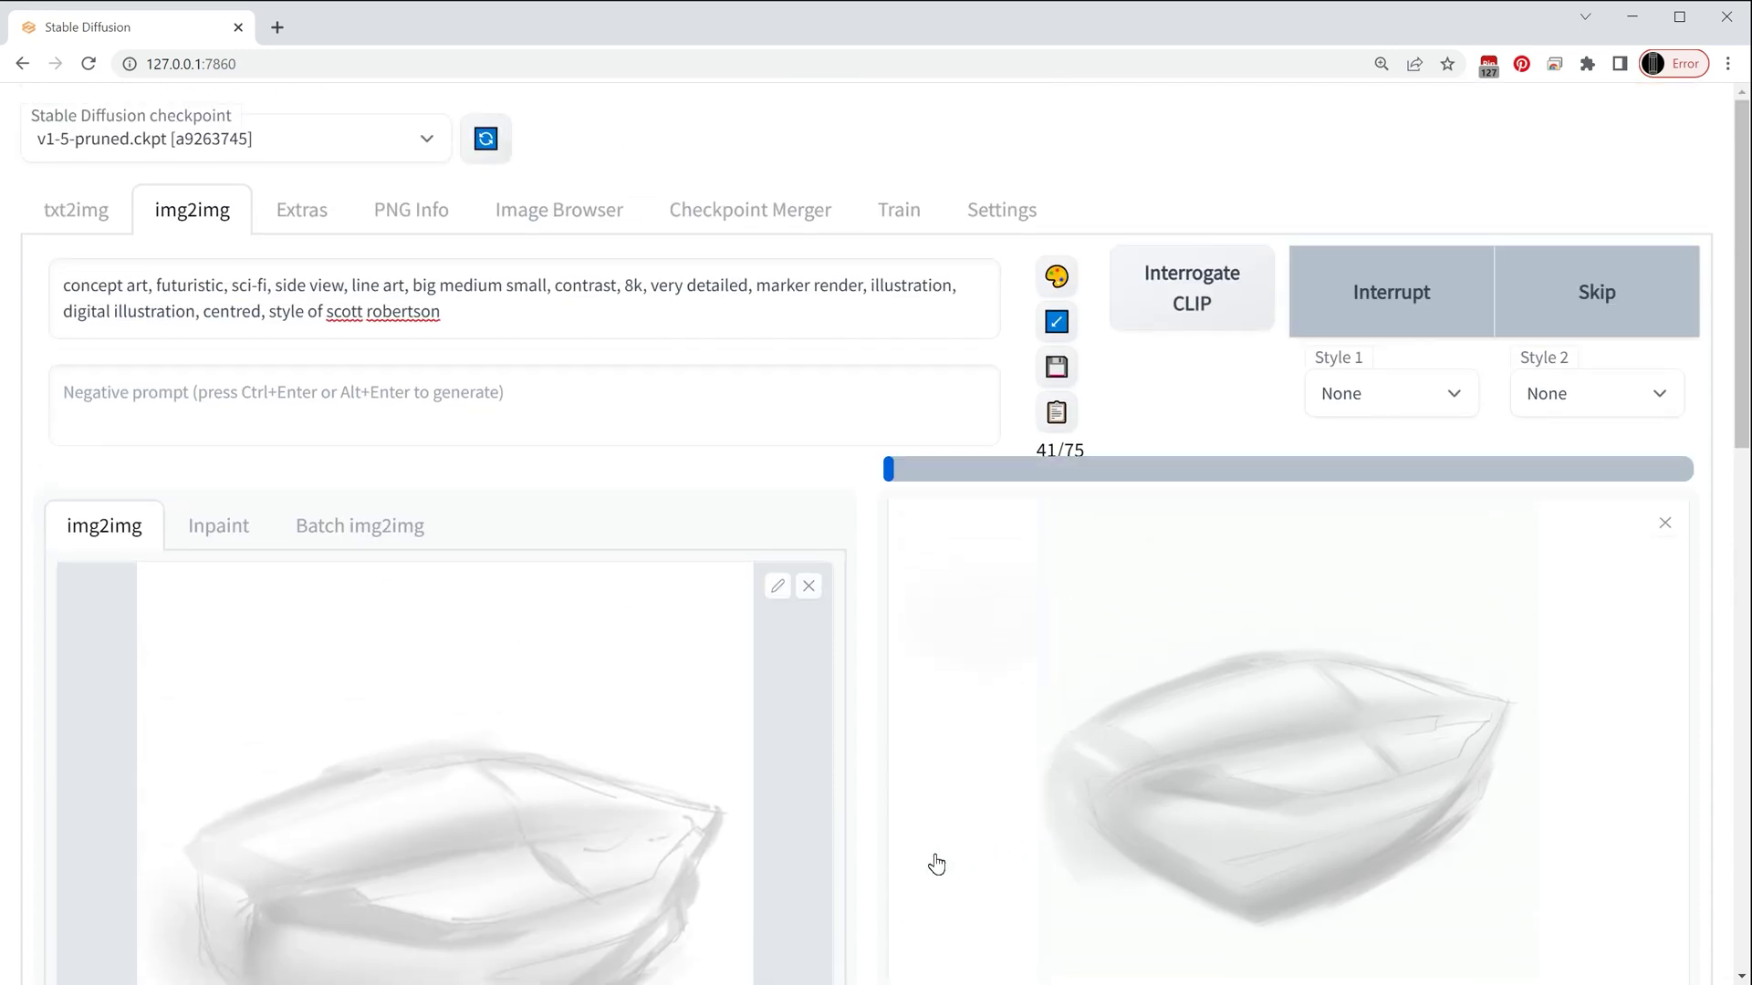
scroll(936, 863, "down", 2)
left_click(1288, 872)
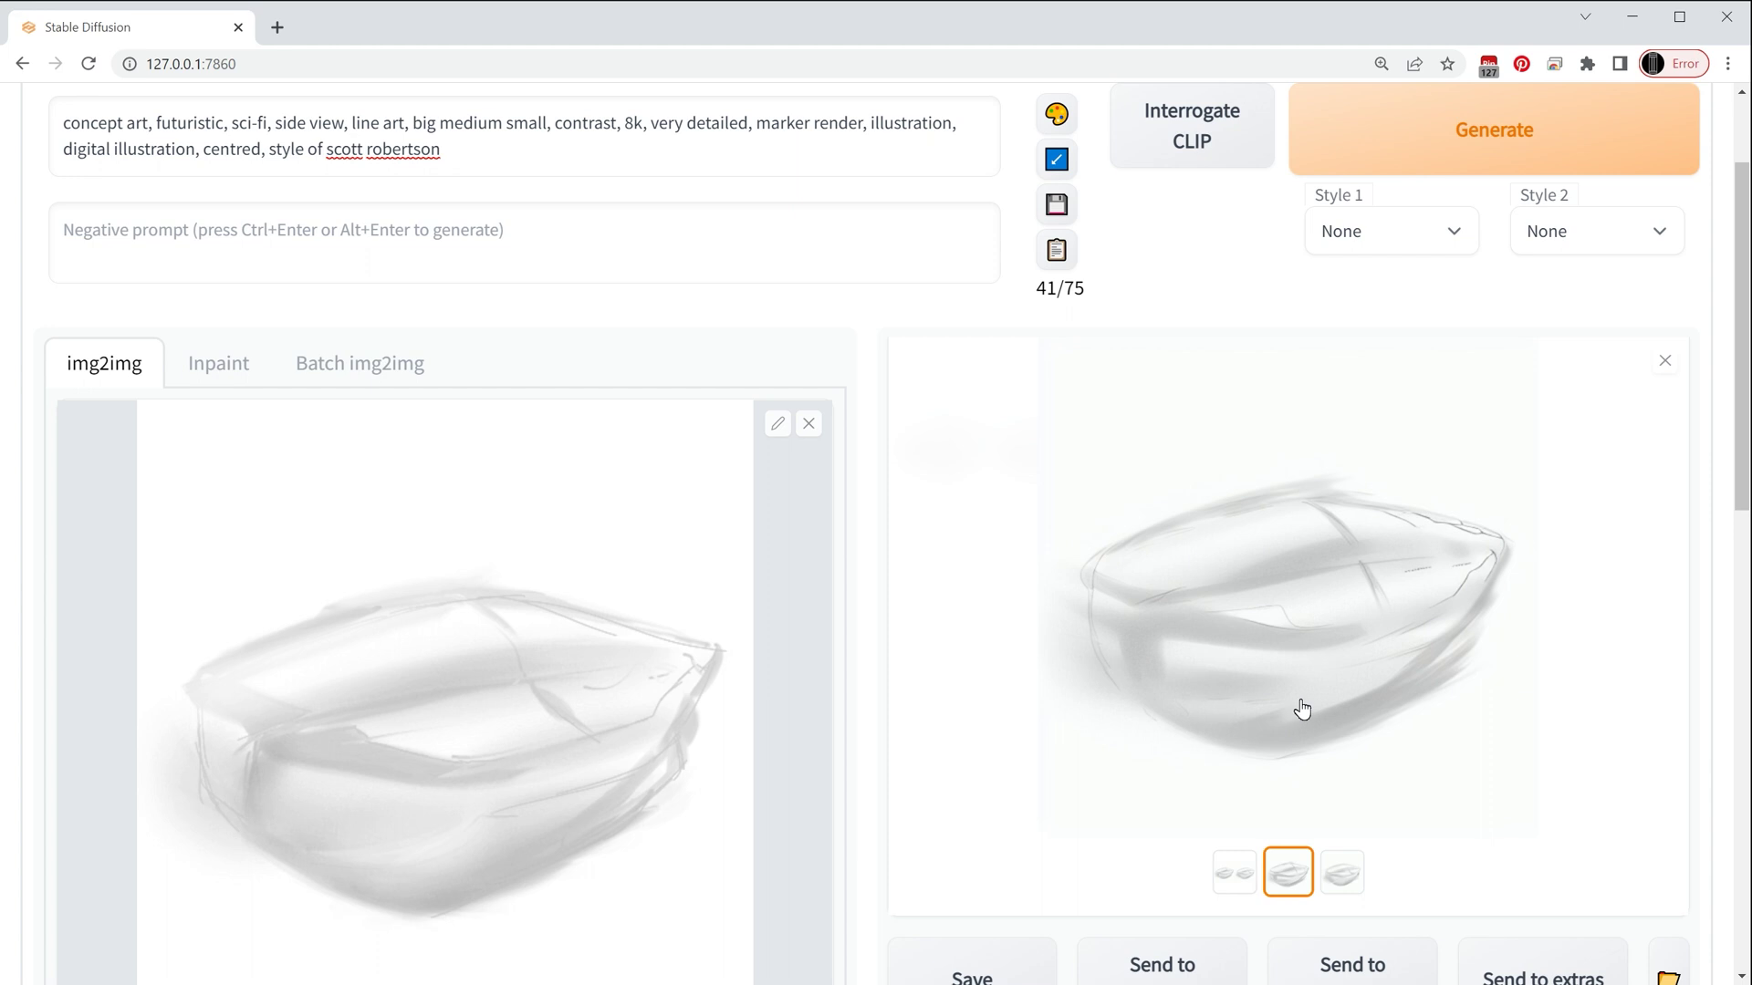
left_click(1315, 650)
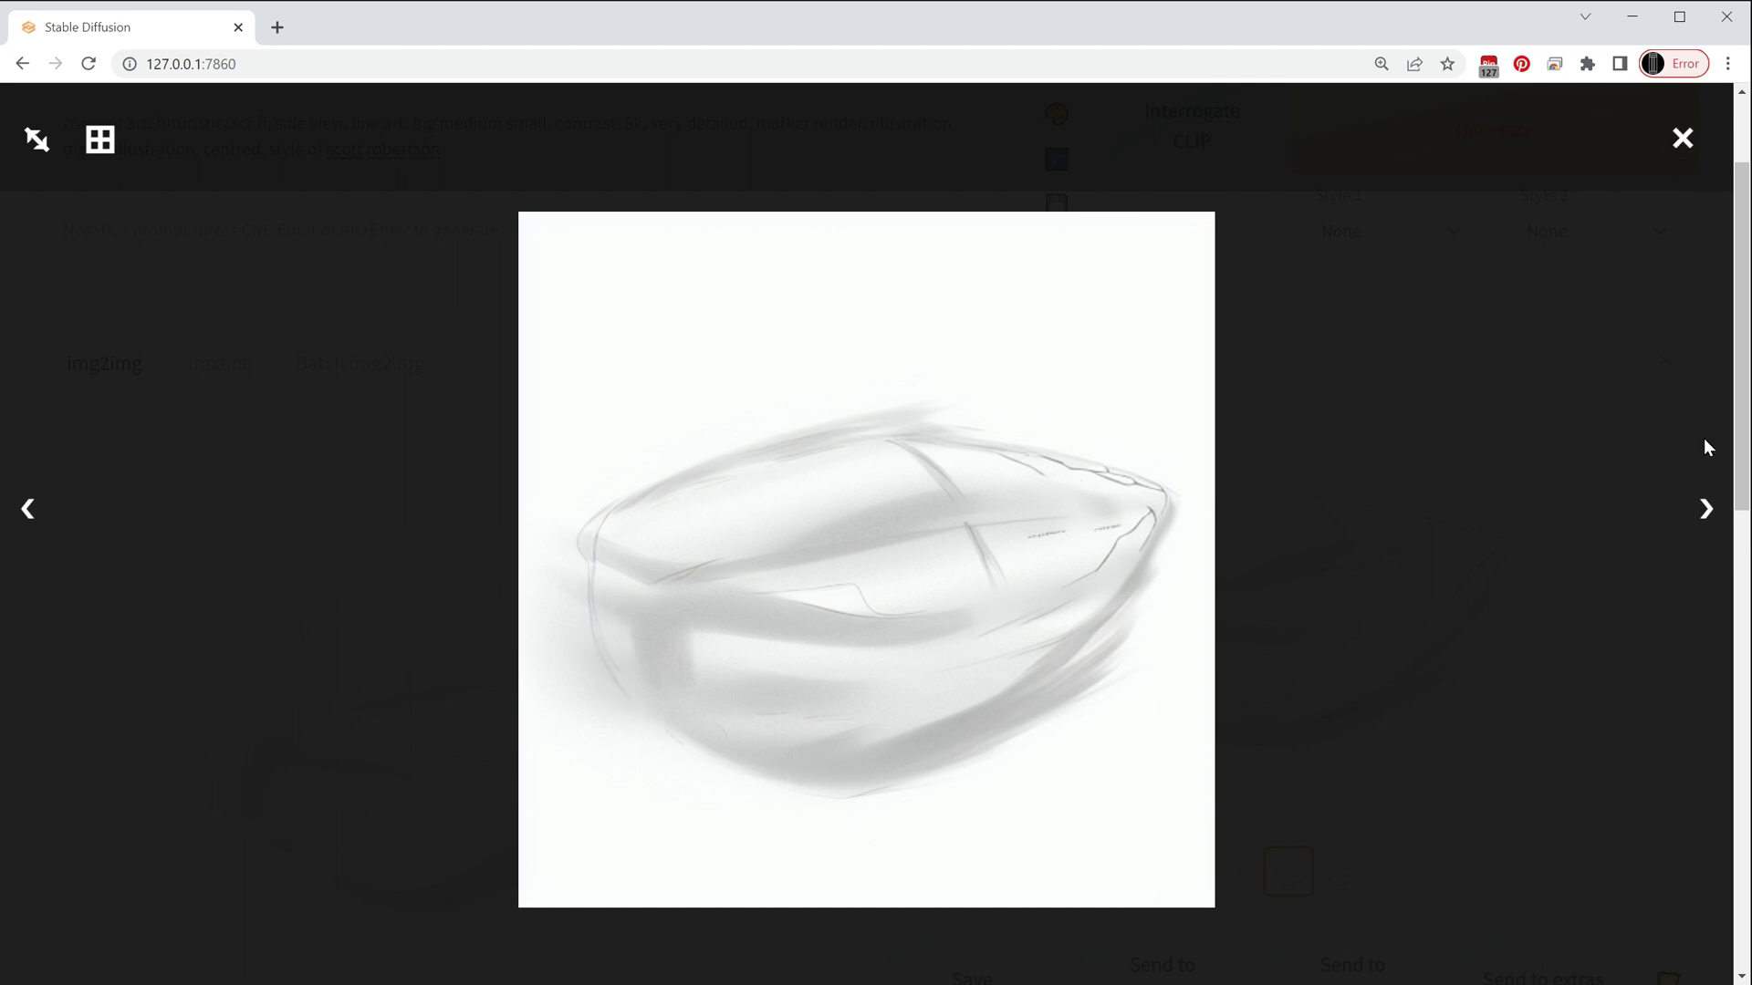
left_click(1705, 515)
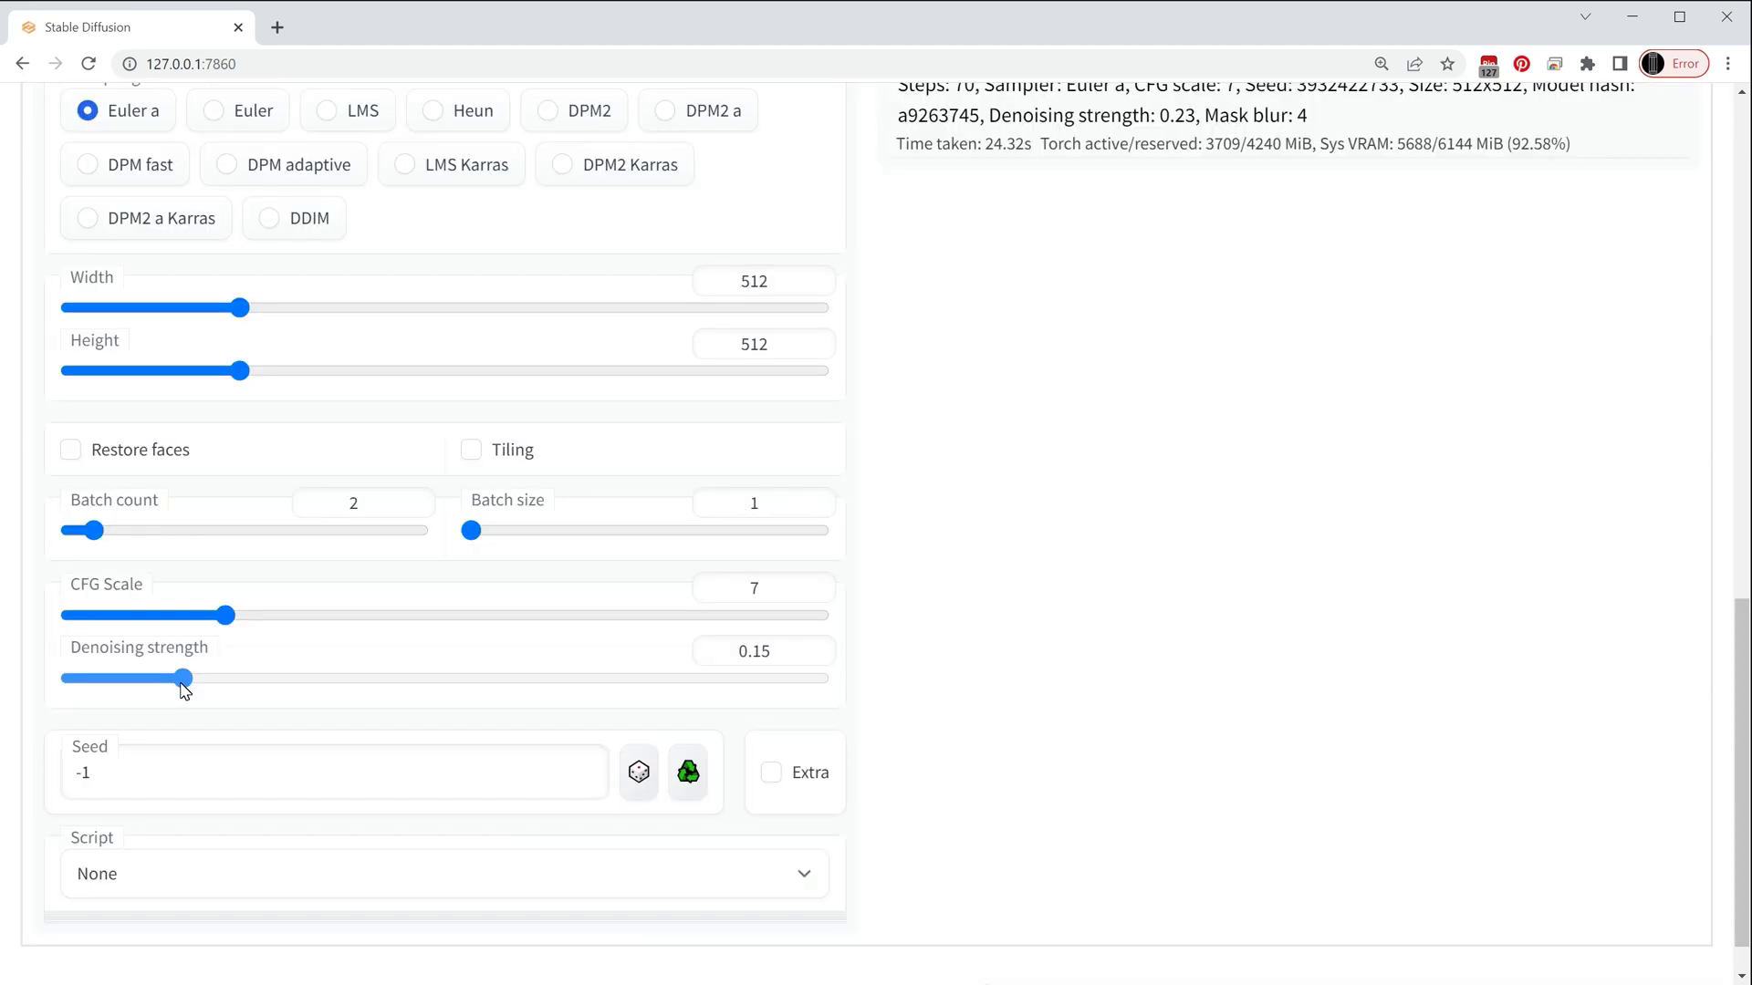
- Raise denoising strength to 0.37 and view the yellow-headlight render full-screen
left_click_drag(184, 689, 349, 679)
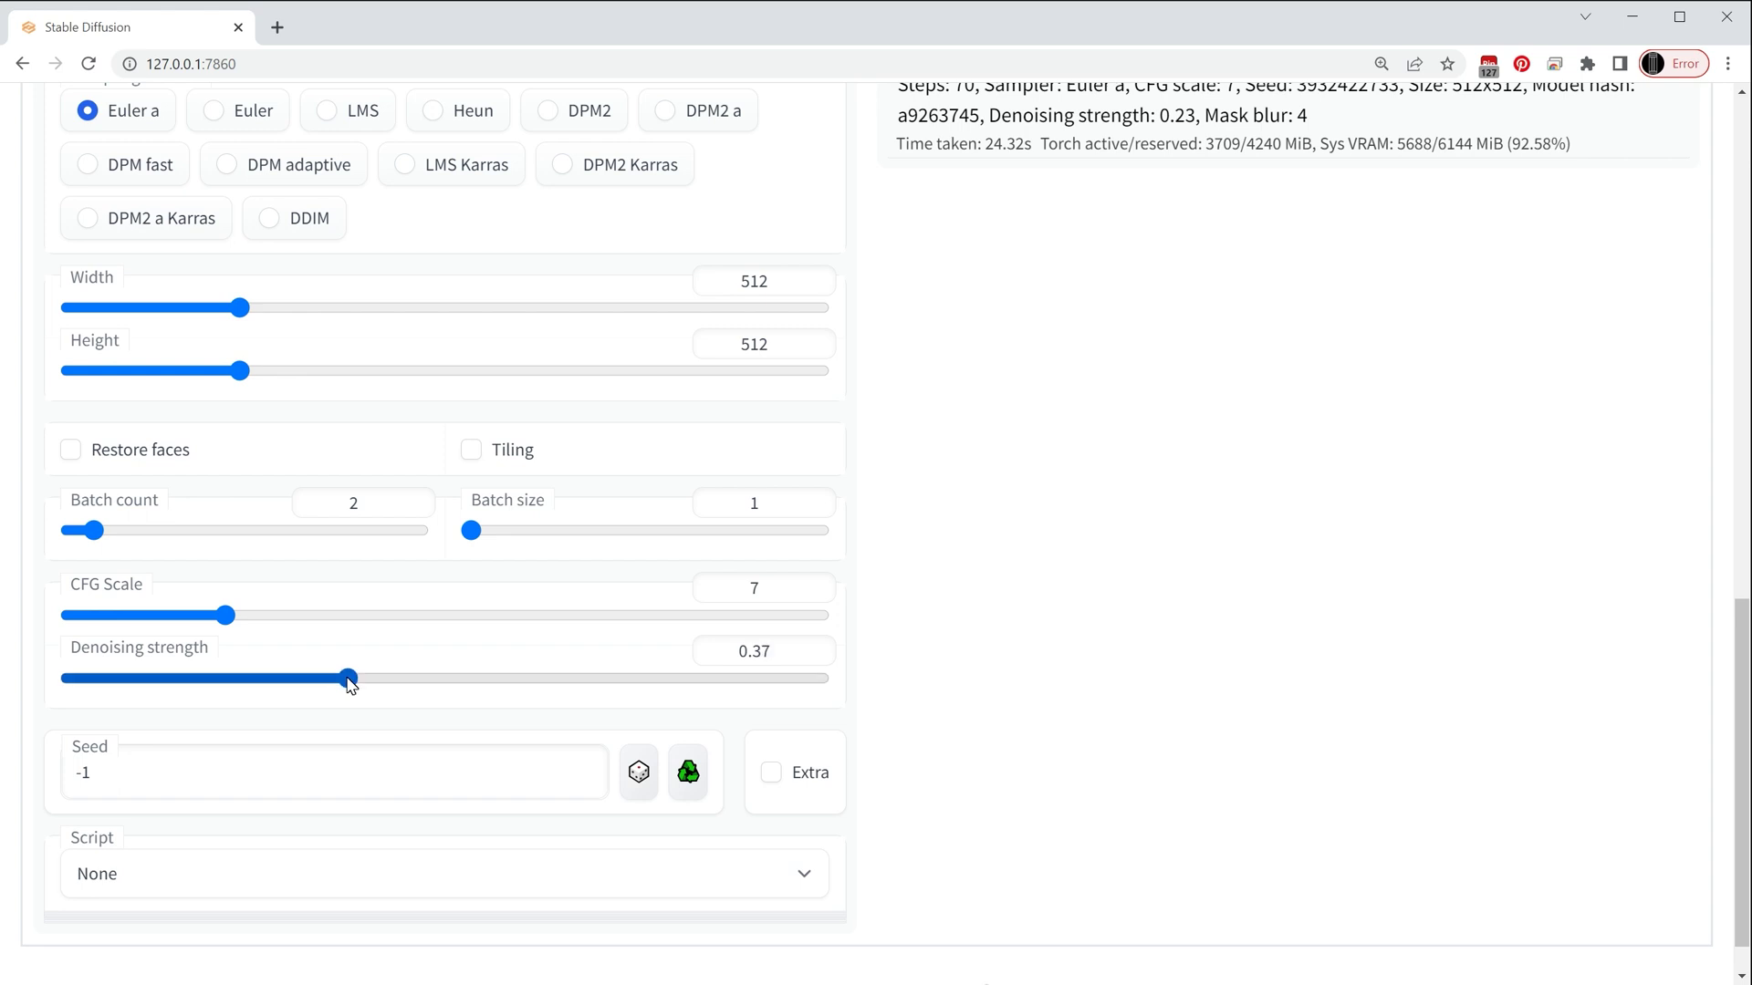
left_click_drag(229, 617, 213, 617)
scroll(550, 613, "up", 1)
scroll(552, 621, "up", 10)
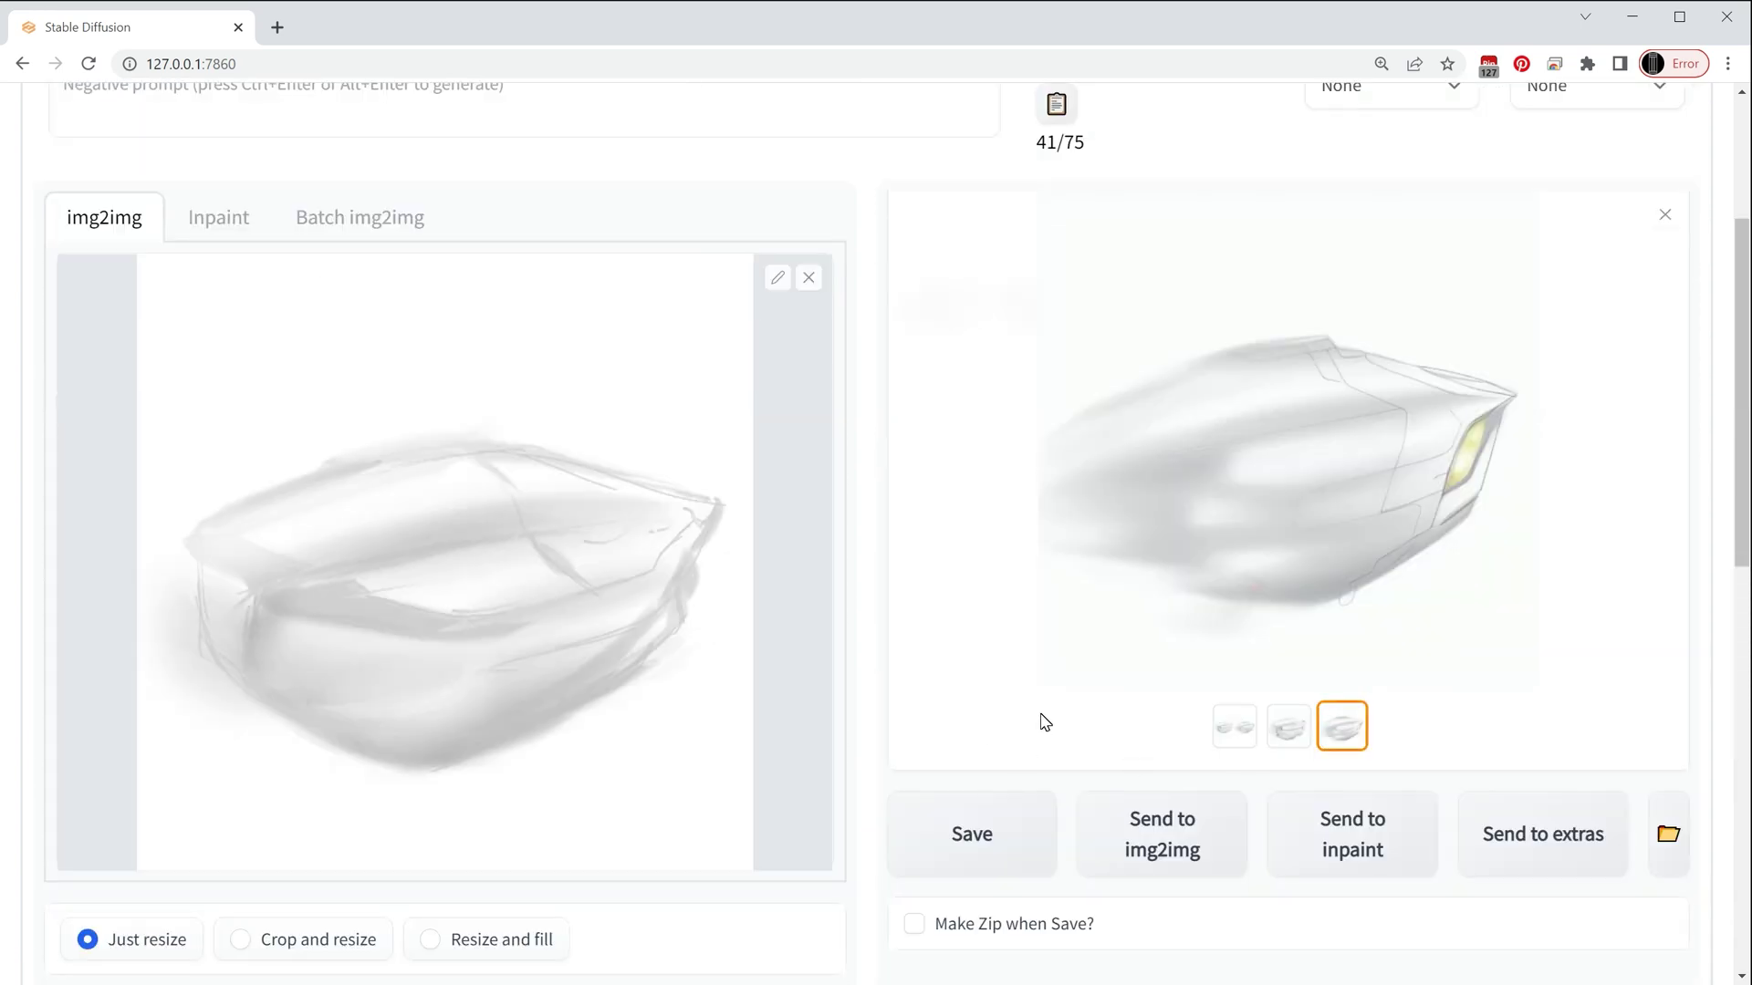
scroll(1043, 720, "up", 2)
scroll(1045, 722, "down", 2)
left_click(1405, 639)
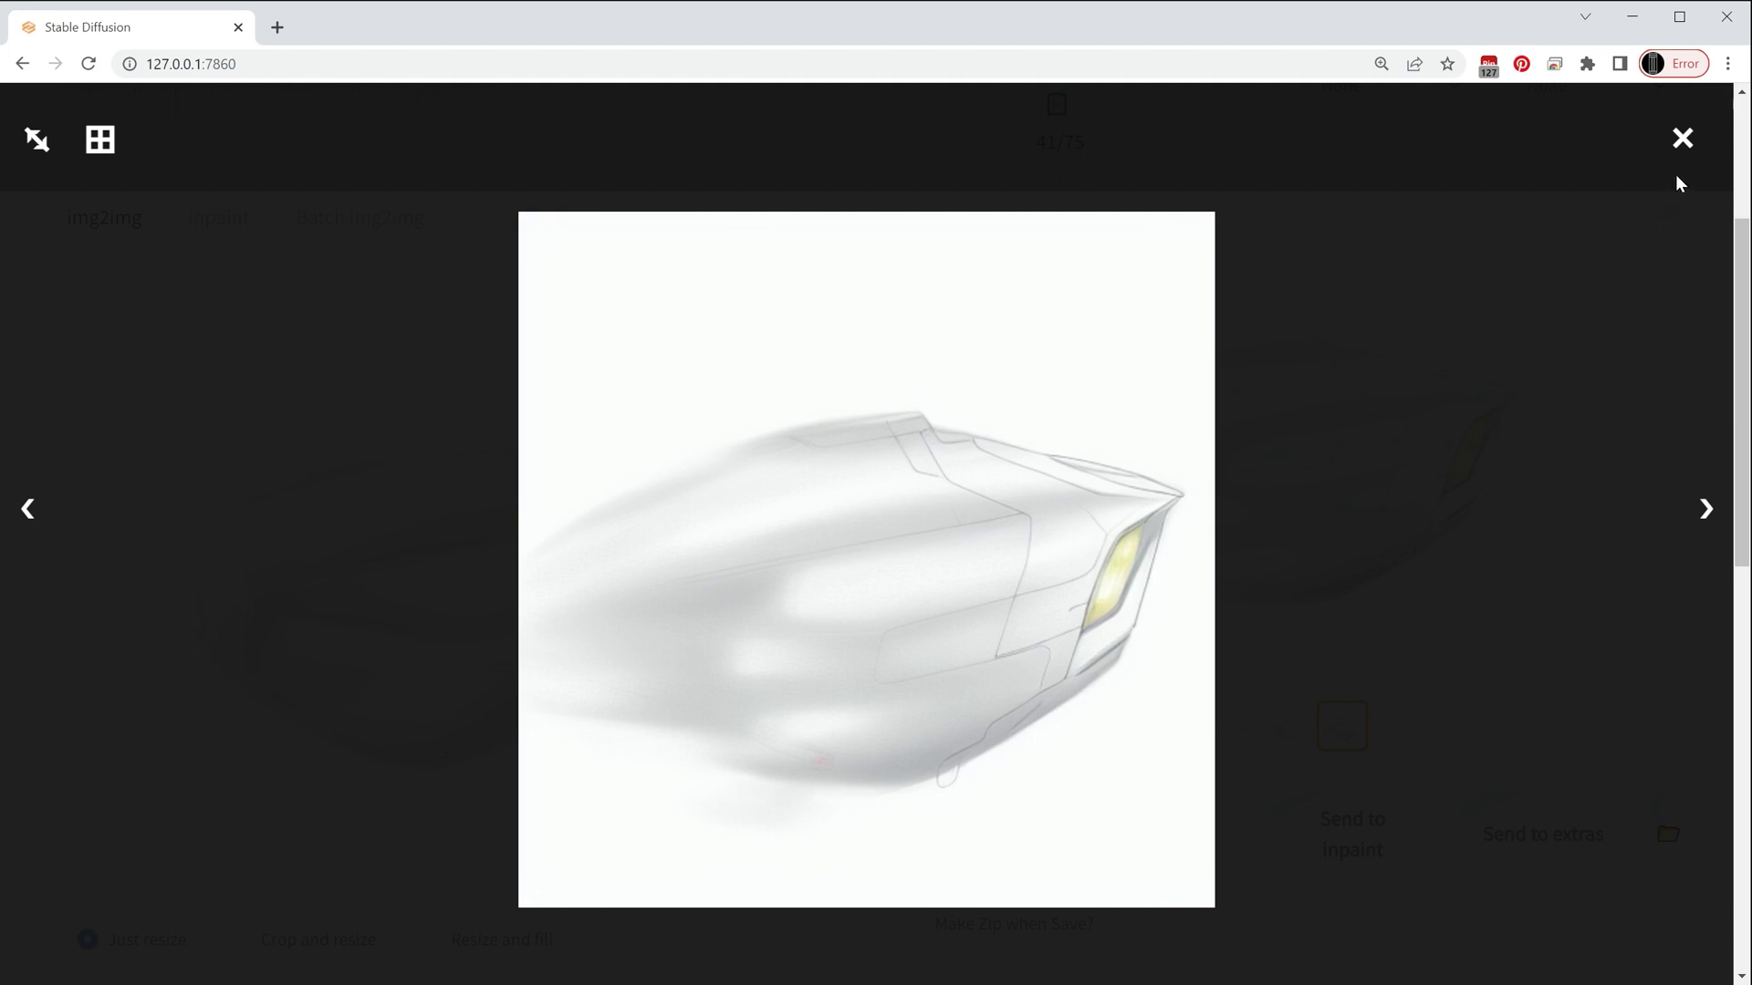
- Go back to the angular, panelled spaceship variation and close the full-screen view
left_click(30, 514)
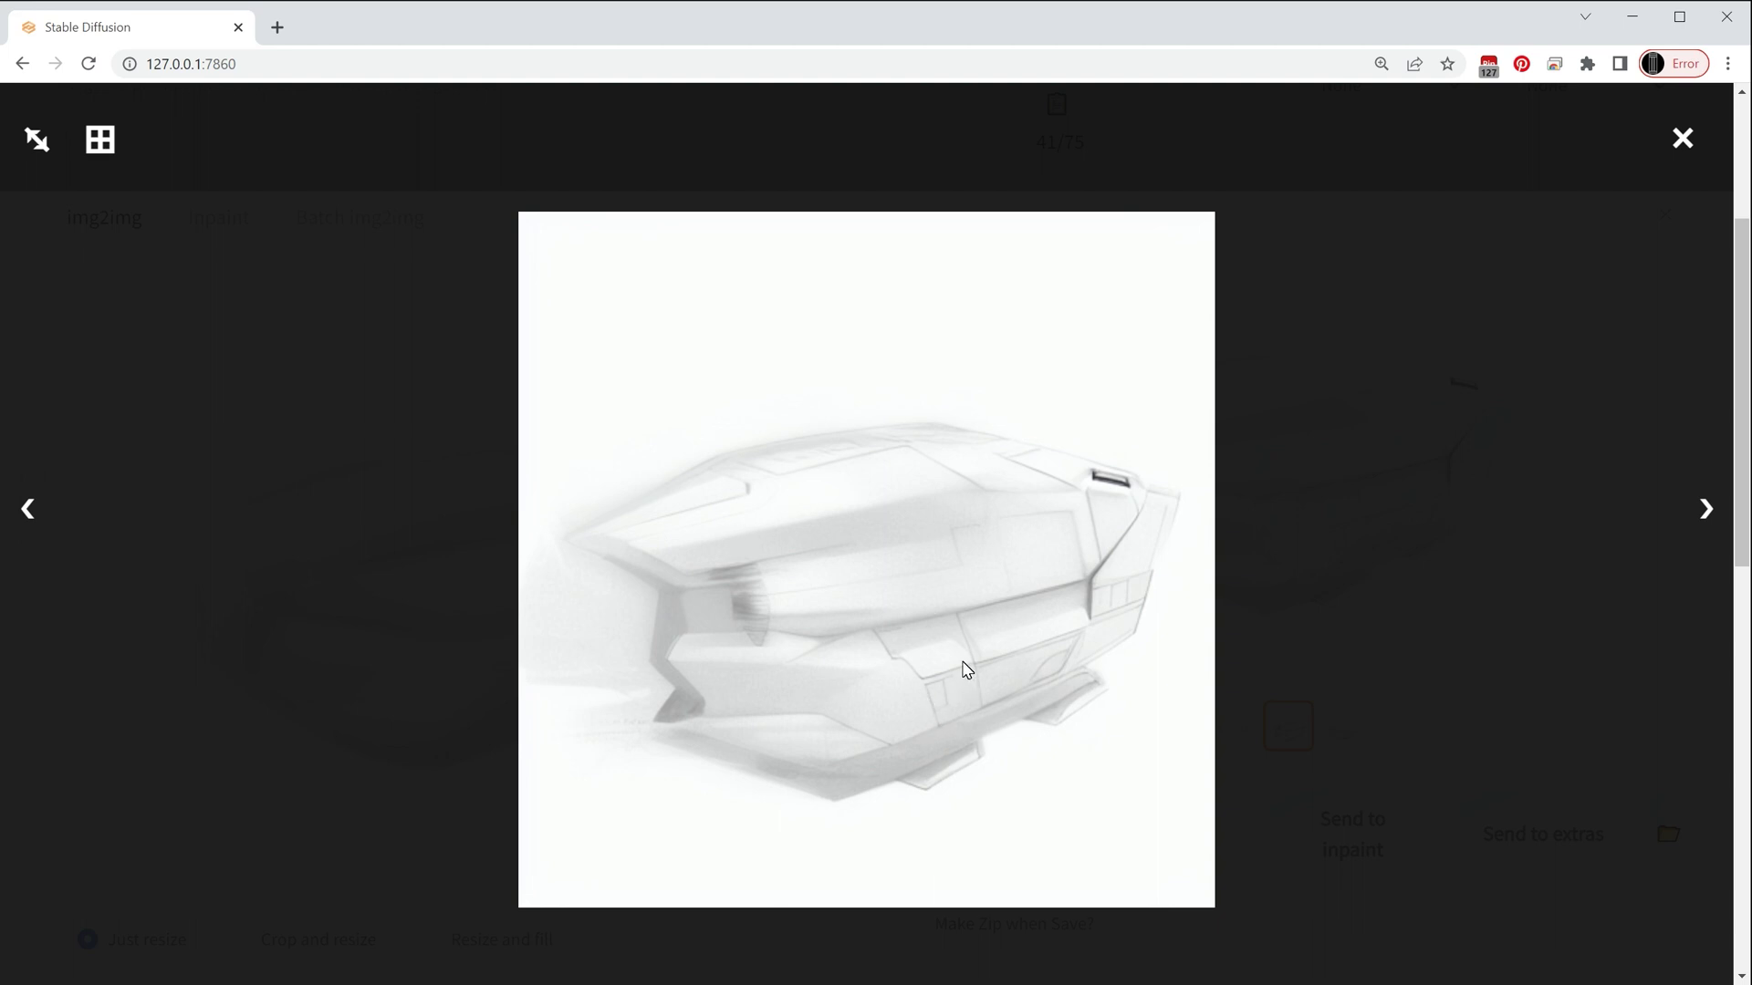
scroll(821, 638, "up", 2)
left_click(1679, 136)
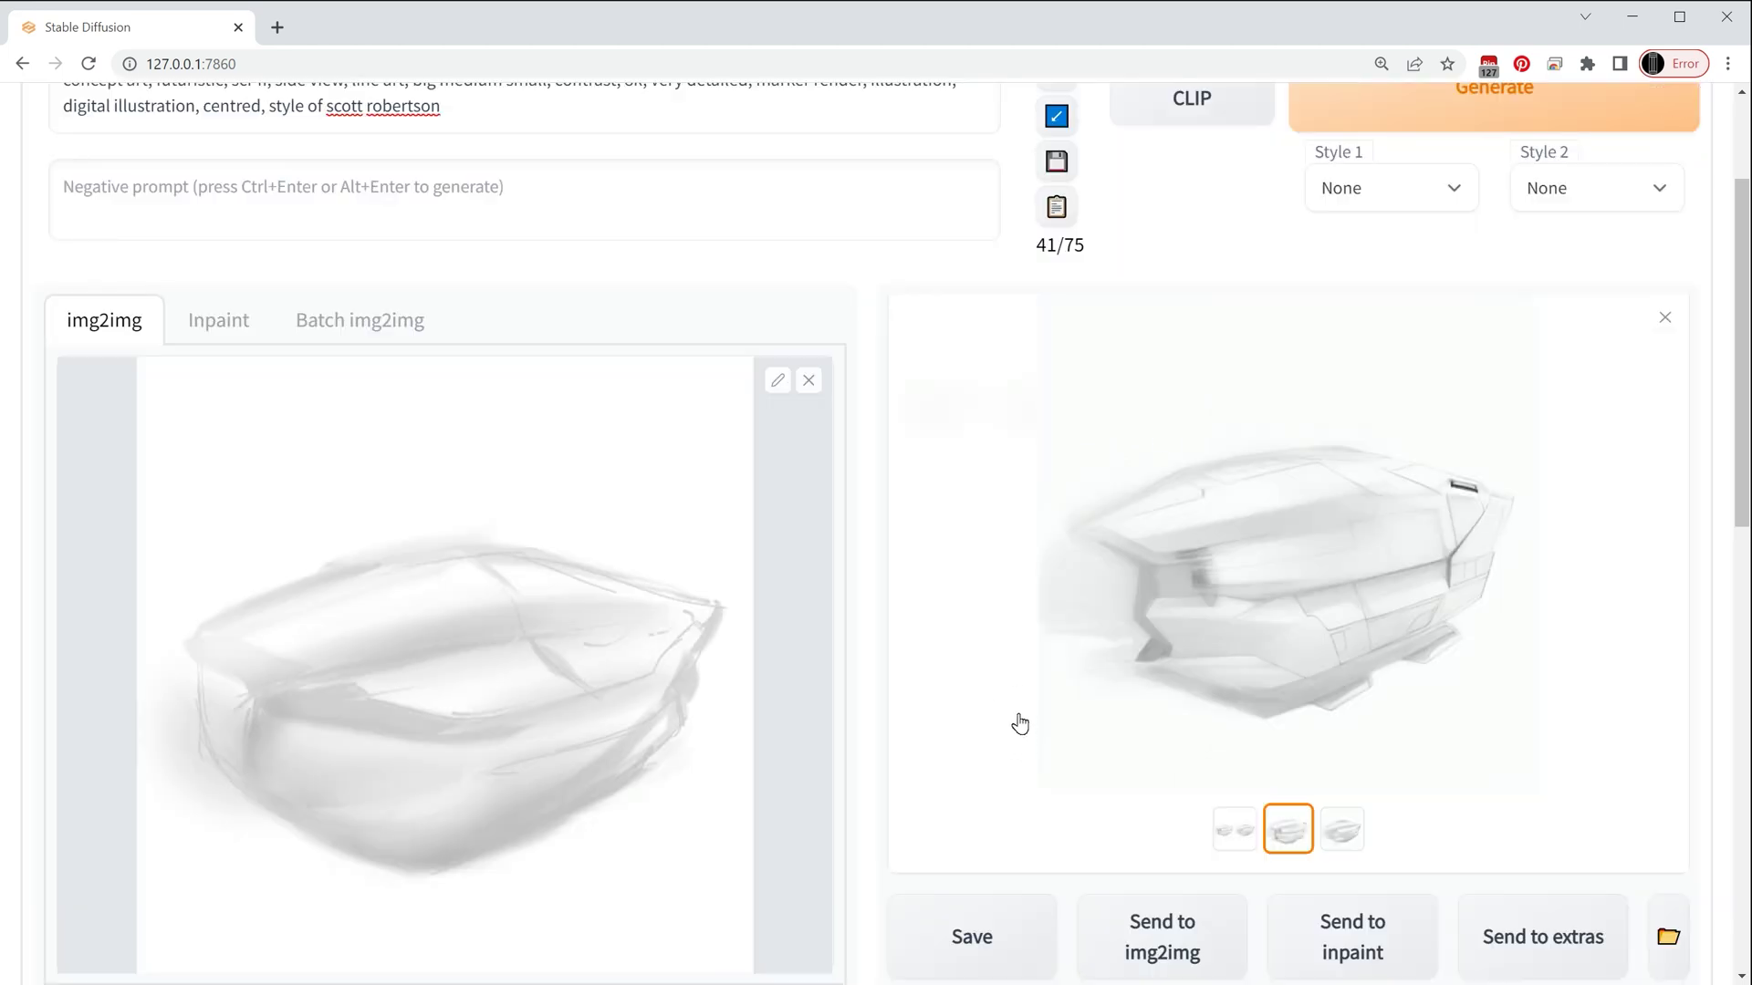
- Send the panelled spaceship result to img2img, generate new variations, and pick the third image
scroll(1178, 665, "down", 1)
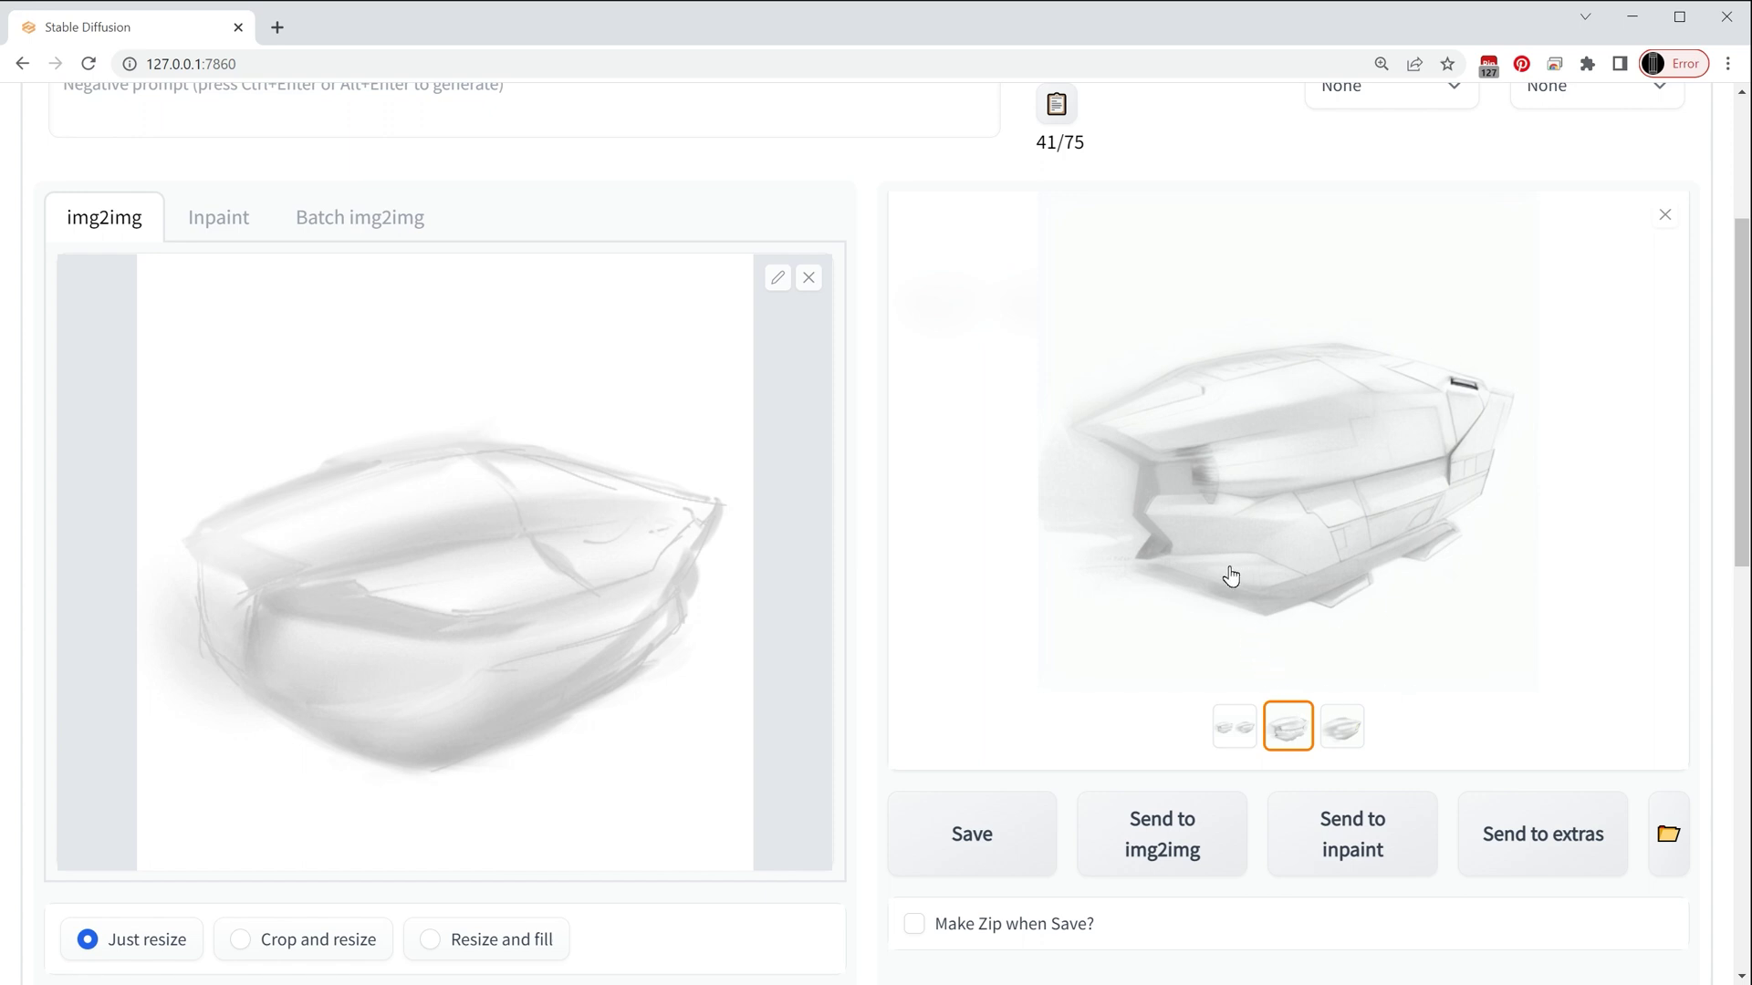
left_click(1148, 850)
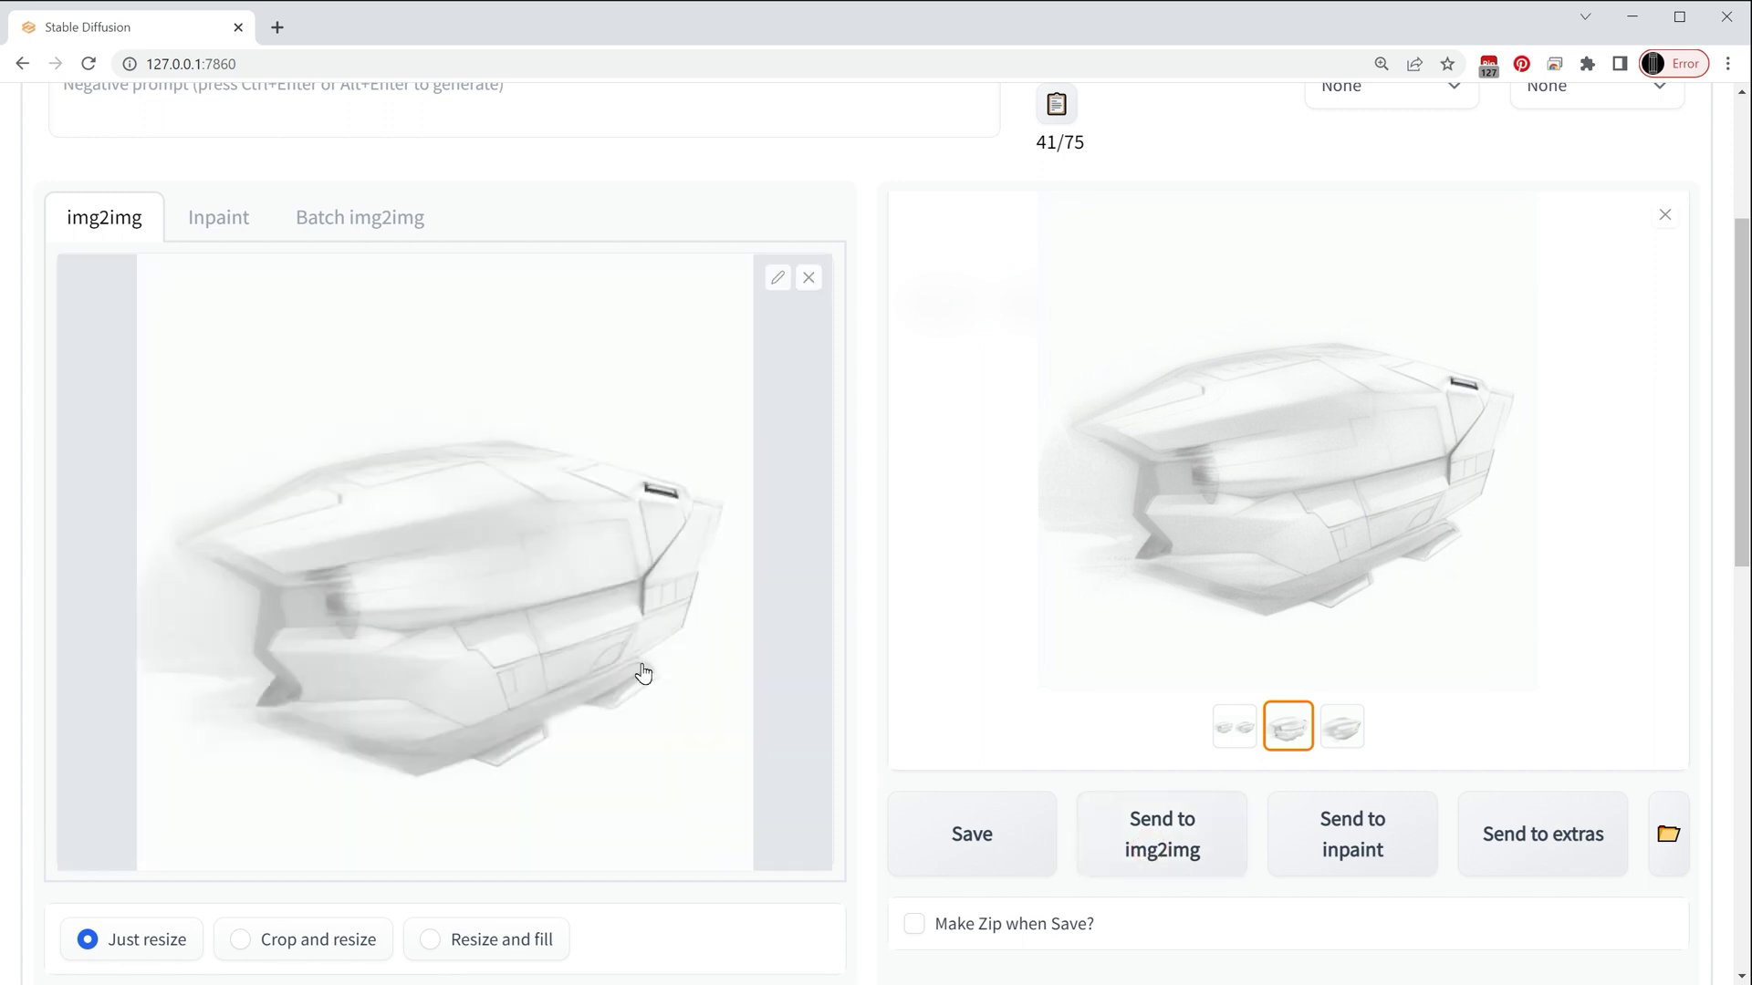
scroll(516, 557, "up", 3)
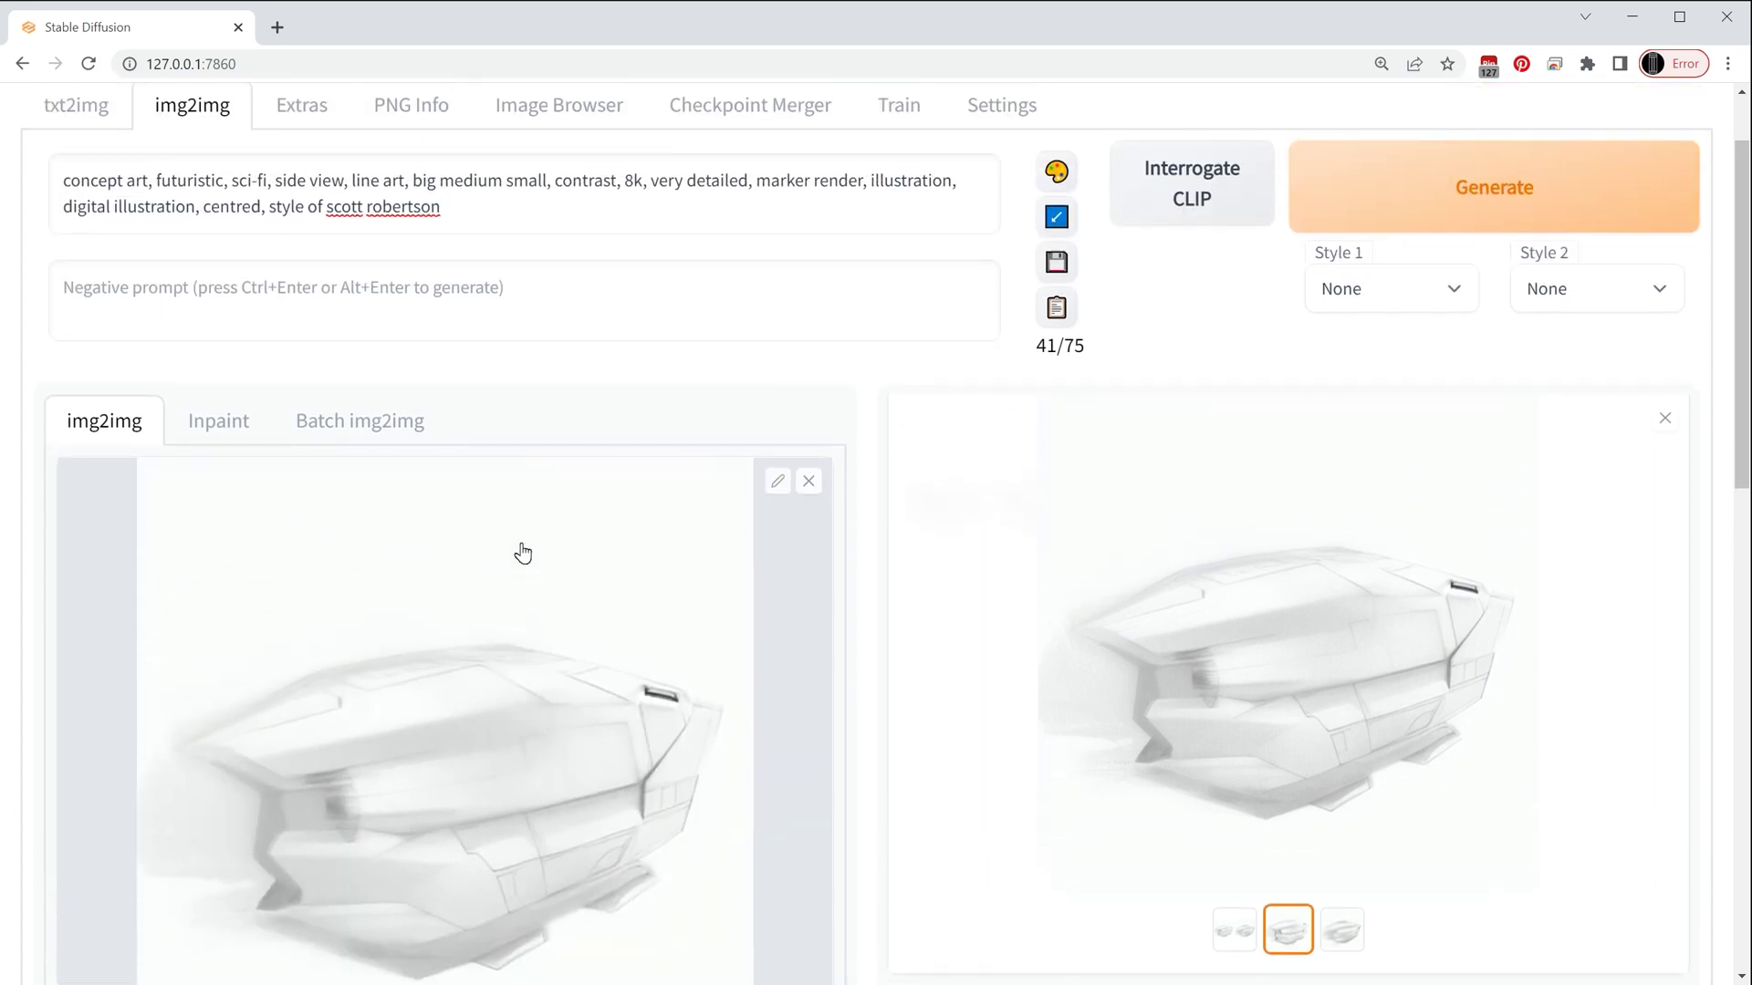
left_click(1403, 200)
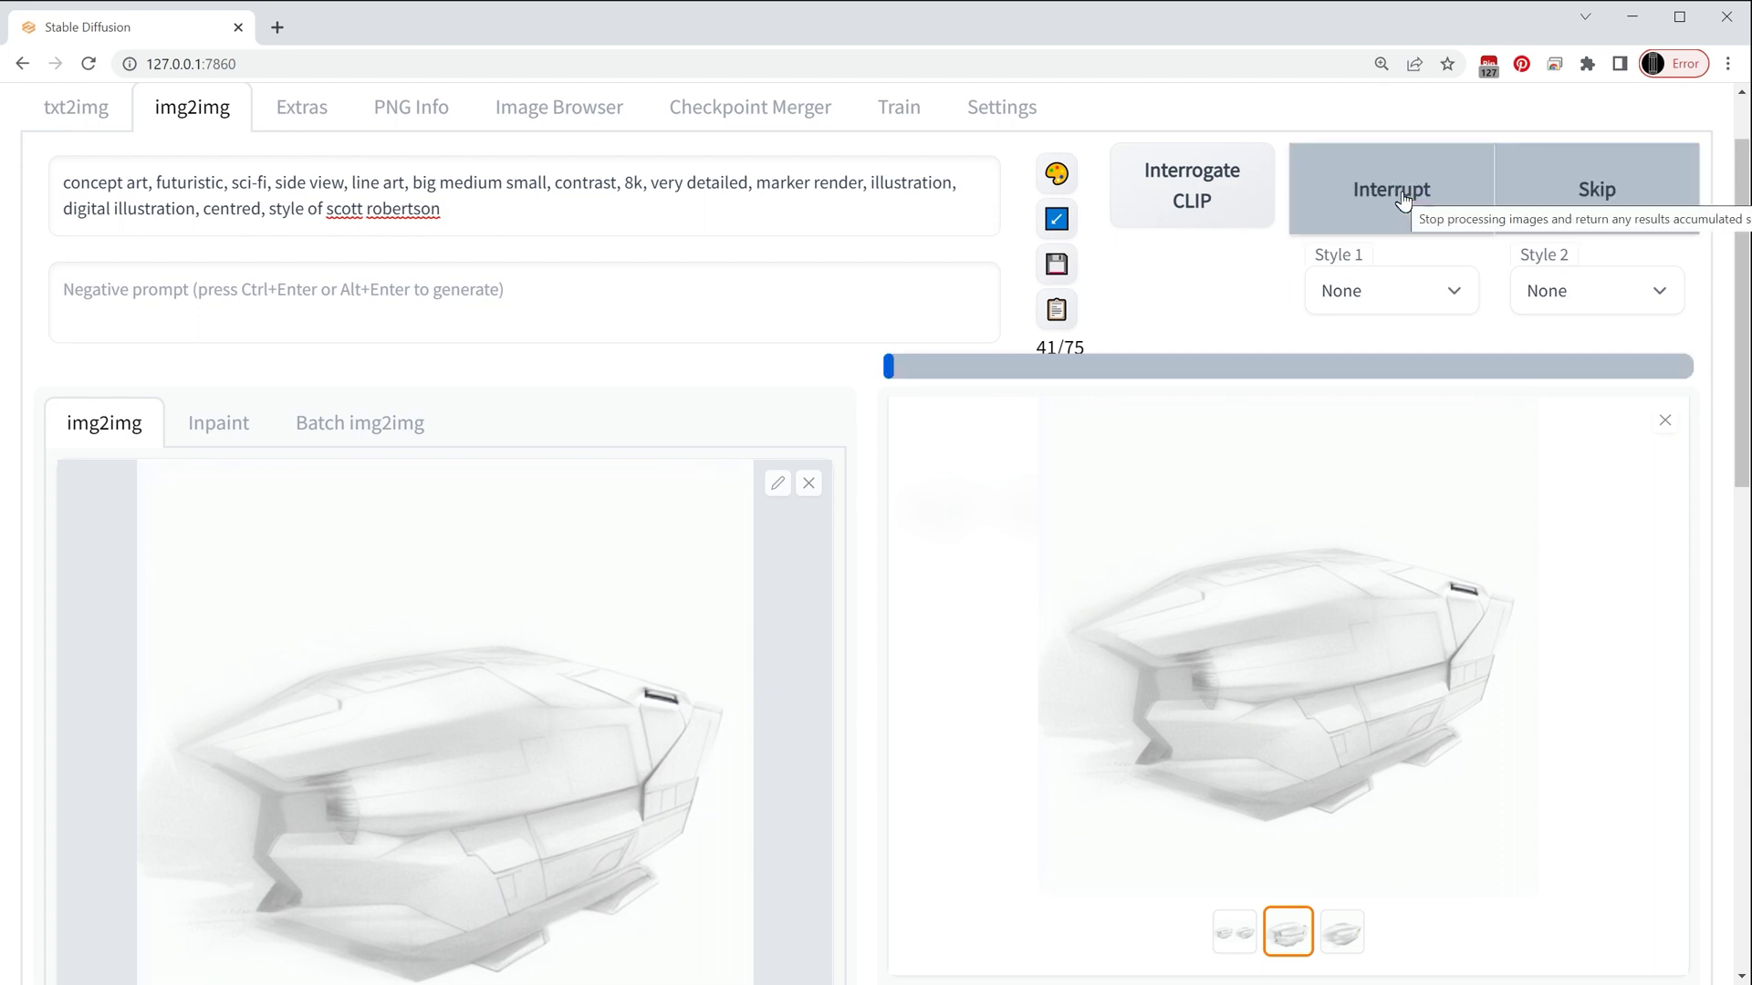
scroll(1348, 867, "down", 1)
left_click(1349, 847)
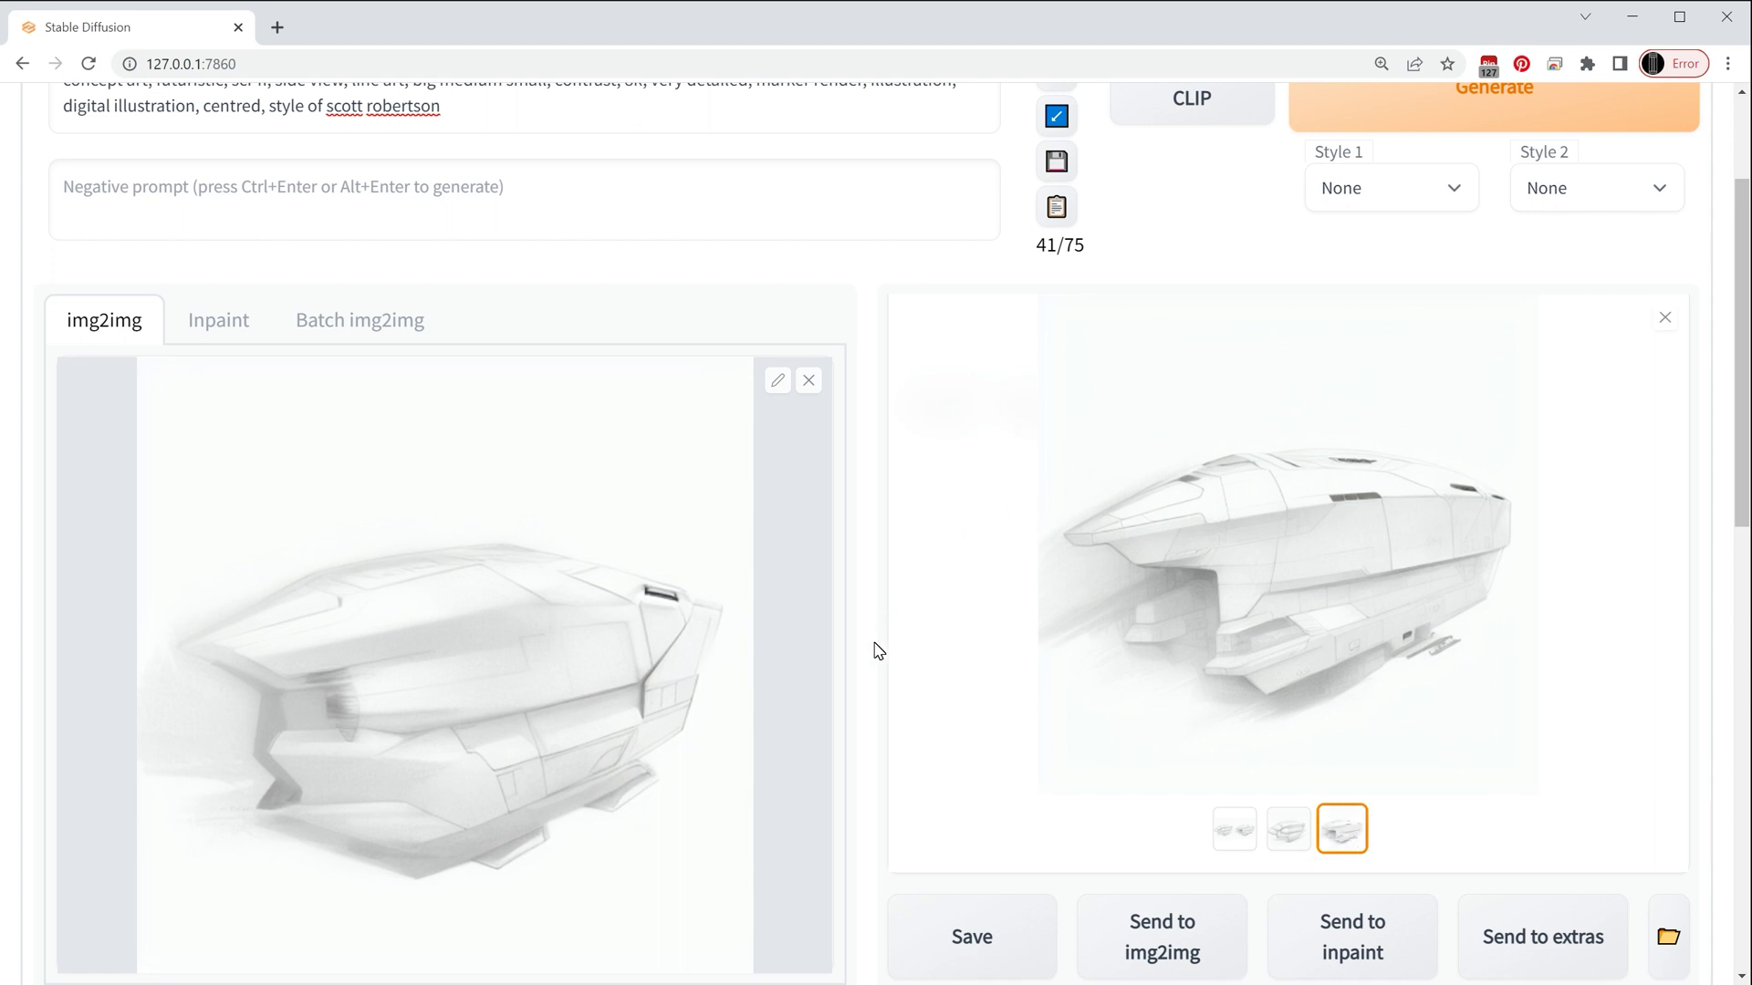
- Enlarge the new result and step to the side-by-side grid of both new ships
left_click(1166, 664)
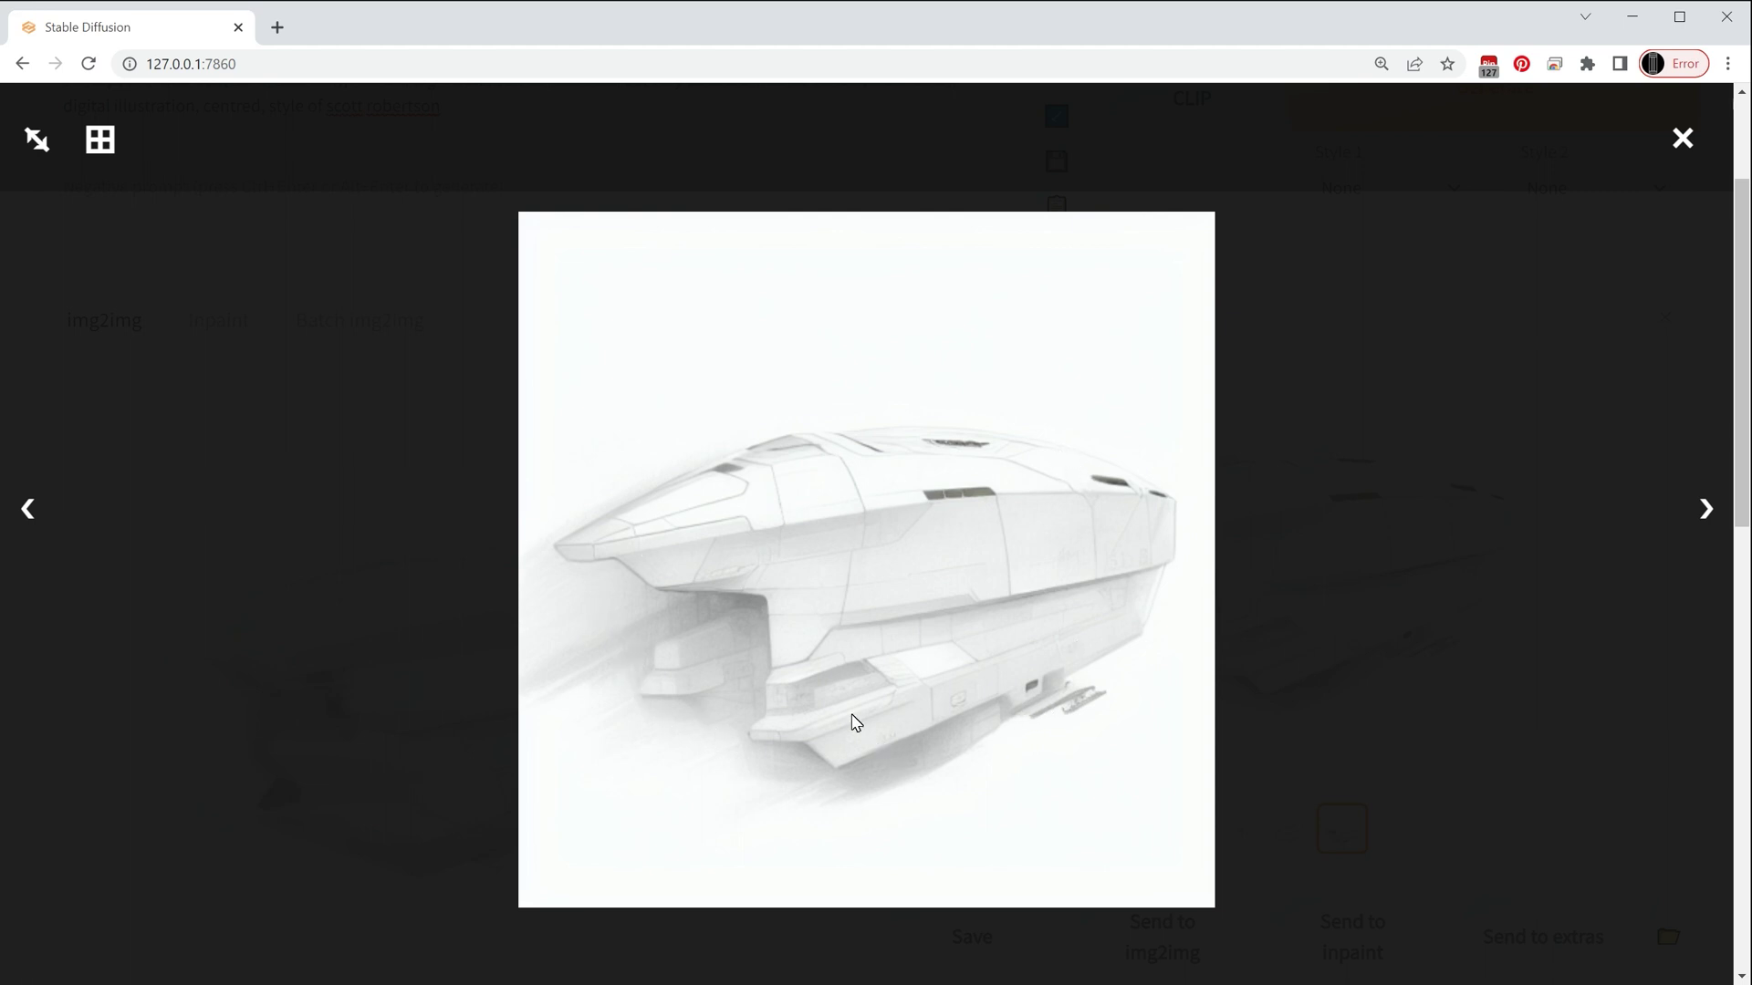
left_click(1705, 511)
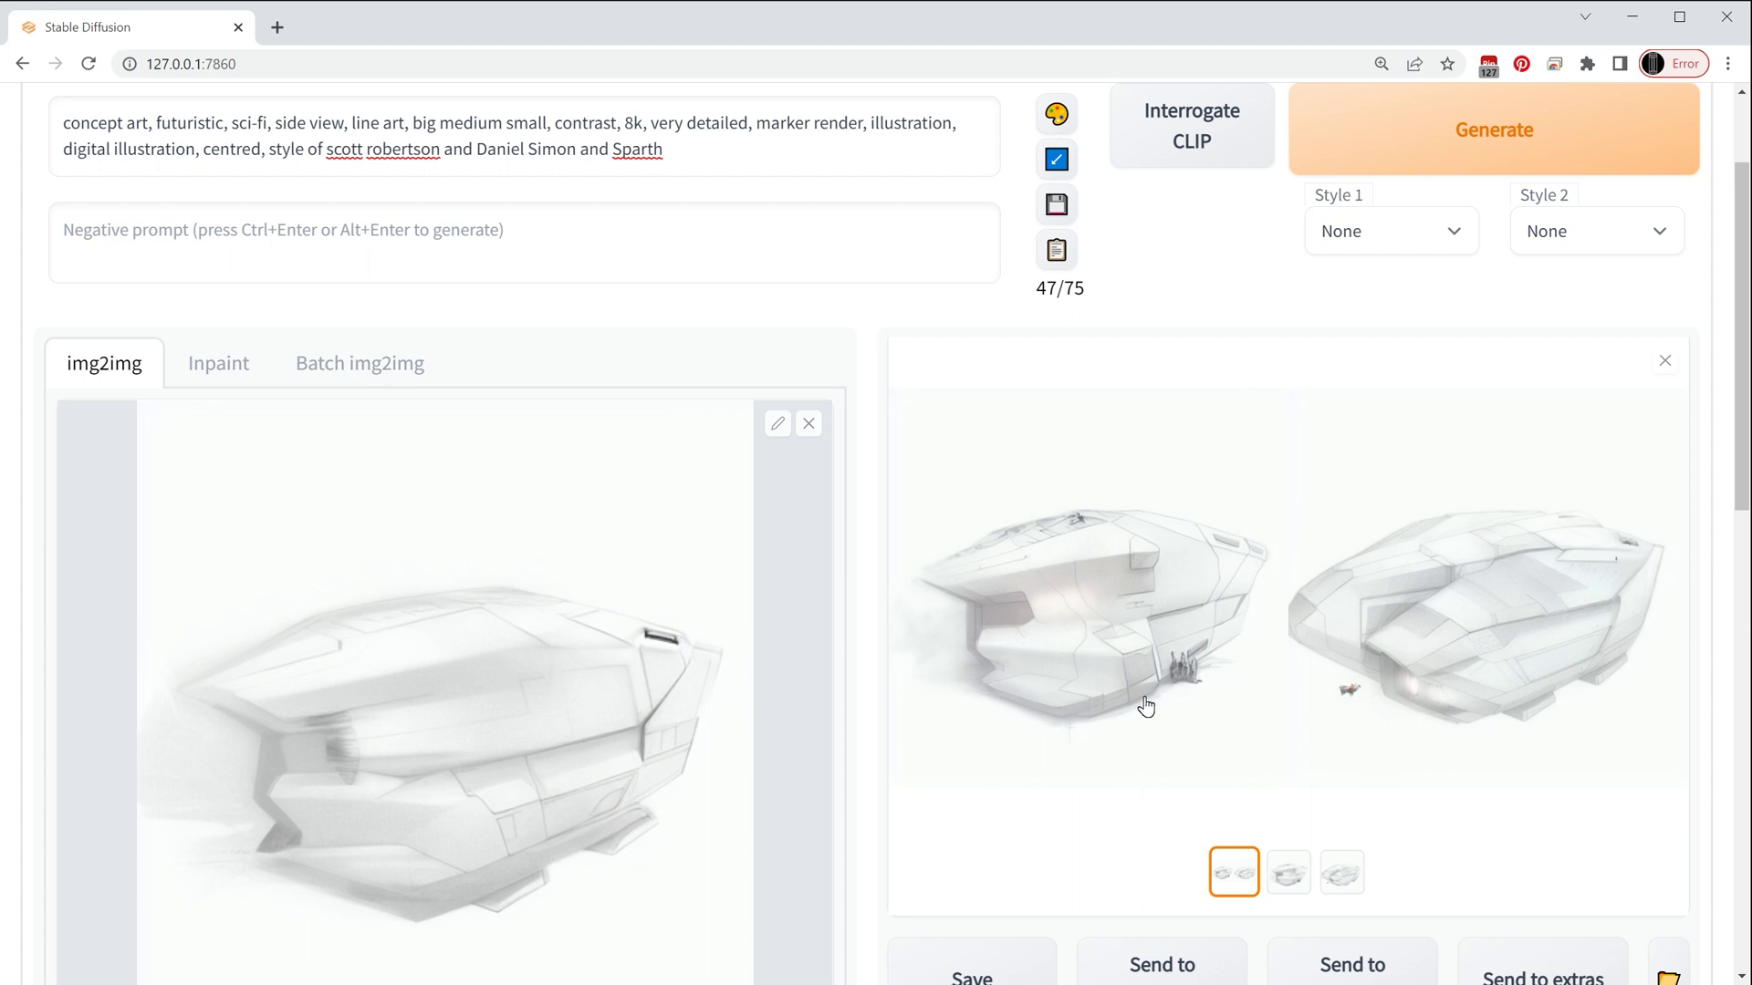
- Enlarge the new pair of heavily panelled spaceships, then close the full-screen view
left_click(1173, 710)
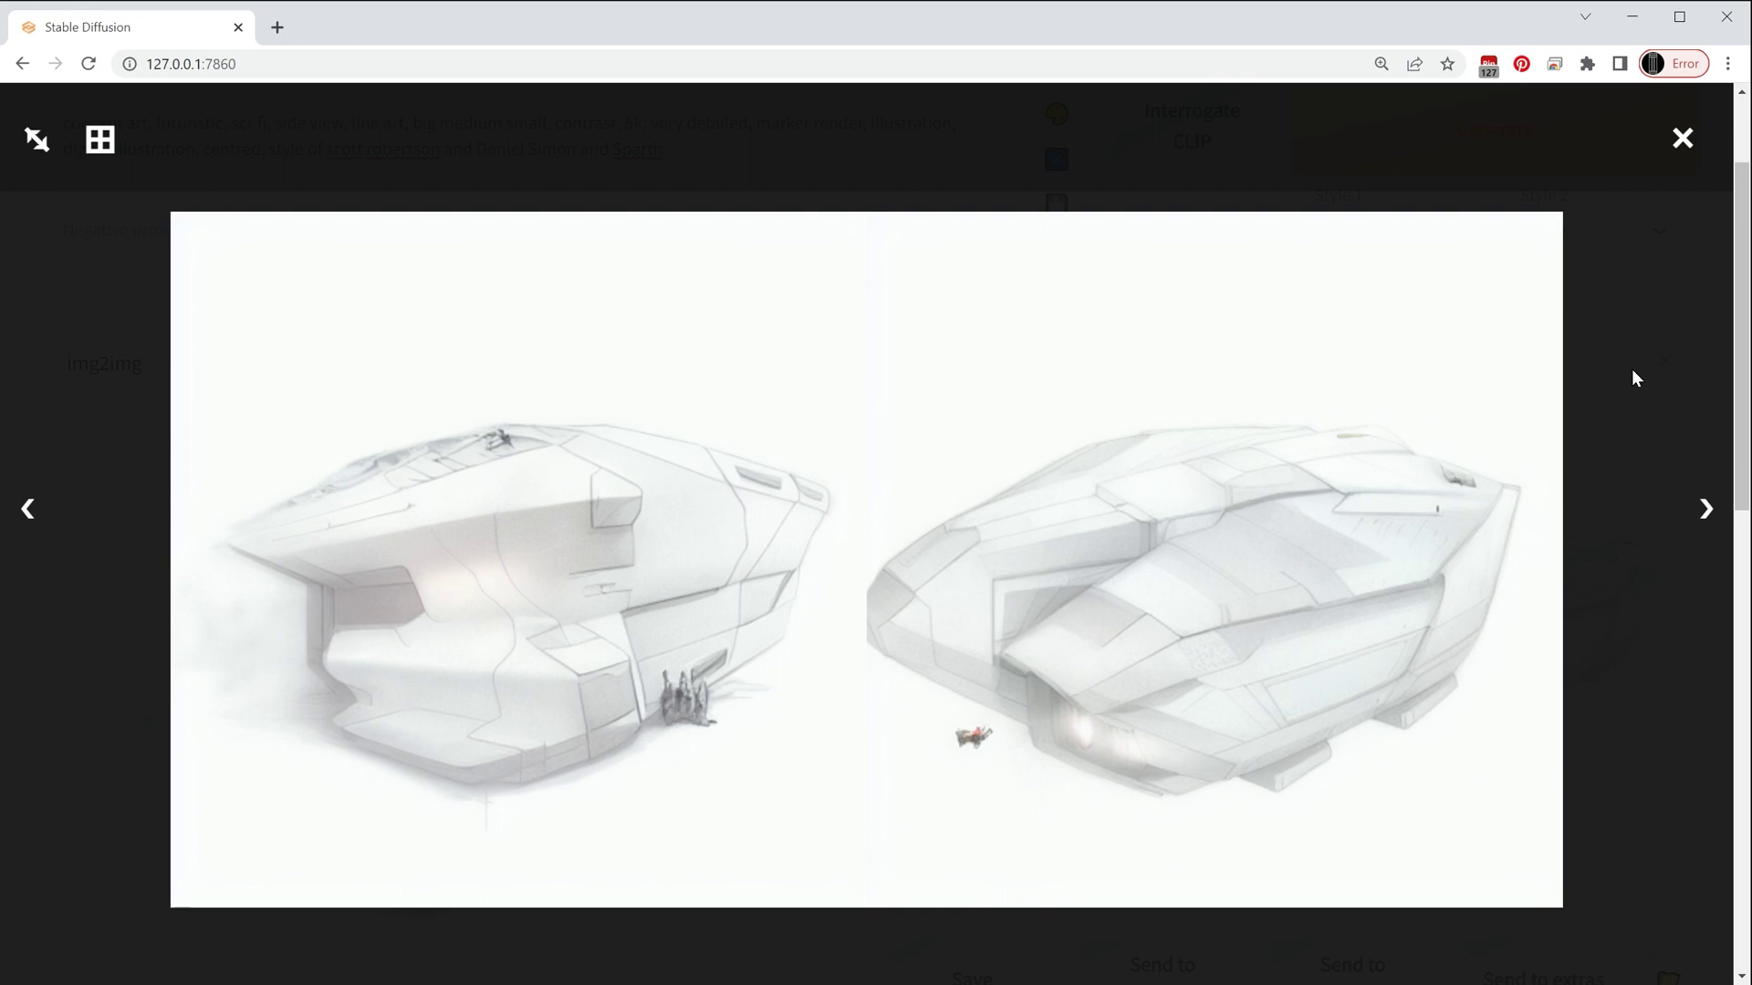
left_click(1683, 141)
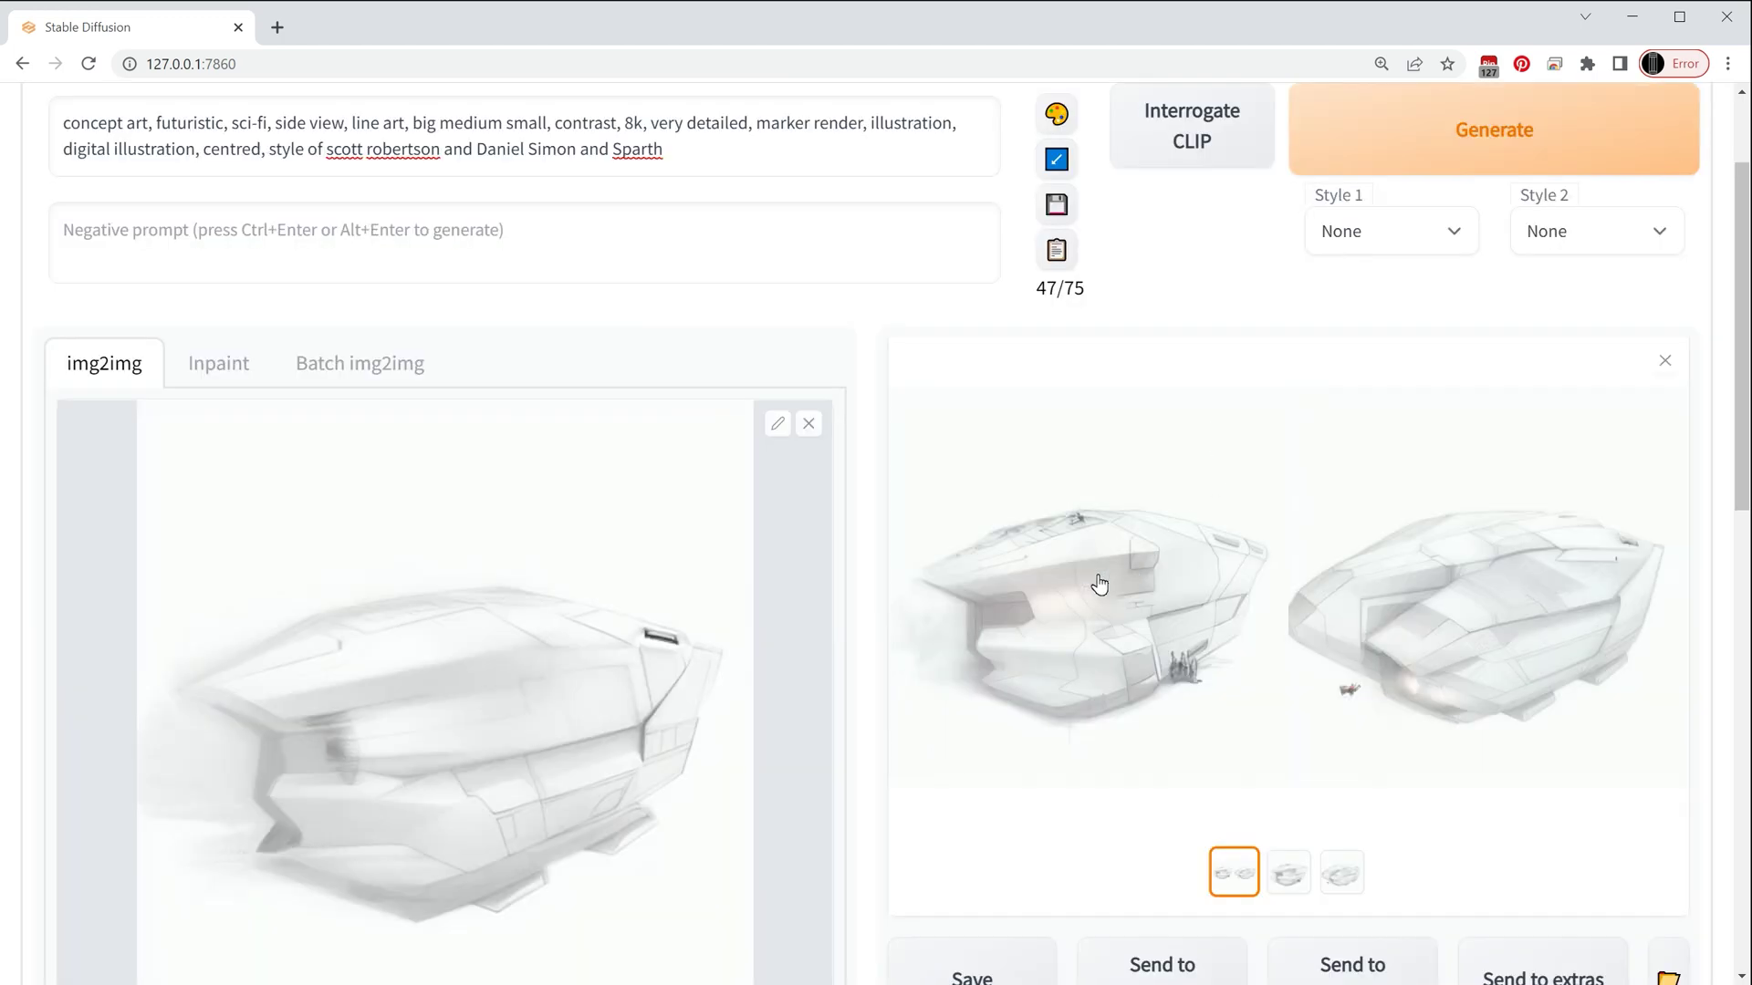
- Show the batch's first white, heavily panelled spaceship on its own in the gallery
scroll(1099, 582, "down", 1)
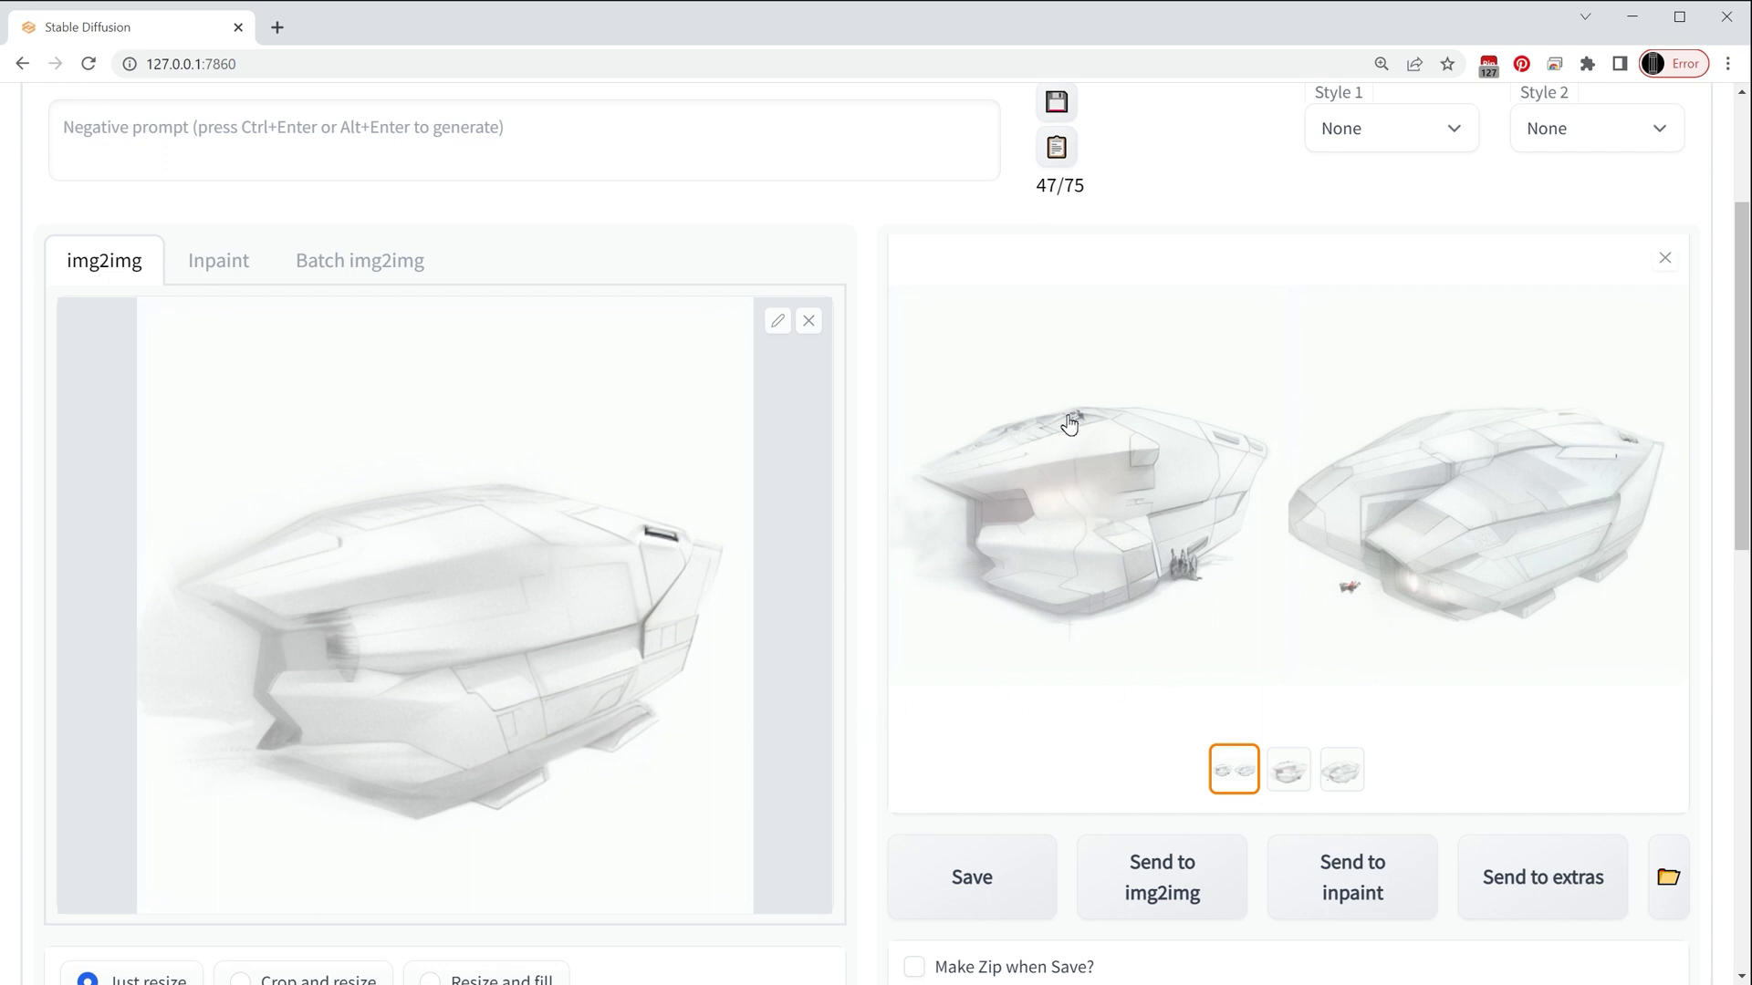
left_click(1072, 543)
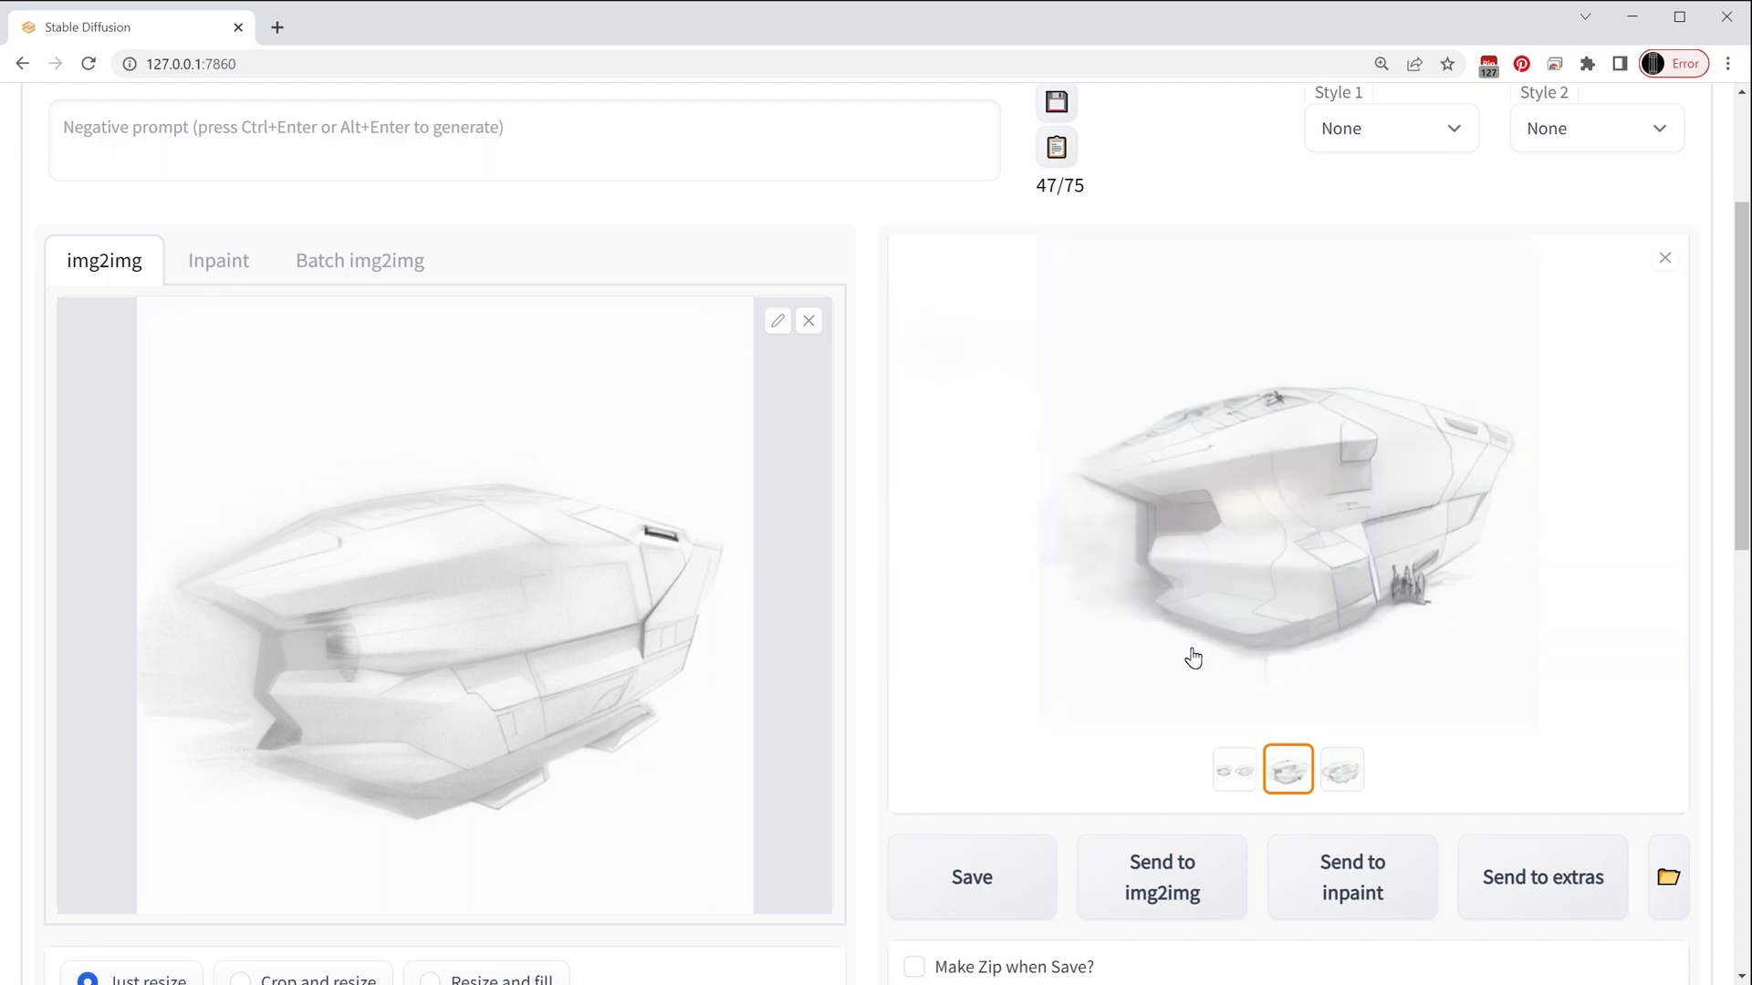